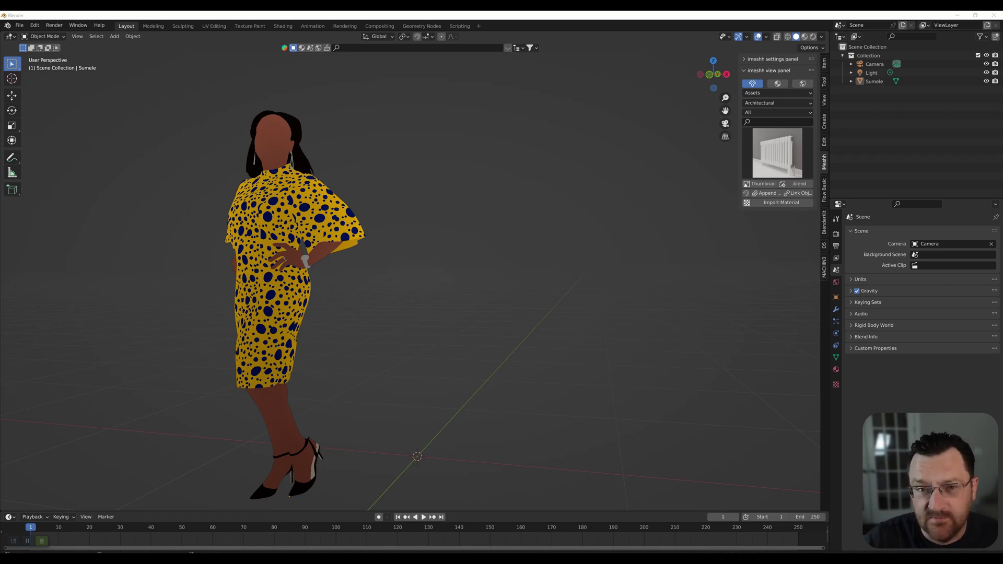
# - Select the standing woman model and display the D5 add-on's export and material bake options
pyautogui.scroll(-2, 410, 282)
pyautogui.moveTo(410, 282); pyautogui.dragTo(396, 273, button='middle')
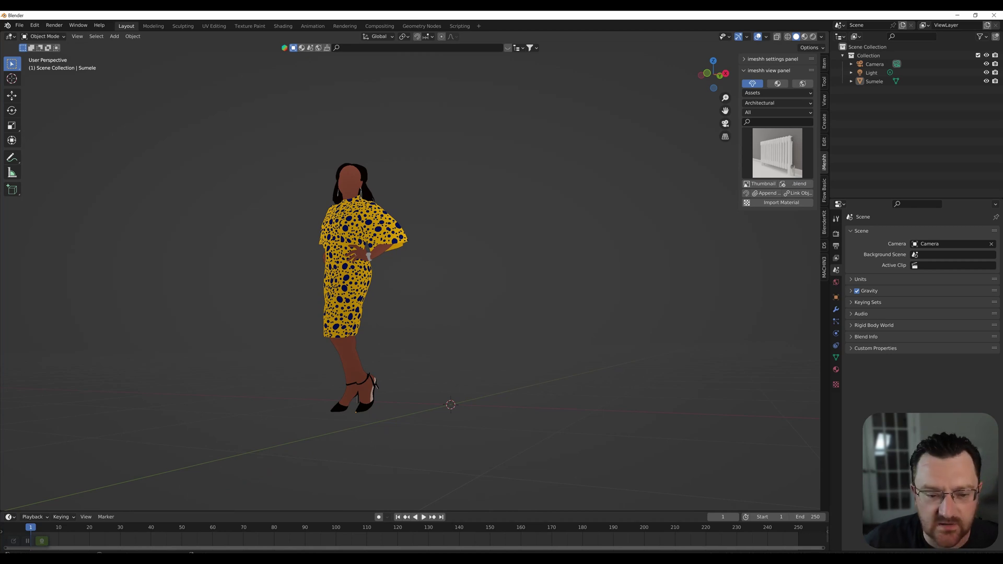
pyautogui.moveTo(410, 282)
pyautogui.mouseDown(button='middle')
pyautogui.moveTo(408, 293)
pyautogui.moveTo(339, 292)
pyautogui.moveTo(408, 294)
pyautogui.mouseUp(button='middle')
pyautogui.scroll(-3, 410, 282)
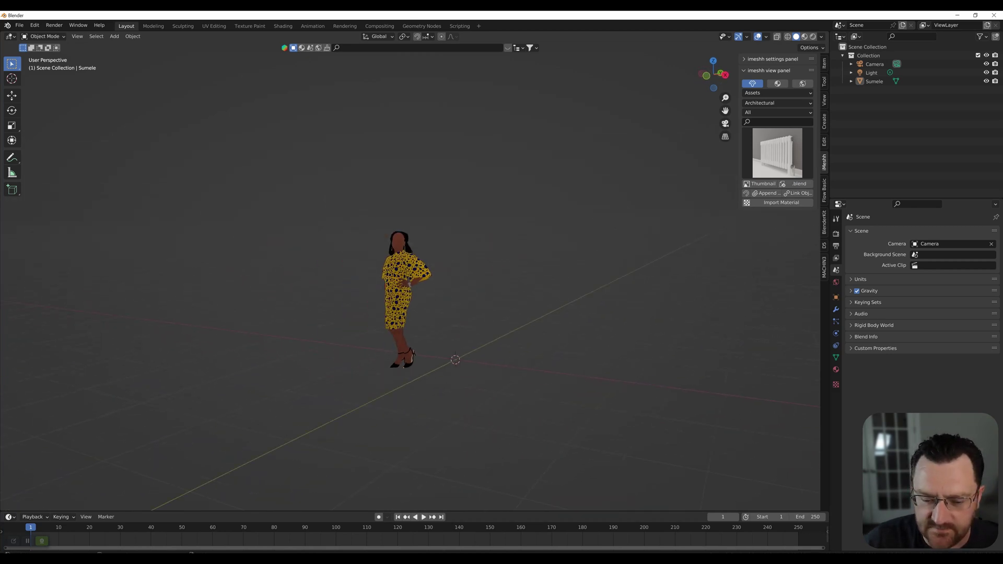
pyautogui.click(404, 288)
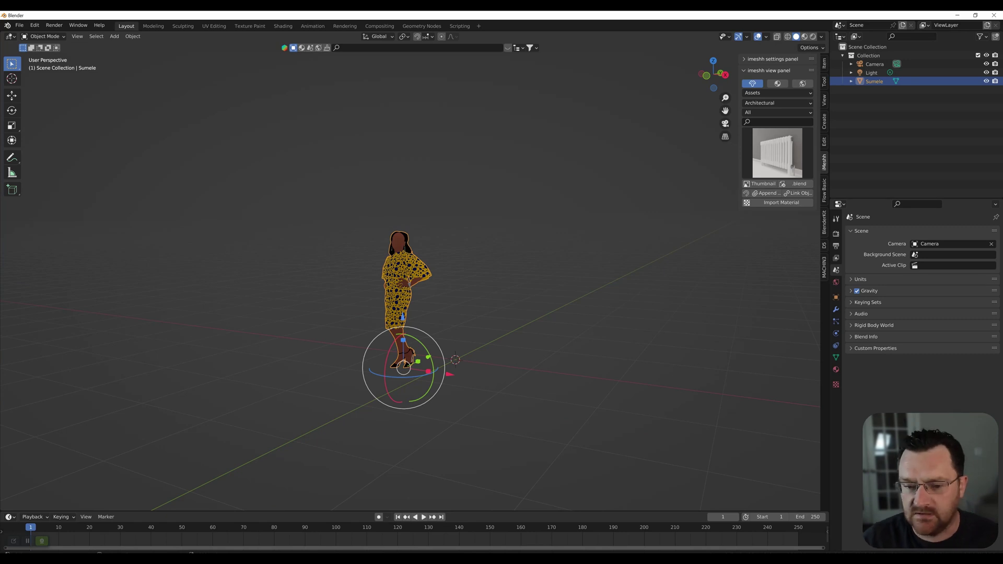
pyautogui.scroll(1, 465, 337)
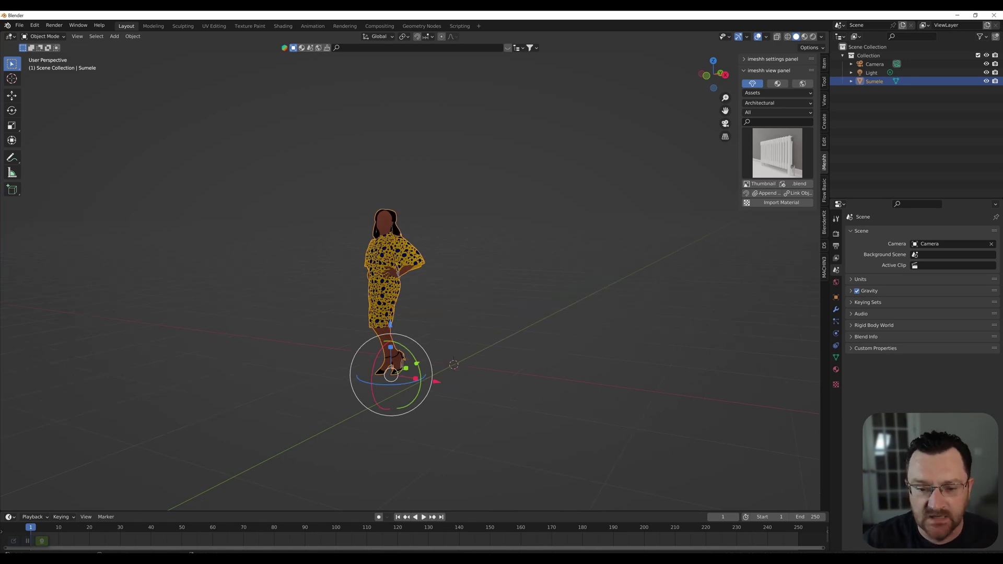
pyautogui.moveTo(465, 337)
pyautogui.mouseDown(button='middle')
pyautogui.moveTo(387, 333)
pyautogui.moveTo(481, 332)
pyautogui.moveTo(444, 335)
pyautogui.moveTo(468, 344)
pyautogui.mouseUp(button='middle')
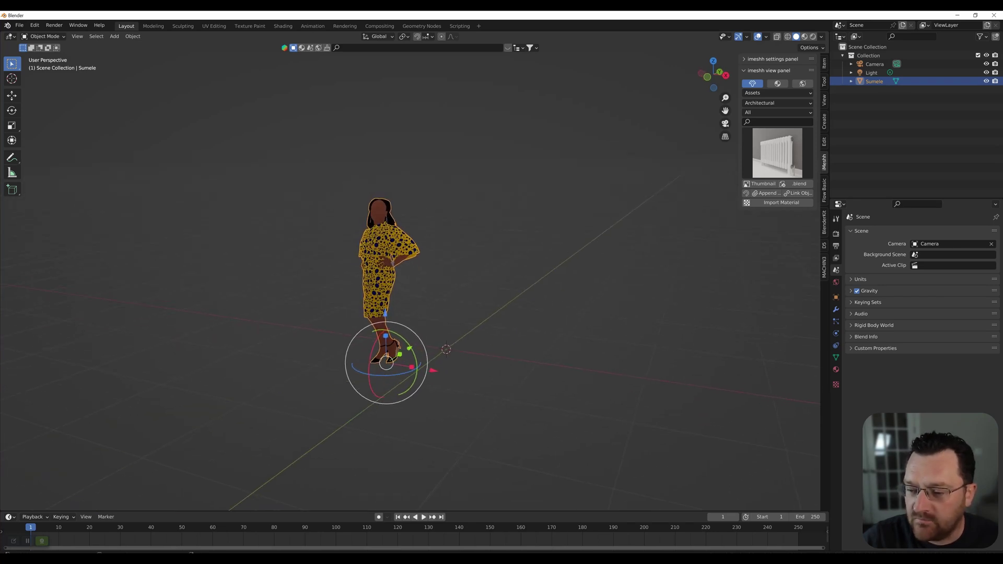
pyautogui.click(823, 245)
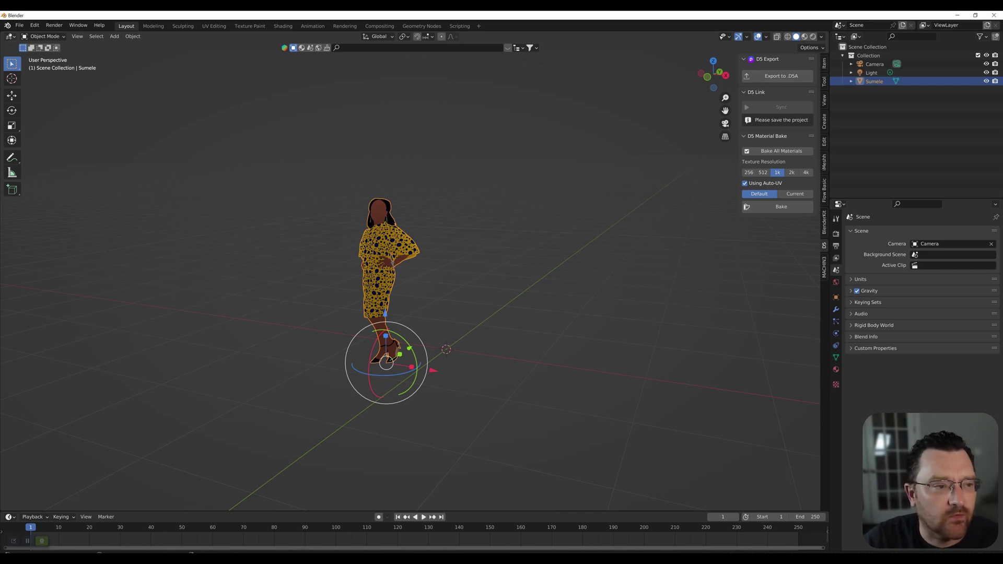
# - Check the enabled add-ons in the preferences for the D5 Converter and D5A Format entries
pyautogui.click(20, 25)
pyautogui.moveTo(34, 26)
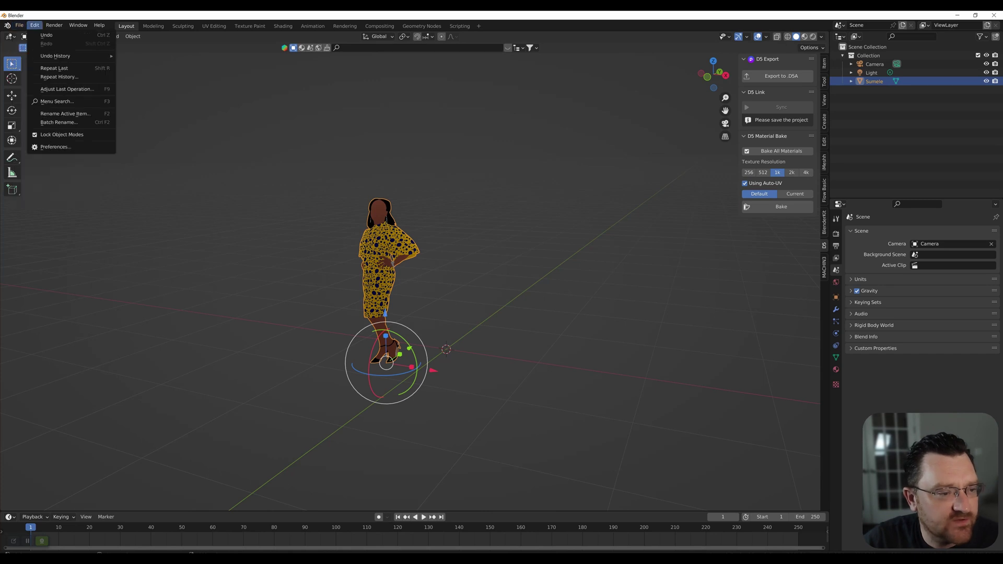
pyautogui.click(52, 148)
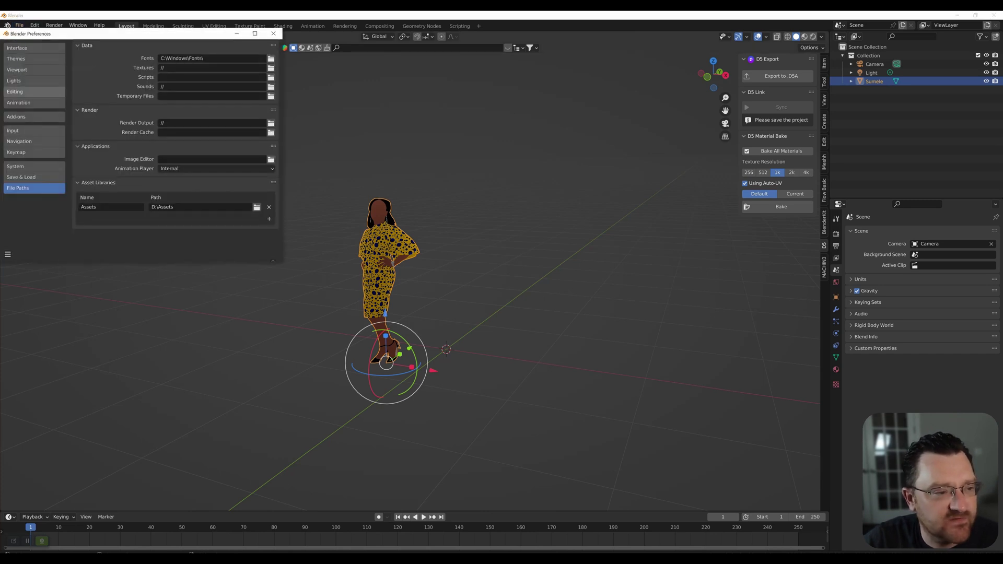
pyautogui.click(34, 116)
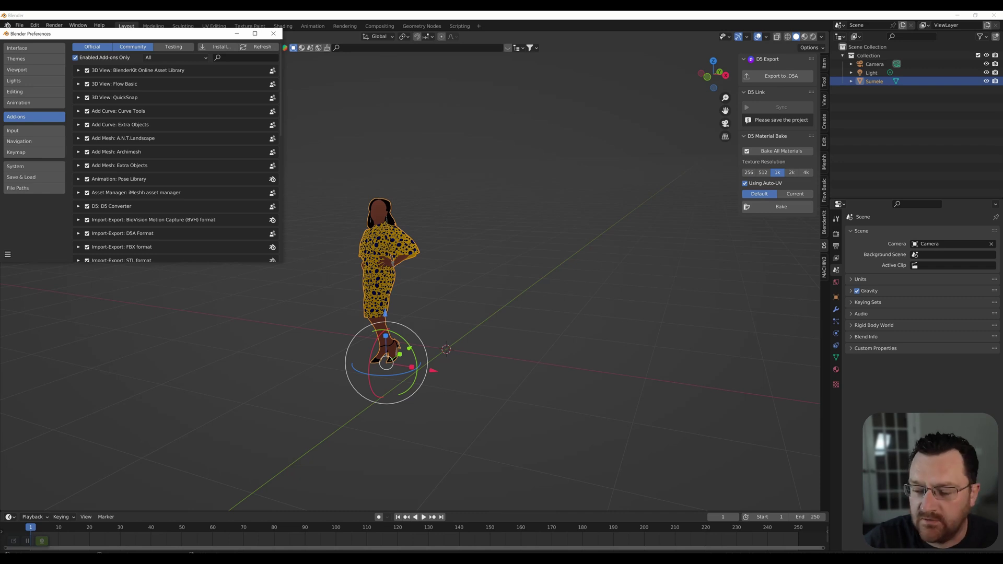
pyautogui.click(274, 33)
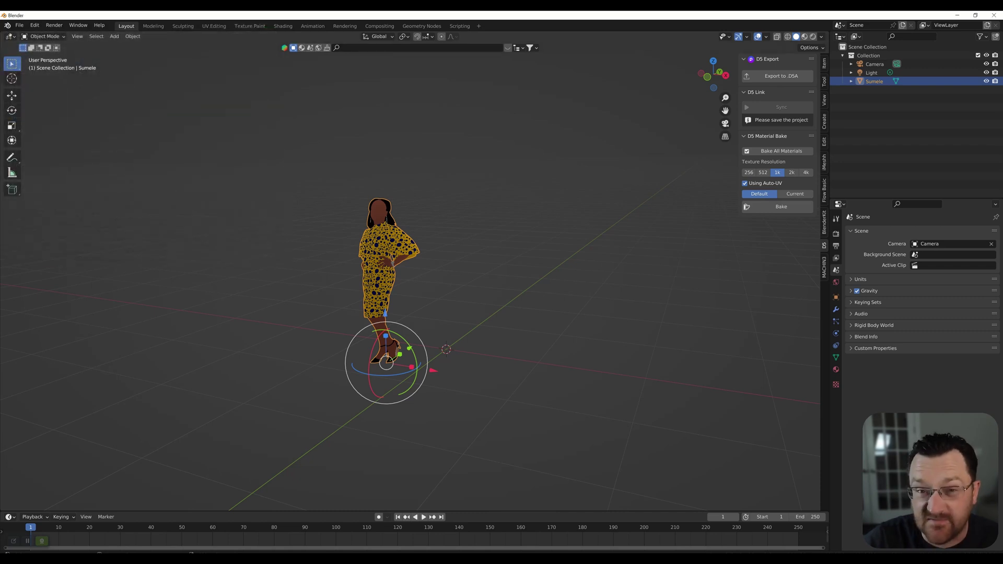
# - Delete the standing woman model from the scene
pyautogui.hotkey('alt', 'a')
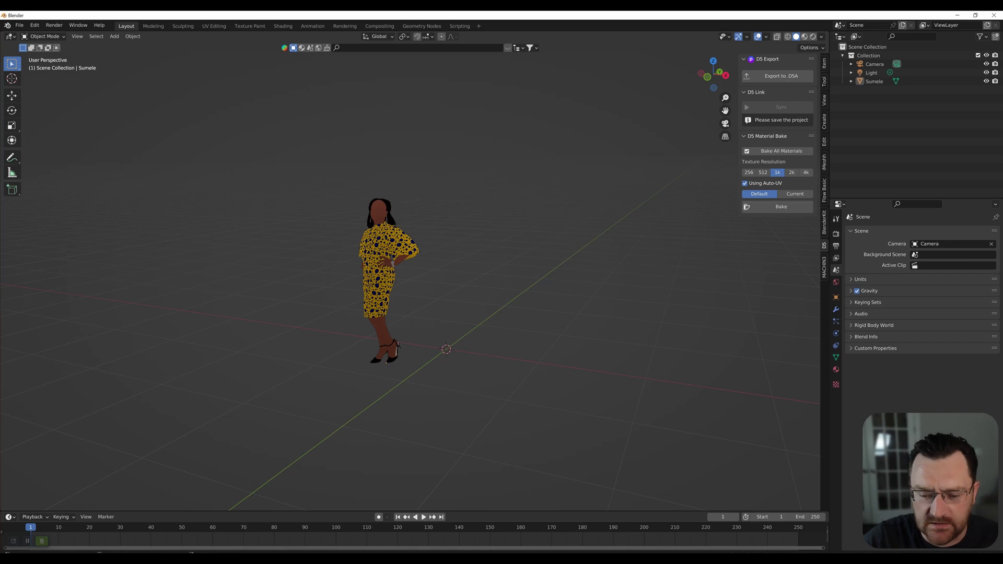
pyautogui.scroll(1, 476, 302)
pyautogui.scroll(-2, 476, 302)
pyautogui.keyDown('shift'); pyautogui.moveTo(476, 302); pyautogui.dragTo(436, 323, button='middle'); pyautogui.keyUp('shift')
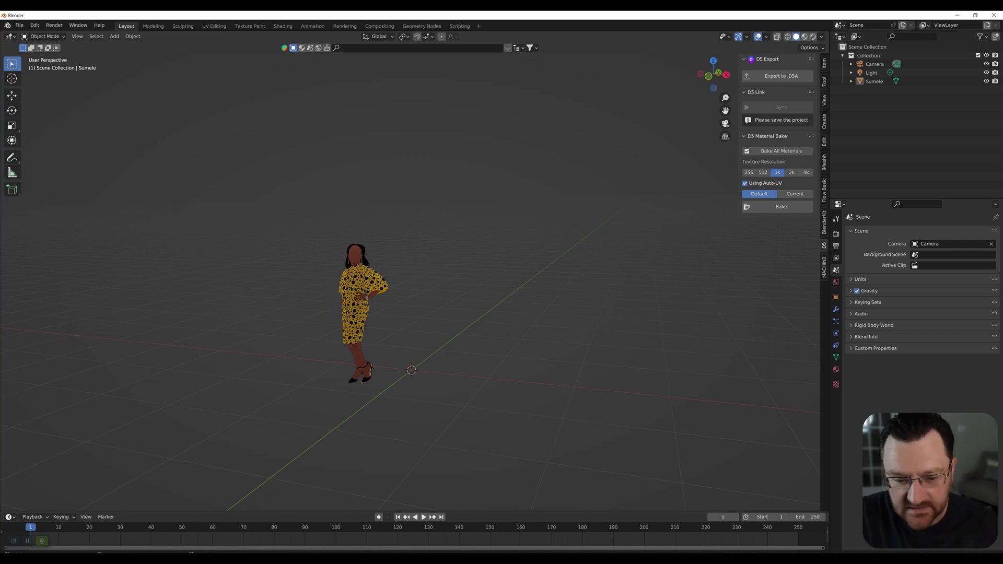
pyautogui.click(355, 309)
pyautogui.press('Delete')
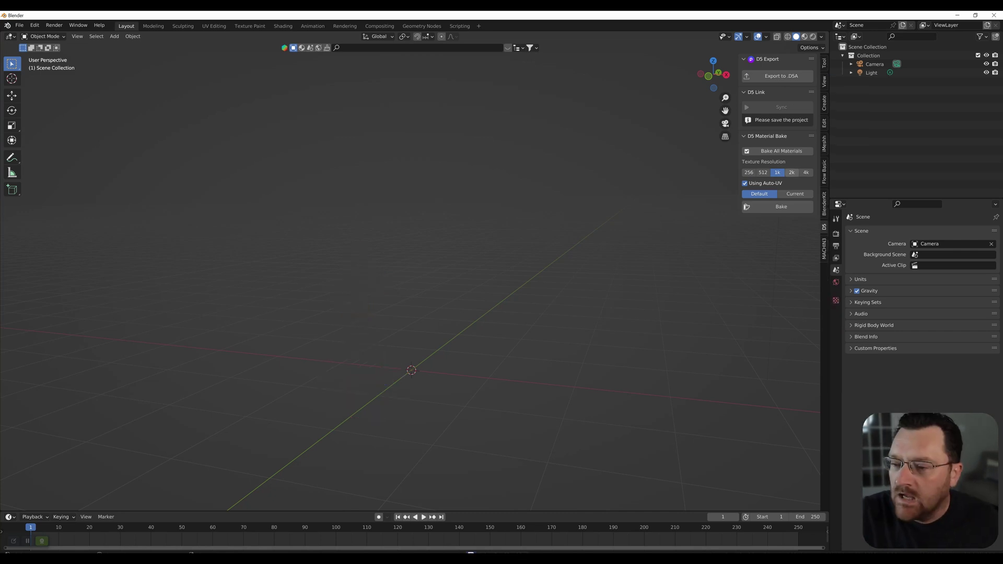
# - Append the DE-0003 Metallic Vases asset from the Decorations category of the iMeshh library
pyautogui.click(824, 144)
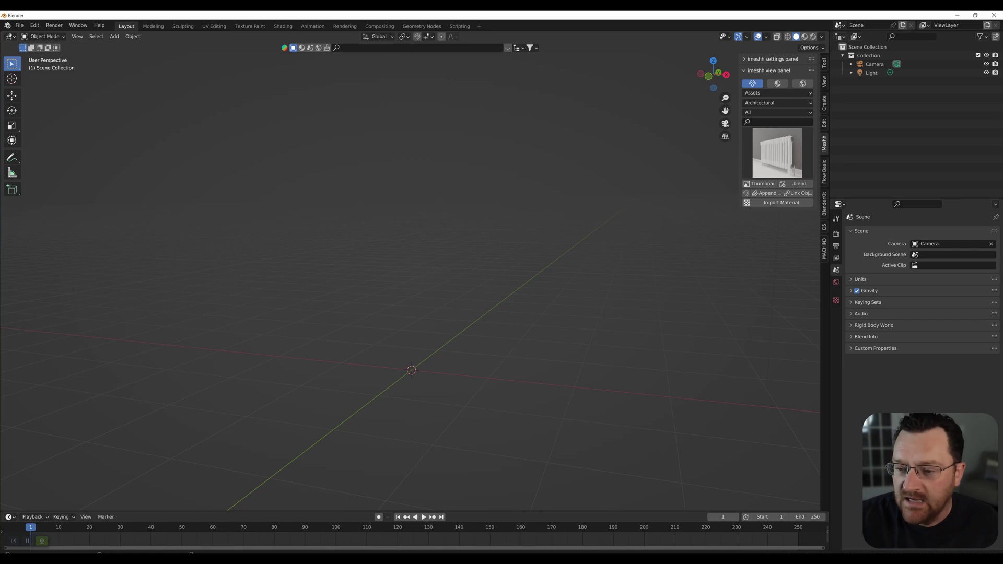
pyautogui.click(765, 102)
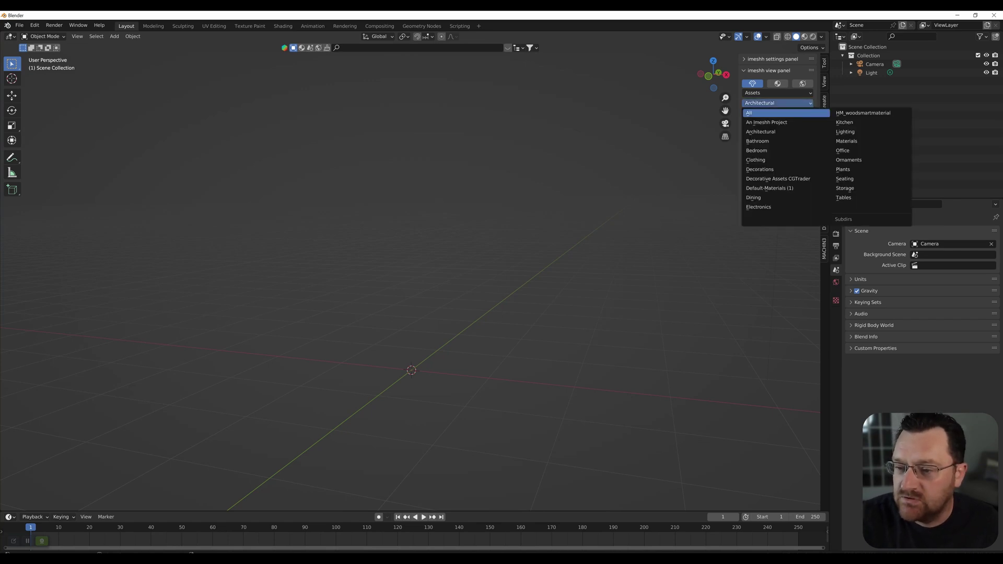
pyautogui.click(762, 169)
pyautogui.click(777, 155)
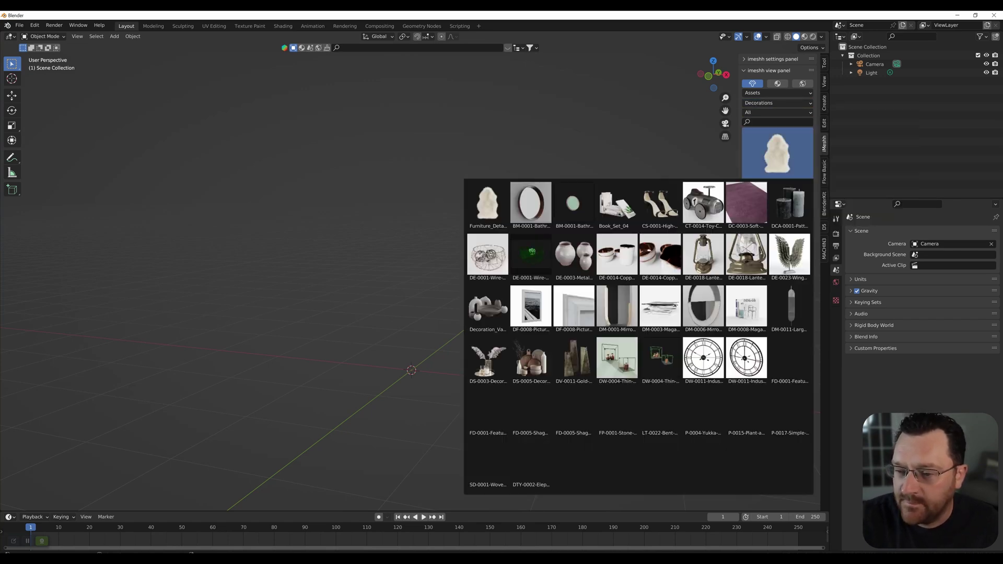
pyautogui.click(574, 254)
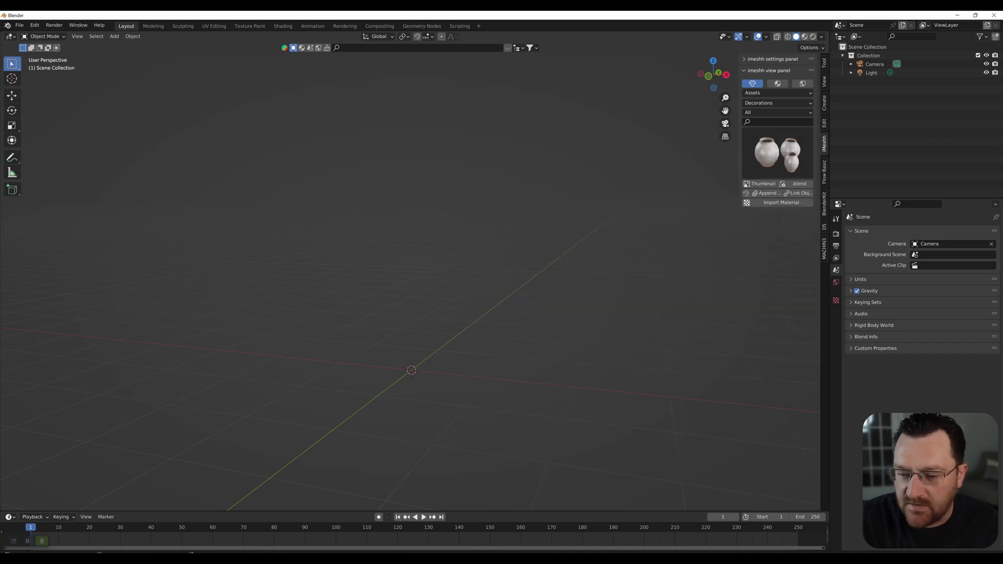
pyautogui.click(766, 193)
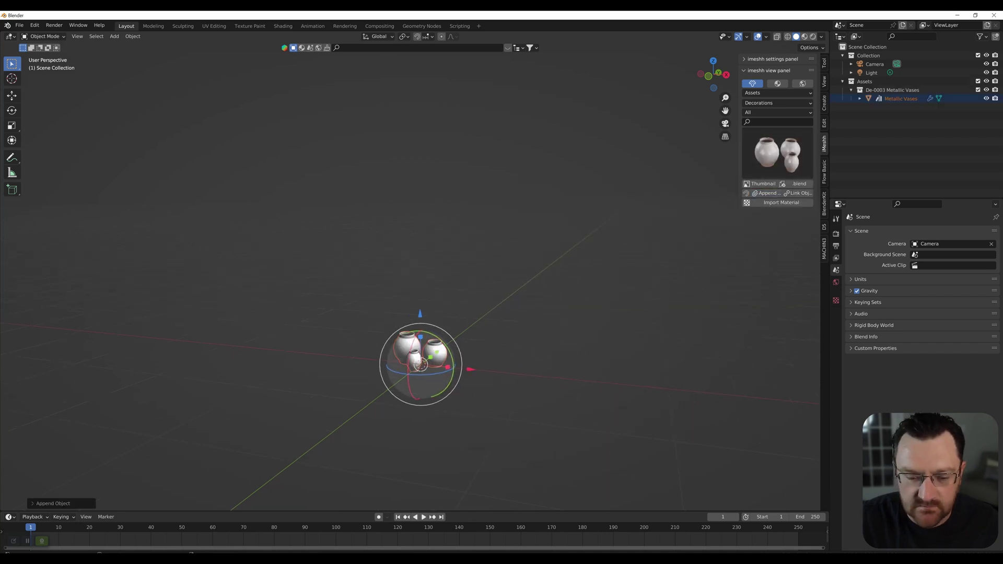
# - Scale up the set of vases and deselect it
pyautogui.scroll(-3, 412, 312)
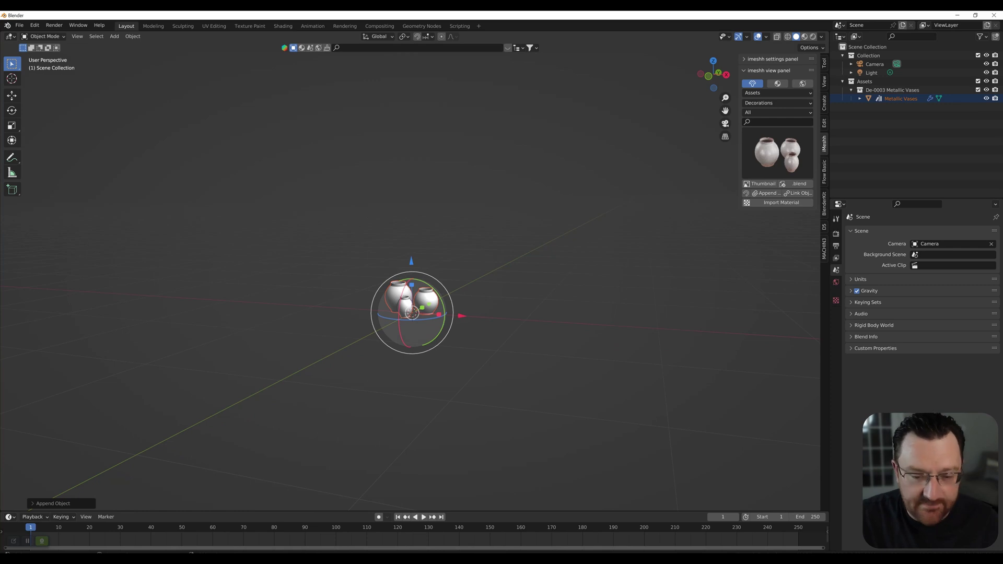
pyautogui.press('s')
pyautogui.click(453, 242)
pyautogui.moveTo(453, 241); pyautogui.dragTo(439, 208, button='middle')
pyautogui.click(424, 205)
pyautogui.scroll(4, 422, 209)
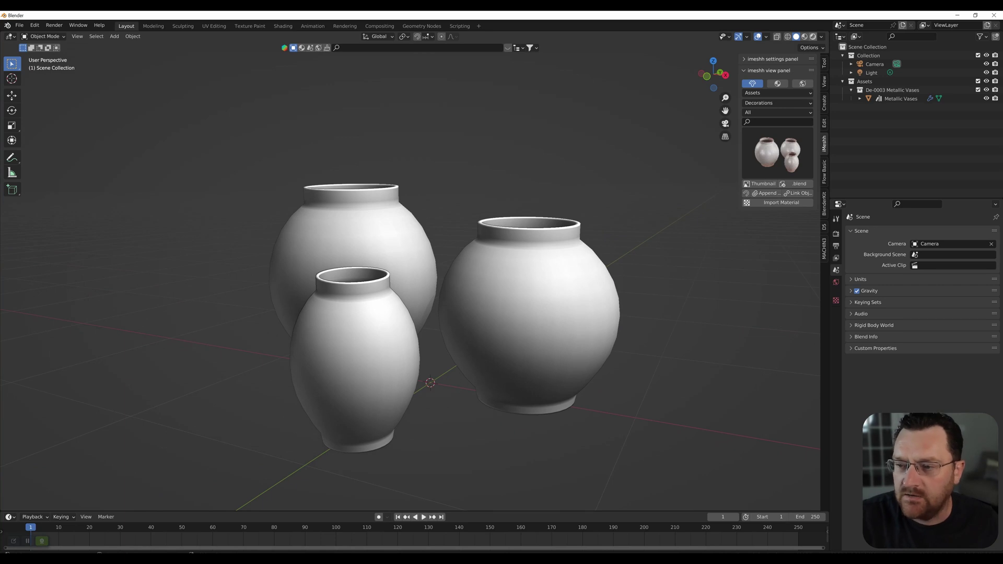
# - Display the viewport in Rendered shading and examine the vases' materials from several distances and angles
pyautogui.click(813, 37)
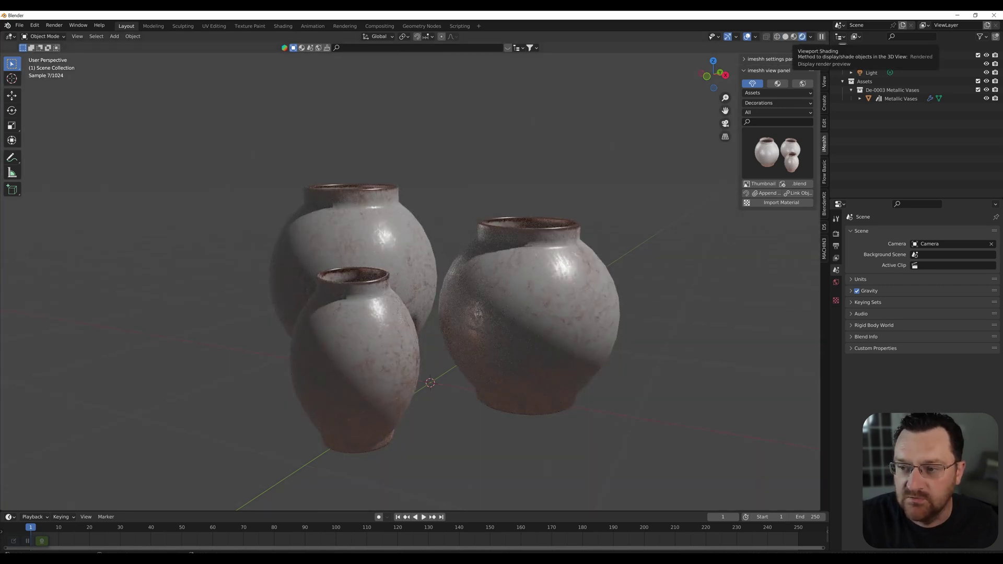
pyautogui.moveTo(501, 292); pyautogui.dragTo(527, 277, button='middle')
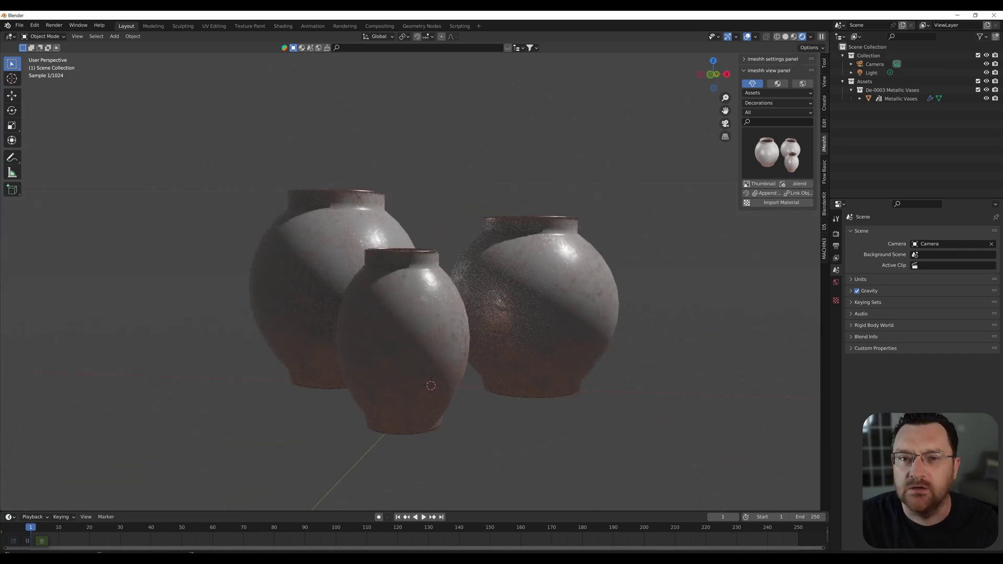
pyautogui.scroll(5, 489, 222)
pyautogui.moveTo(490, 222); pyautogui.dragTo(464, 223, button='middle')
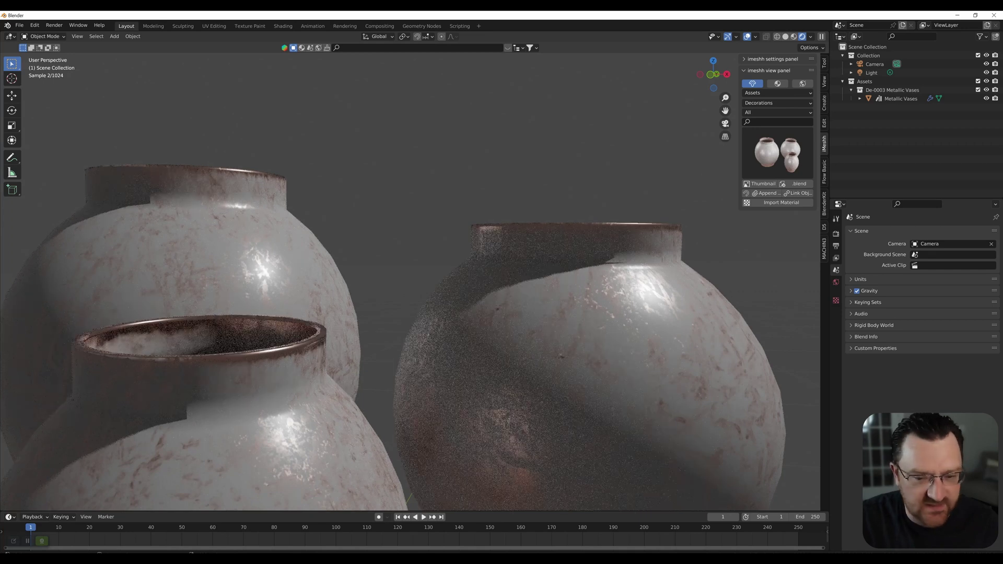
pyautogui.scroll(-5, 410, 282)
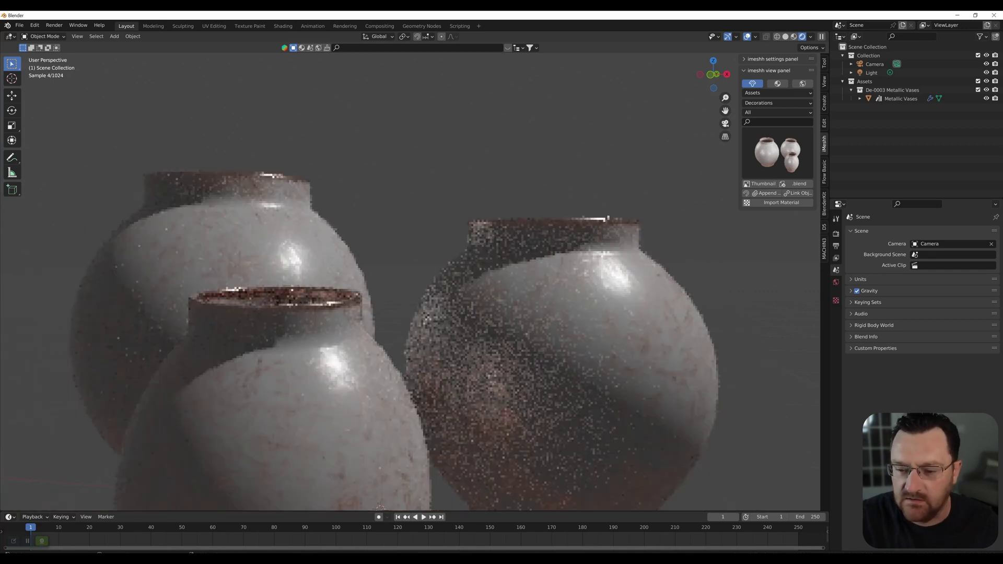
pyautogui.scroll(-3, 410, 282)
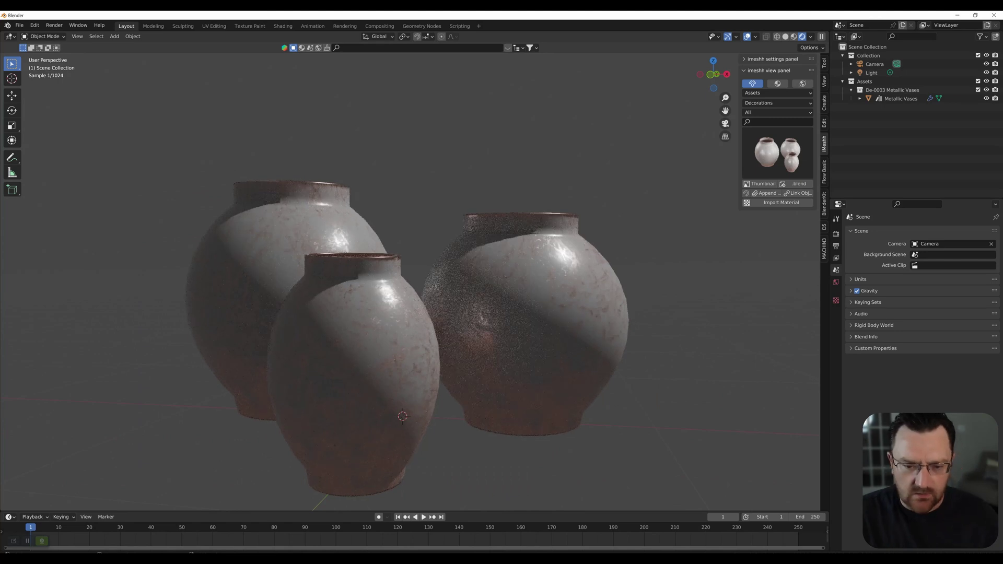
pyautogui.moveTo(402, 416); pyautogui.dragTo(407, 435, button='middle')
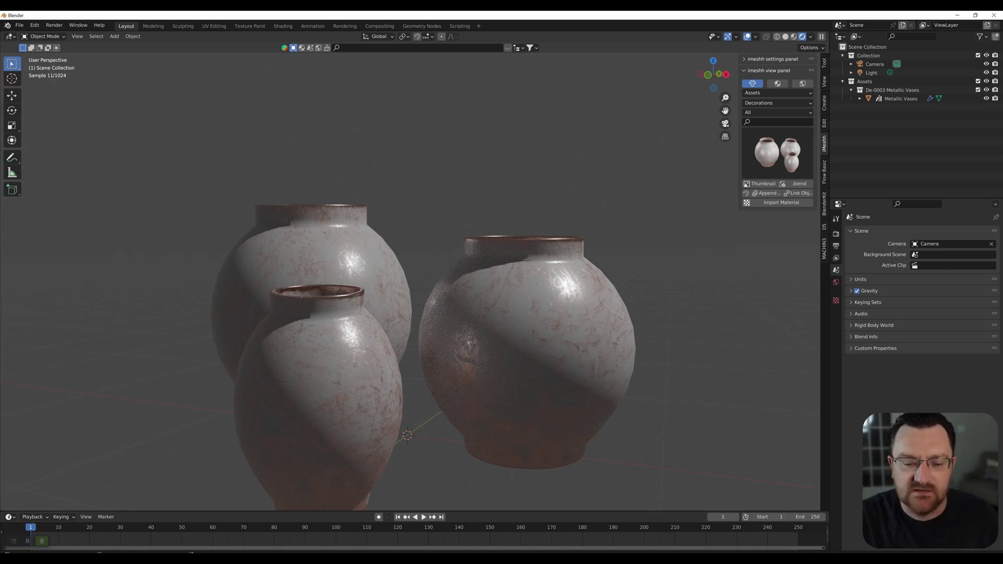
pyautogui.scroll(-2, 410, 282)
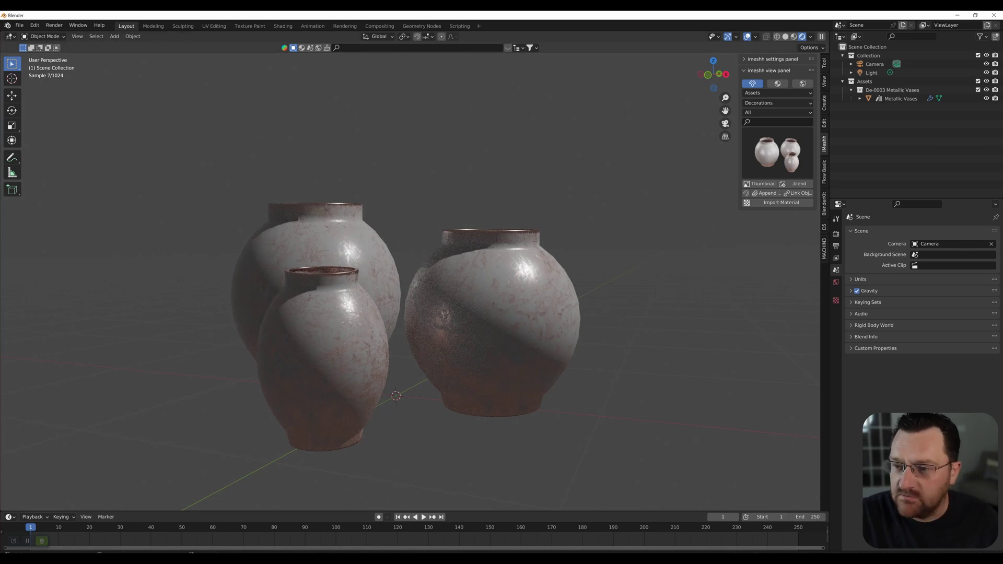
# - Save the project in the Documents folder as "Pots no bake.blend"
pyautogui.click(824, 227)
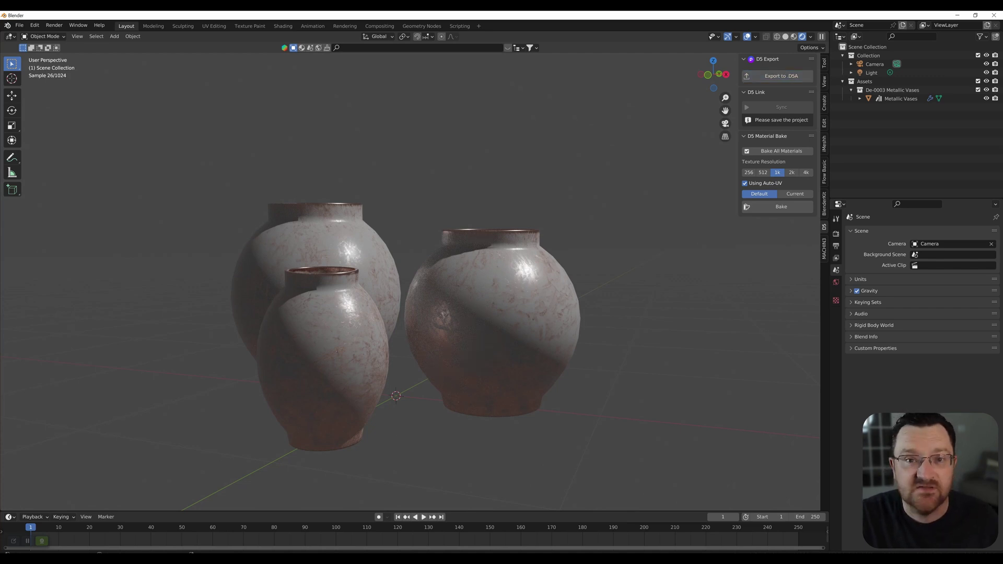
pyautogui.click(20, 25)
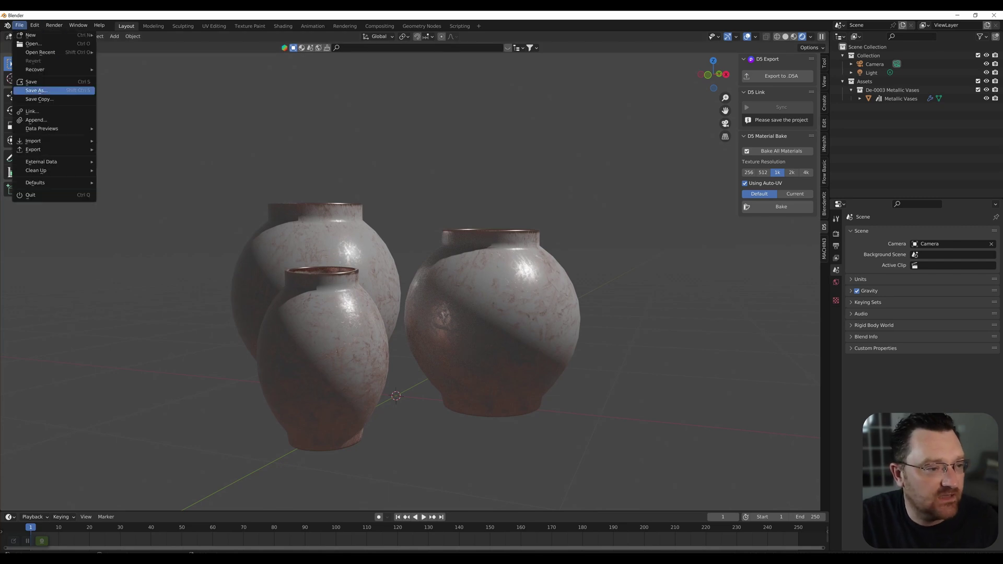
pyautogui.click(36, 90)
pyautogui.scroll(-1, 258, 386)
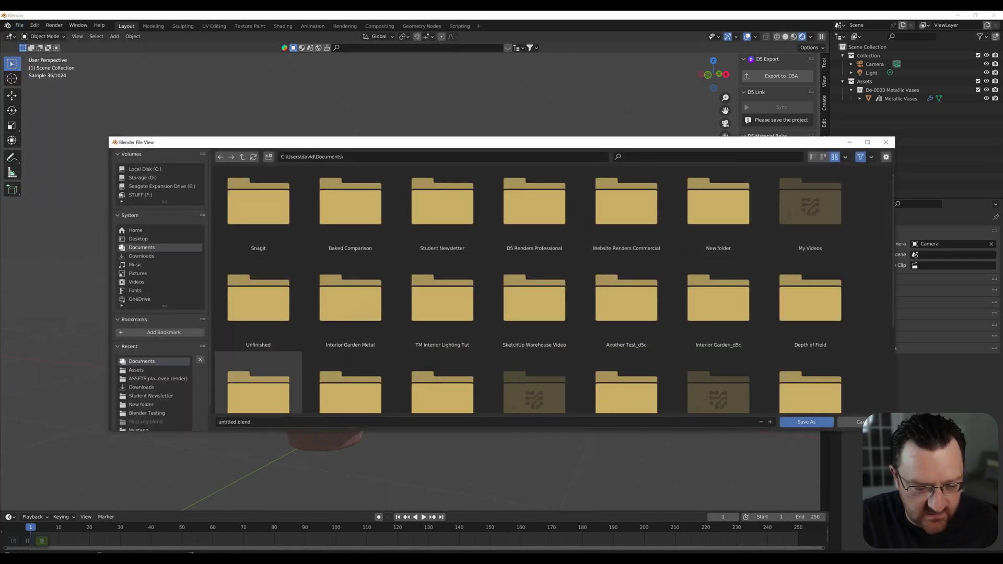
pyautogui.write('Pots no bake')
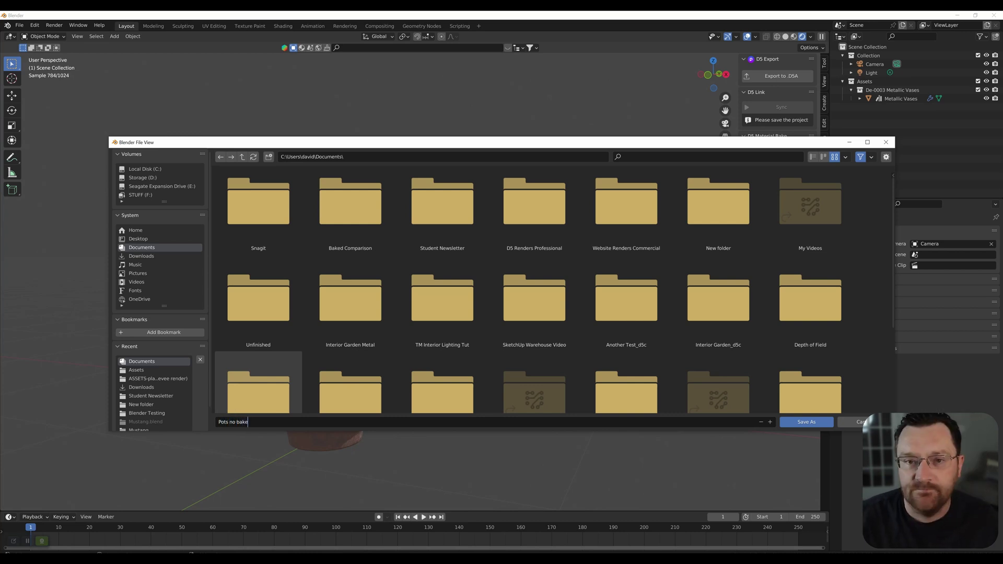
pyautogui.press('Return')
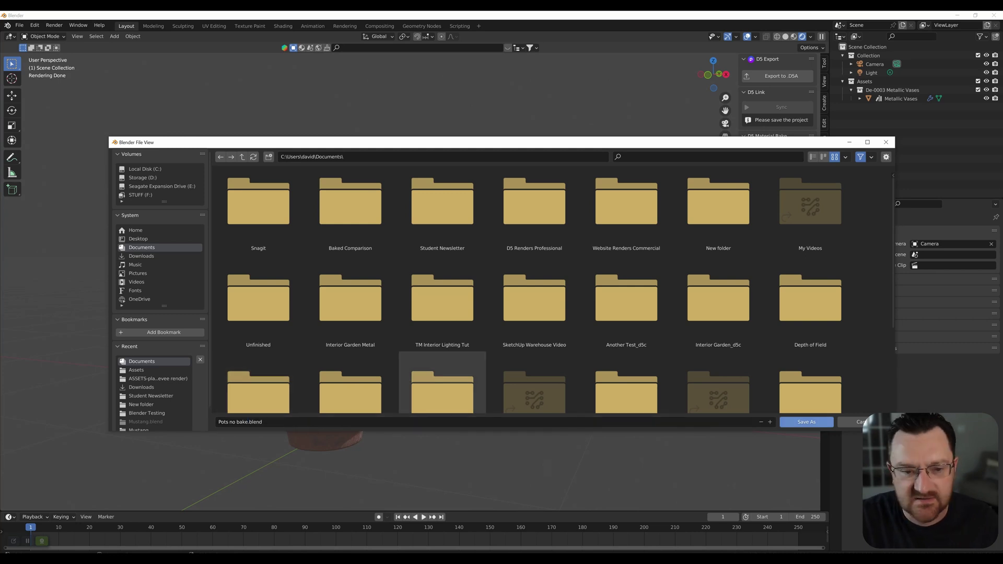
pyautogui.click(807, 421)
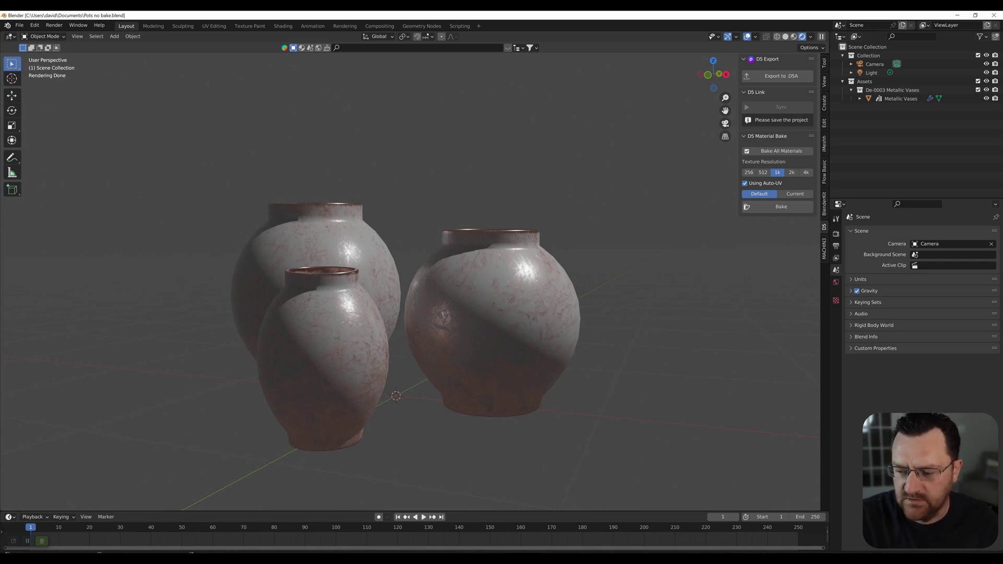
# - Export the unbaked vases to the Documents folder as "Pots no bake.d5a"
pyautogui.moveTo(444, 313); pyautogui.dragTo(476, 313, button='middle')
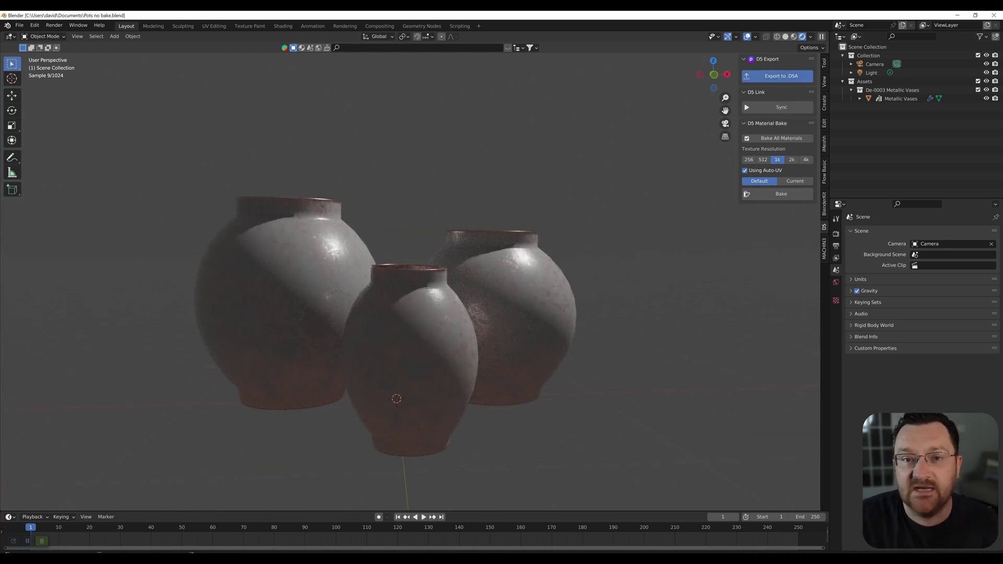
pyautogui.click(781, 76)
pyautogui.scroll(-3, 534, 261)
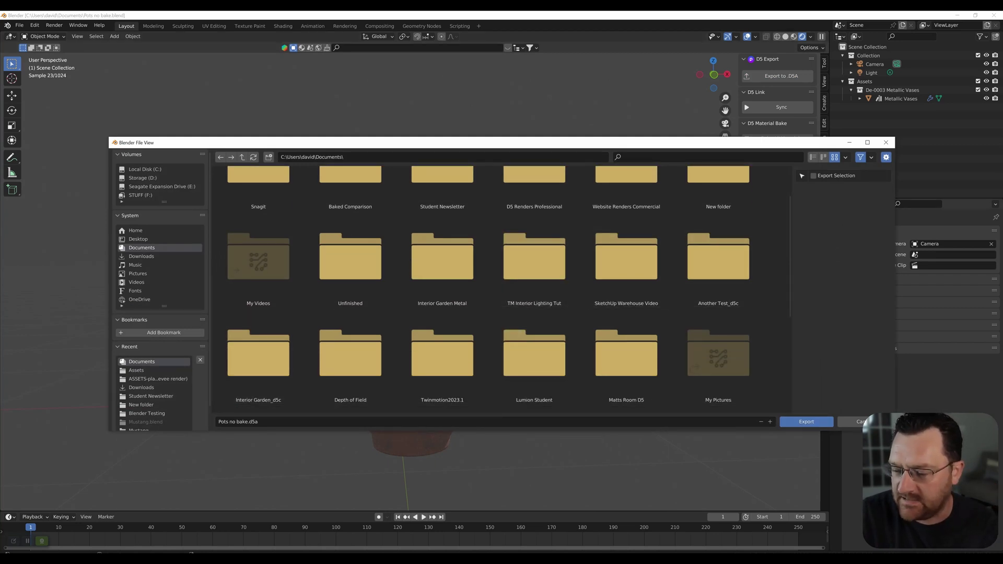
pyautogui.click(864, 423)
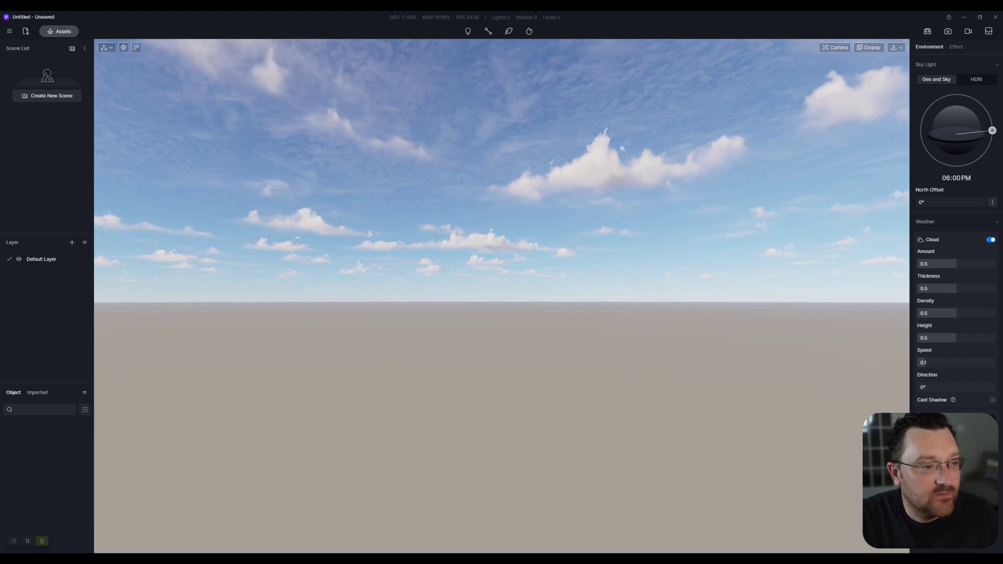
# - Switch to D5 Render and import "Pots no bake.d5a" from the Documents folder
pyautogui.click(26, 32)
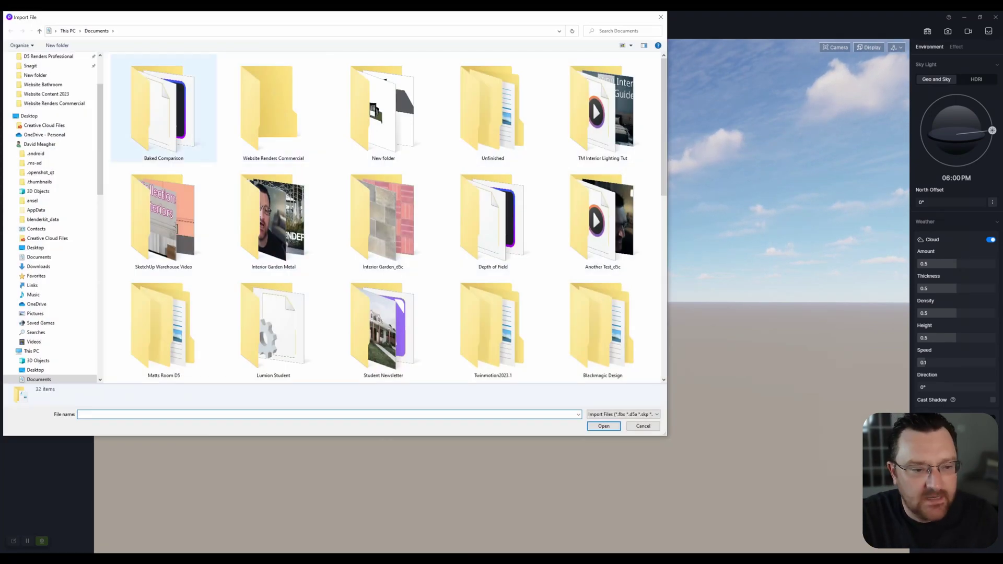
pyautogui.scroll(3, 50, 172)
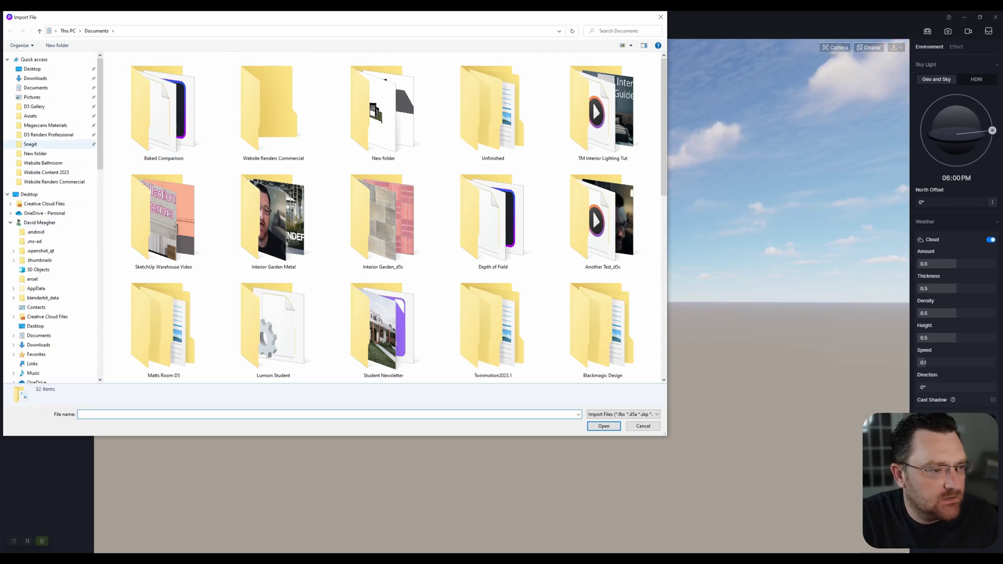
pyautogui.click(35, 78)
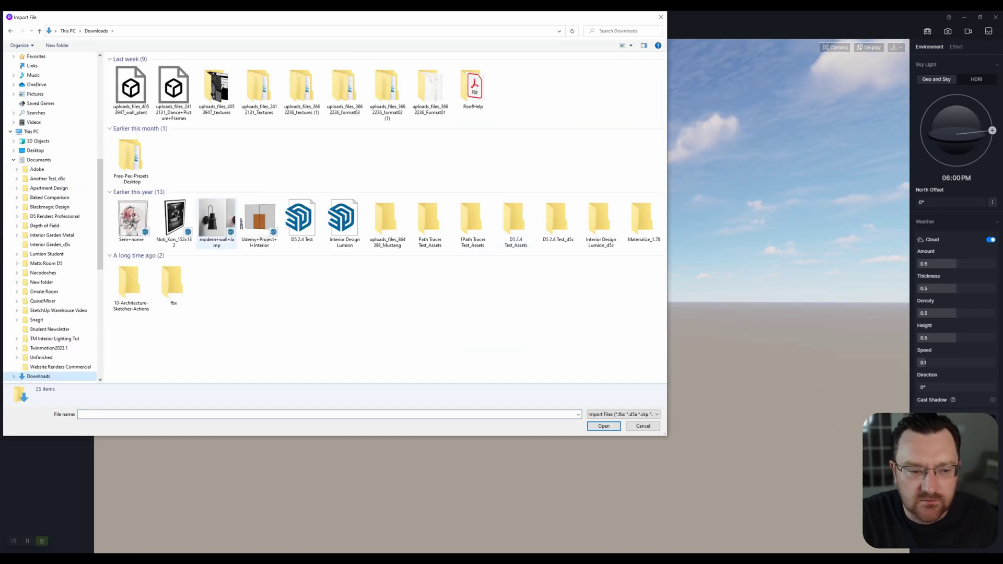
pyautogui.scroll(3, 47, 208)
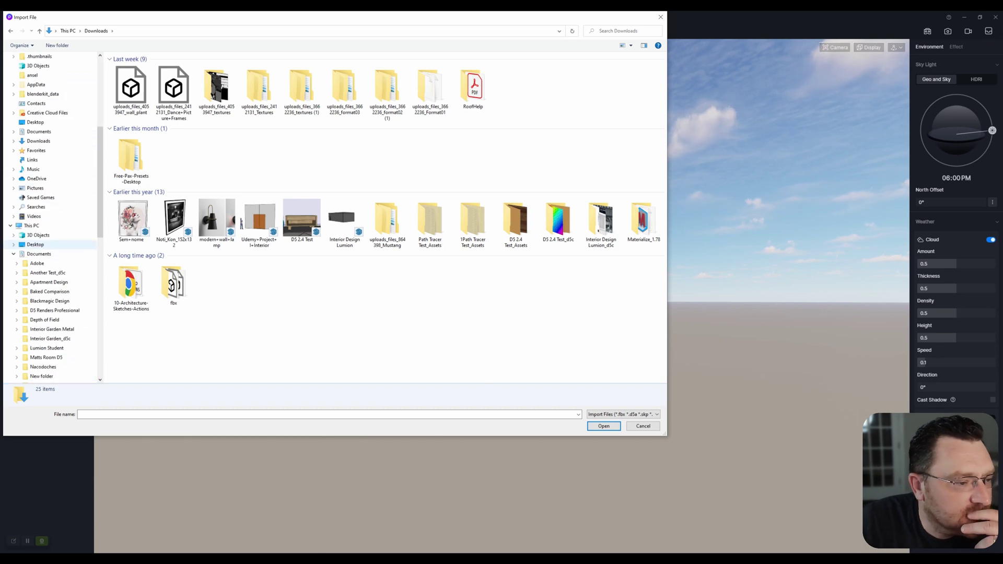
pyautogui.click(39, 254)
pyautogui.scroll(-5, 493, 216)
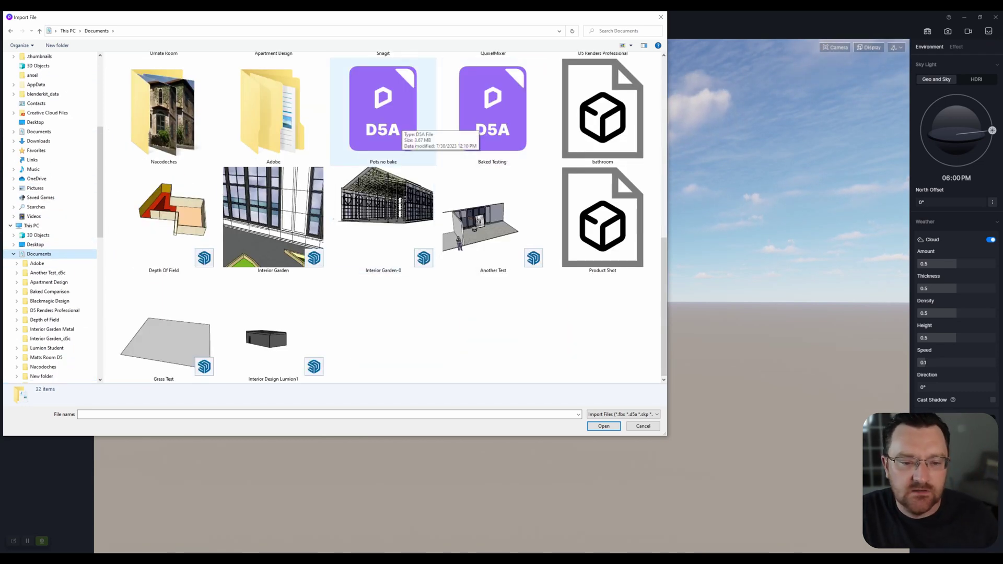
pyautogui.doubleClick(386, 121)
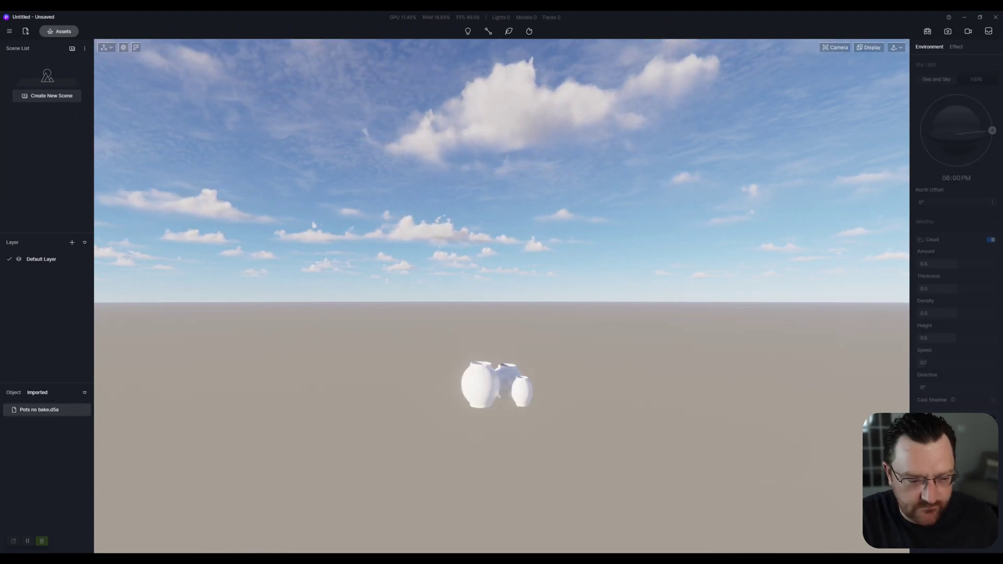
# - Place the imported vases on the ground in the empty scene and frame them up close
pyautogui.click(476, 389)
pyautogui.scroll(5, 486, 389)
pyautogui.click(423, 337)
pyautogui.scroll(7, 423, 337)
pyautogui.scroll(-6, 519, 372)
pyautogui.moveTo(519, 371); pyautogui.dragTo(490, 263, button='middle')
pyautogui.scroll(3, 522, 355)
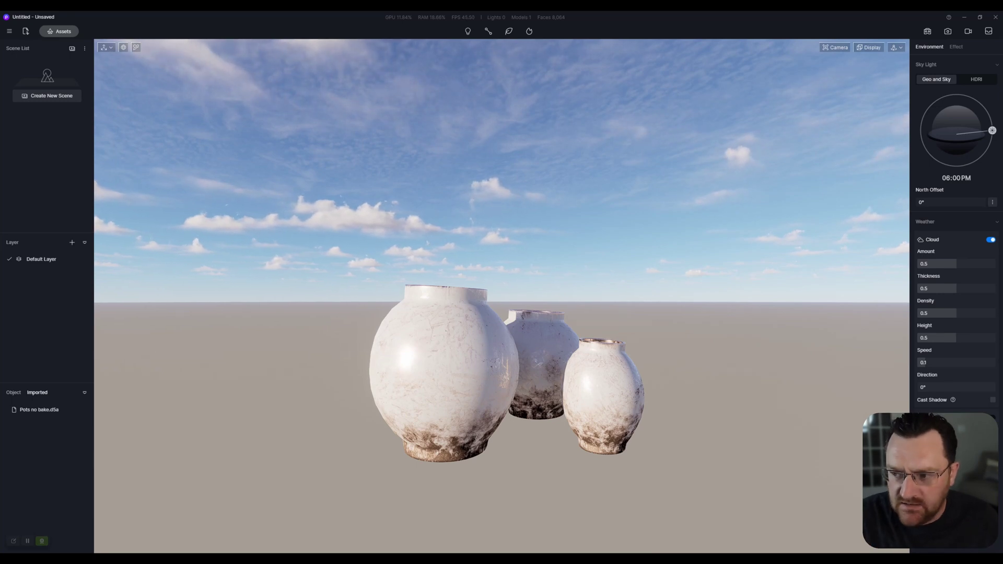
# - Sample the vases' material, show its Base Color Map and examine the textured surfaces from several distances
pyautogui.click(451, 330)
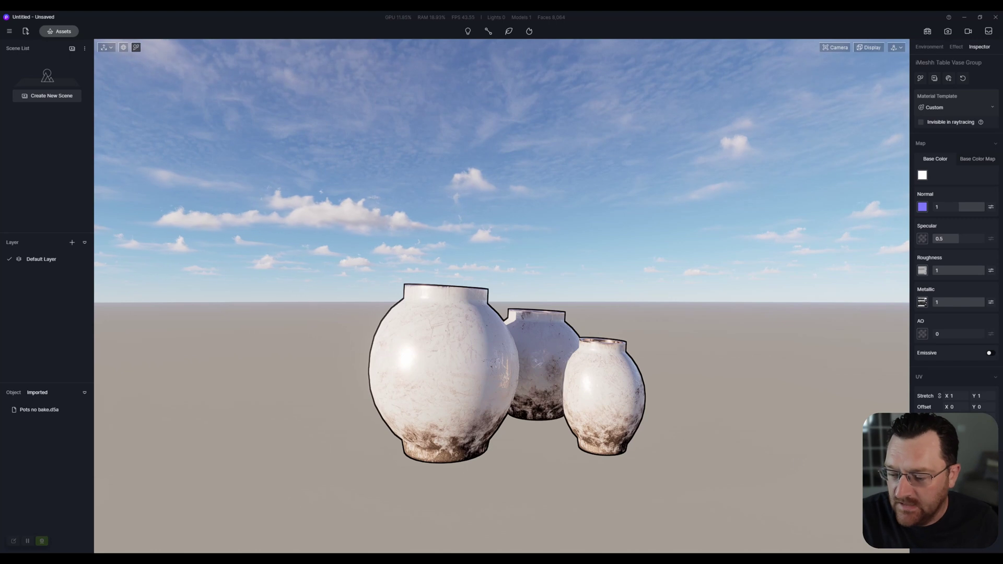
pyautogui.scroll(3, 388, 342)
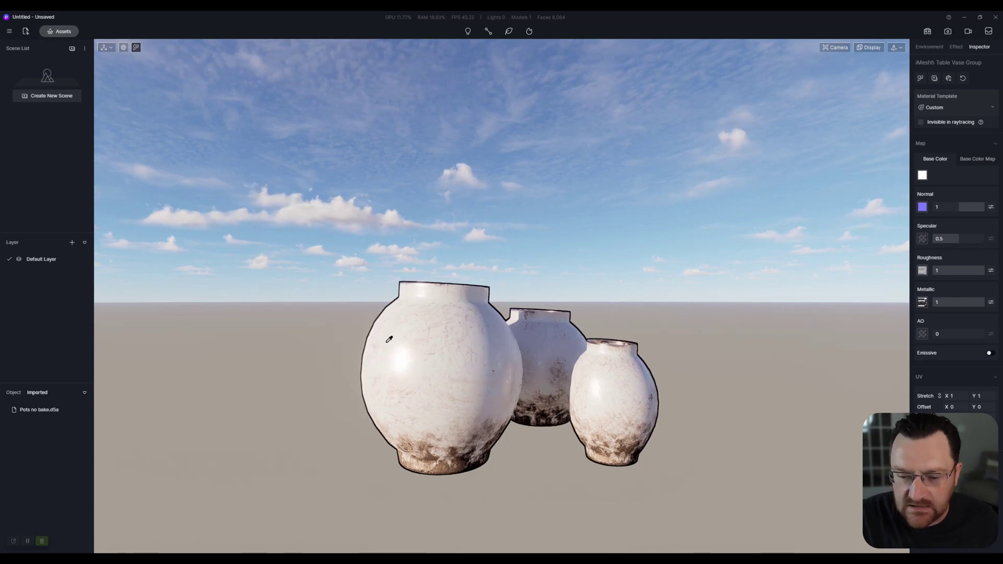
pyautogui.click(977, 159)
pyautogui.scroll(5, 861, 209)
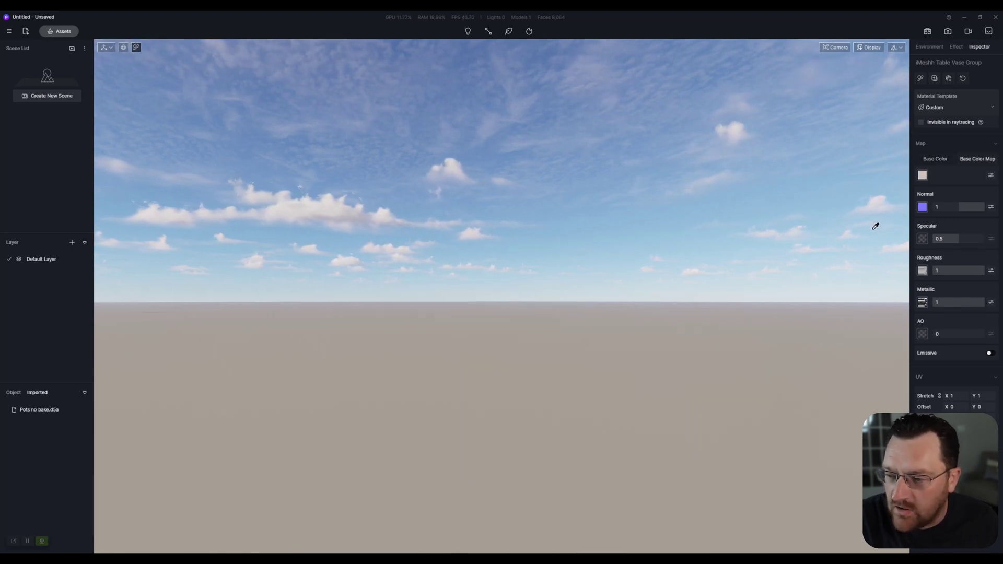
pyautogui.scroll(-8, 635, 237)
pyautogui.moveTo(470, 323); pyautogui.dragTo(564, 295, button='middle')
pyautogui.scroll(5, 450, 324)
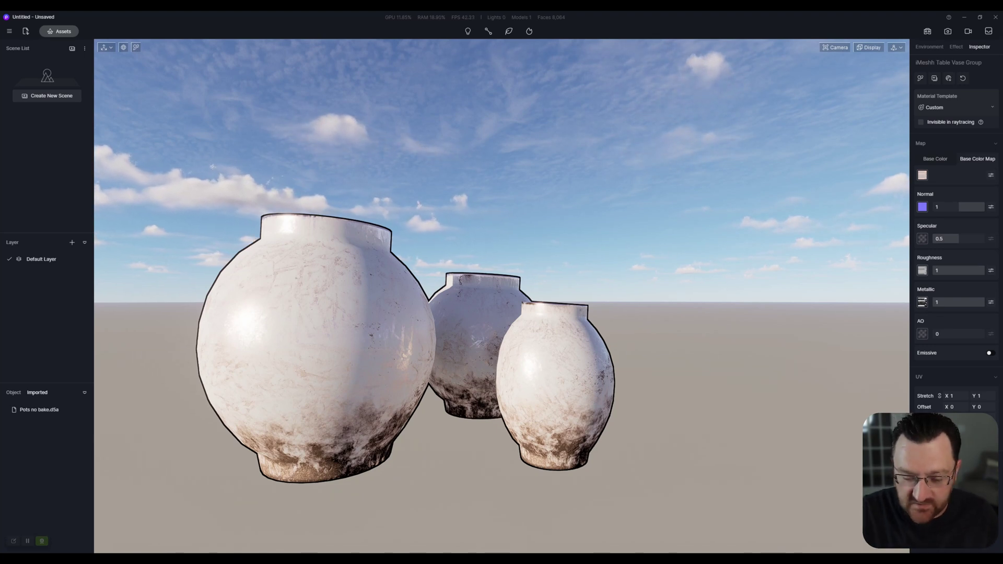
# - Switch to Blender's Shading workspace and examine the vase material's node tree alongside the textured vases
pyautogui.hotkey('alt', 'Tab')
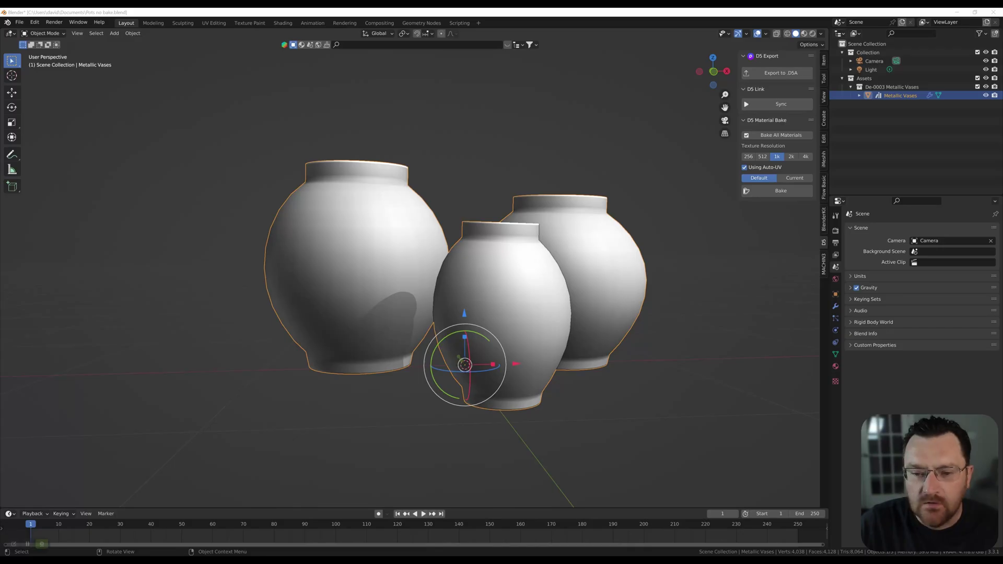
pyautogui.moveTo(460, 360); pyautogui.dragTo(433, 371, button='middle')
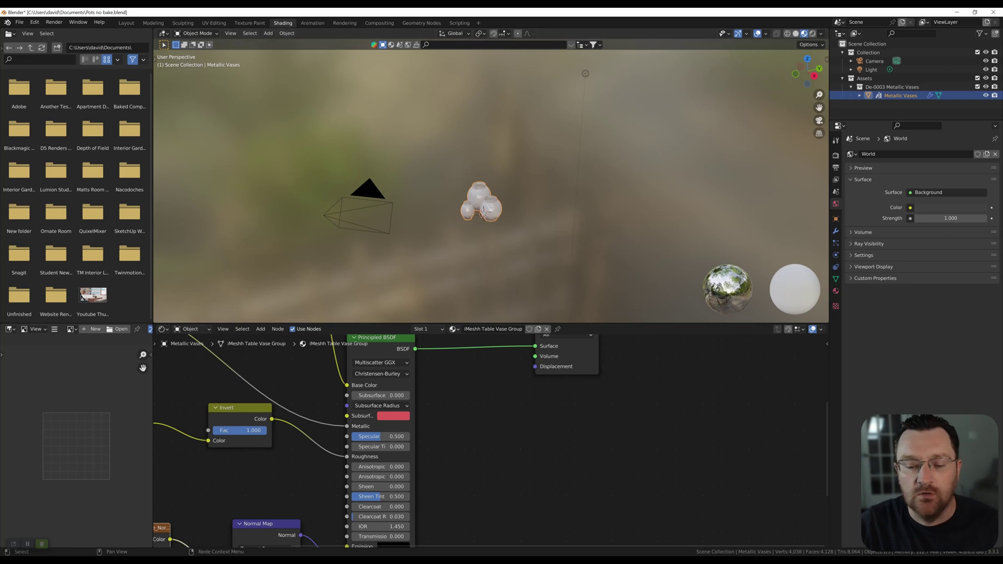
pyautogui.scroll(-5, 466, 411)
pyautogui.moveTo(439, 400); pyautogui.dragTo(474, 409, button='middle')
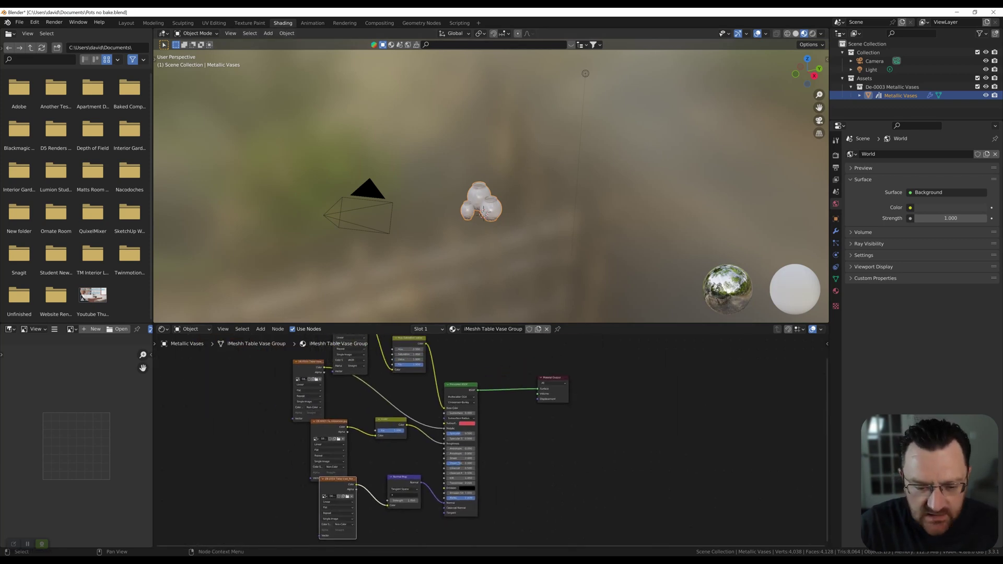
pyautogui.scroll(5, 473, 408)
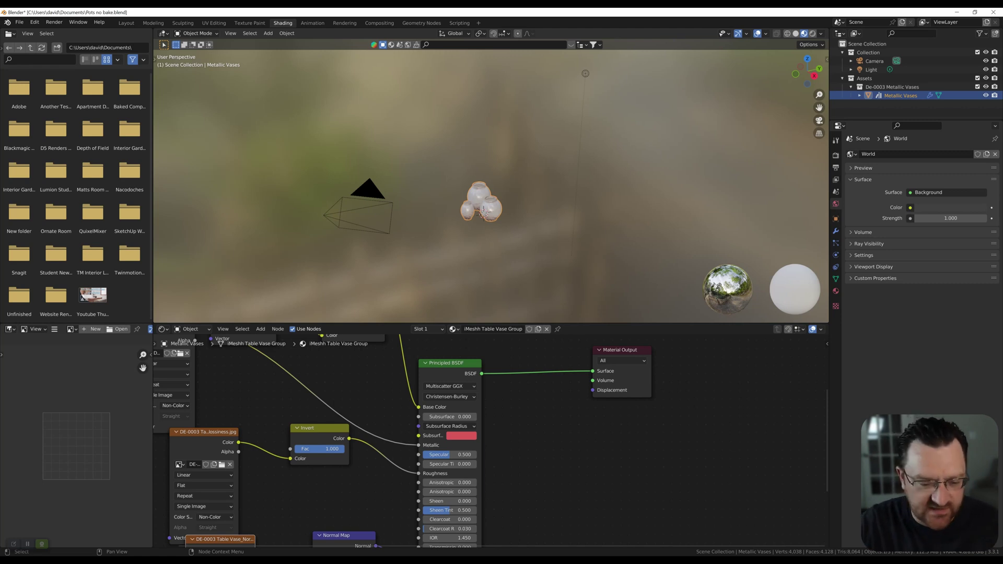
pyautogui.scroll(-5, 406, 428)
pyautogui.moveTo(434, 441); pyautogui.dragTo(499, 441, button='middle')
pyautogui.scroll(8, 449, 211)
pyautogui.moveTo(543, 173)
pyautogui.keyDown('shift'); pyautogui.mouseDown(button='middle')
pyautogui.moveTo(519, 203)
pyautogui.moveTo(543, 172)
pyautogui.mouseUp(button='middle'); pyautogui.keyUp('shift')
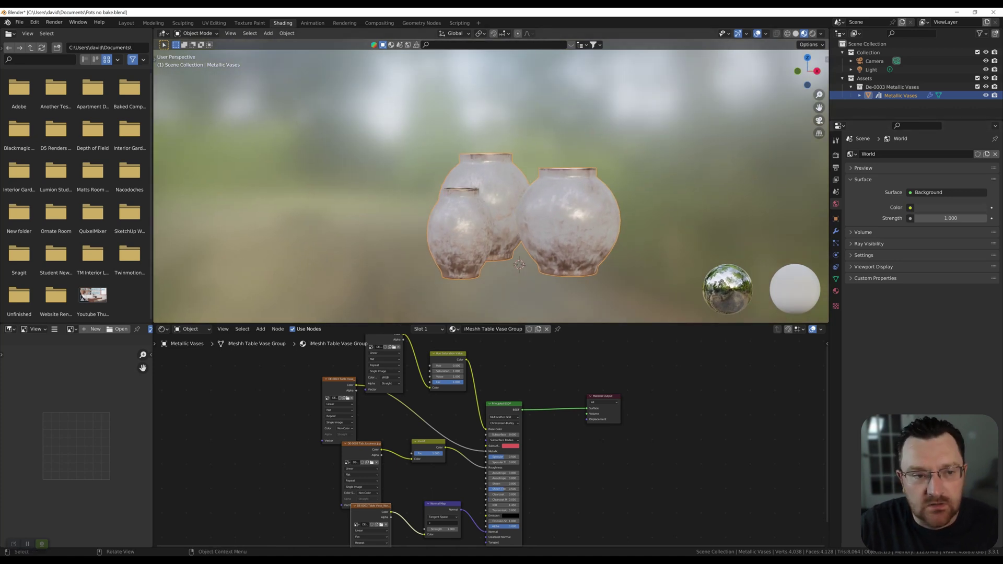
# - Open the UV Editing workspace and examine the vases' UV layout over the normal map
pyautogui.click(214, 23)
pyautogui.scroll(-4, 234, 273)
pyautogui.hotkey('alt', 'a')
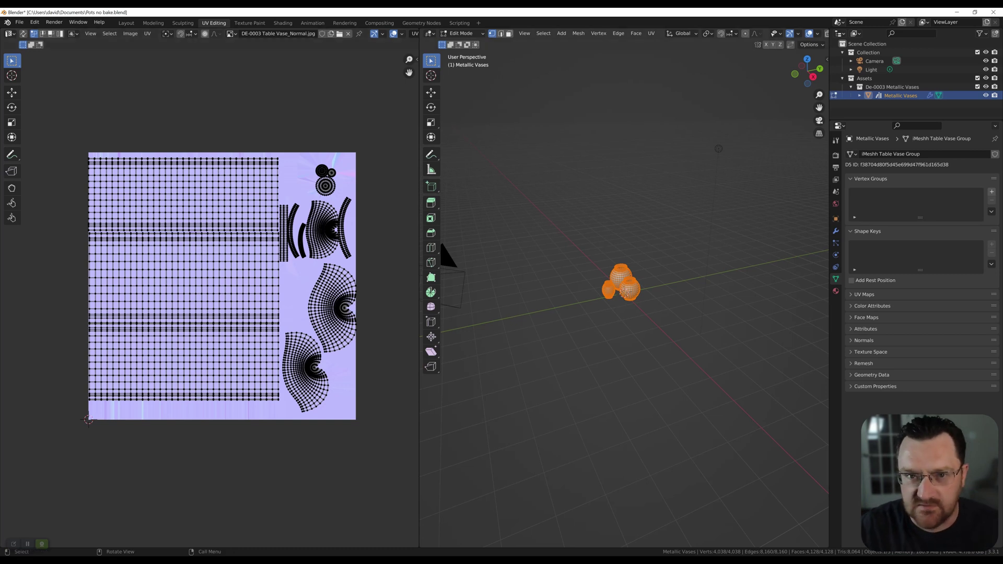
pyautogui.scroll(8, 624, 293)
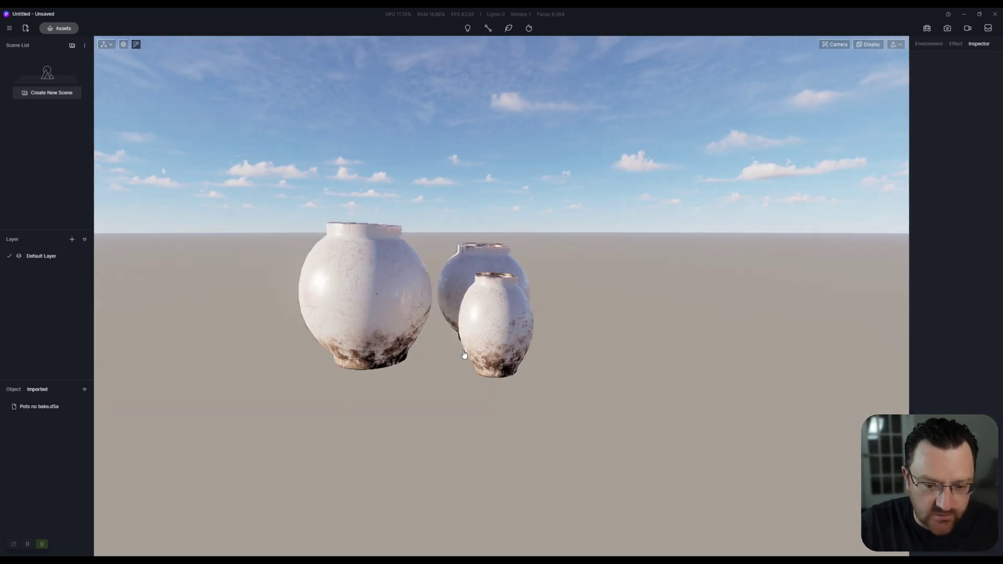
# - Switch to D5 Render, set the viewport navigation to Fly and fly around to frame the vases
pyautogui.moveTo(488, 290); pyautogui.dragTo(534, 315, button='middle')
pyautogui.click(896, 44)
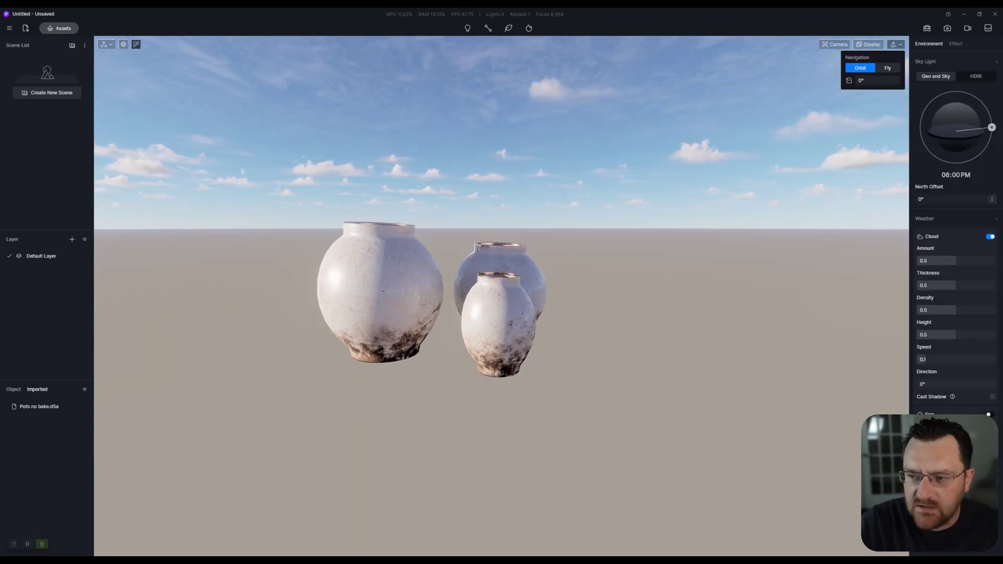
pyautogui.click(887, 68)
pyautogui.press('w')
pyautogui.press('a')
pyautogui.moveTo(409, 429); pyautogui.dragTo(425, 382, button='right')
pyautogui.press('s')
pyautogui.press('d')
pyautogui.press('d')
pyautogui.press('w')
pyautogui.press('a')
pyautogui.press('w')
pyautogui.press('a')
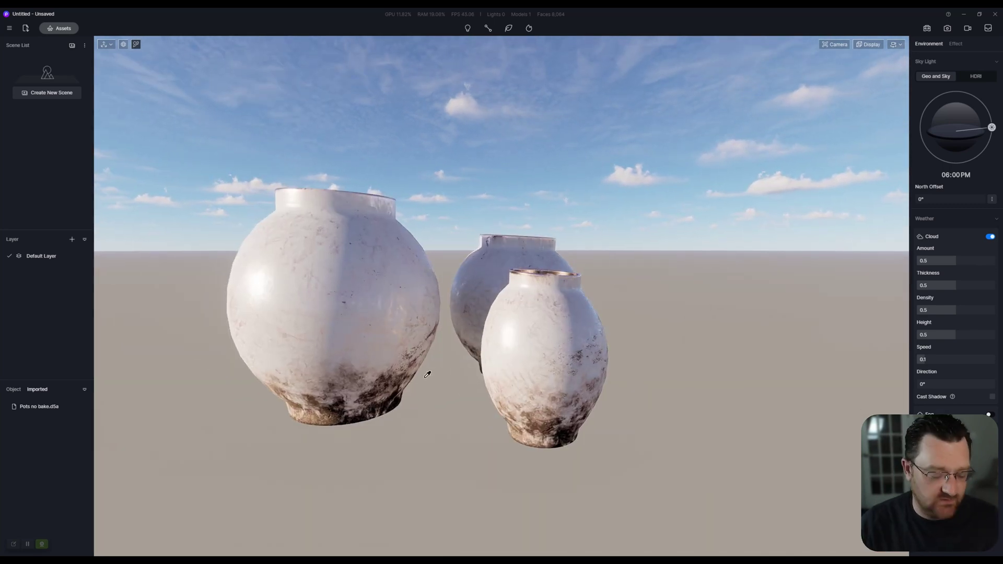
# - Pick the vases' material and examine its unbaked texture detail up close and from different sides
pyautogui.click(405, 376)
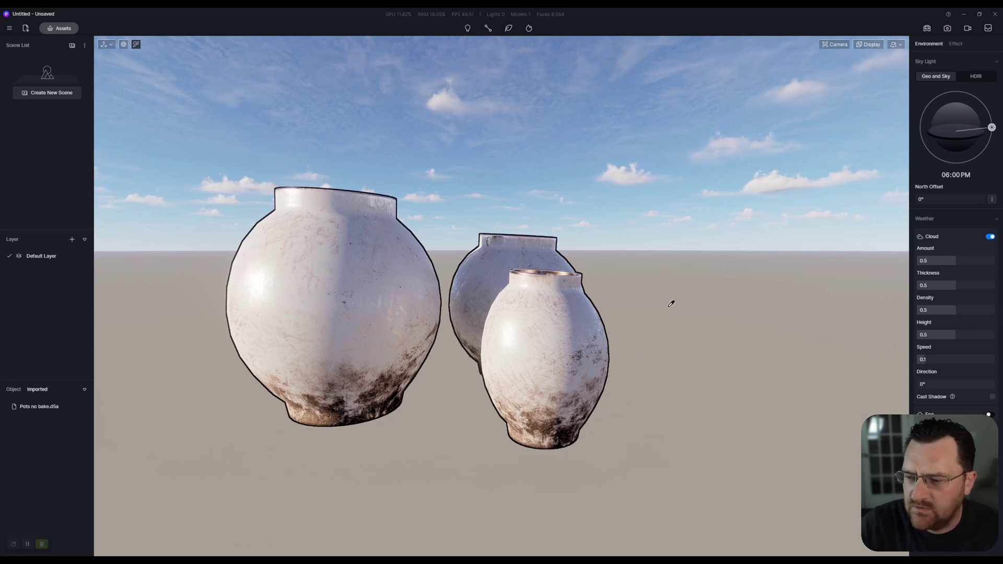
pyautogui.click(499, 307)
pyautogui.press('a')
pyautogui.press('w')
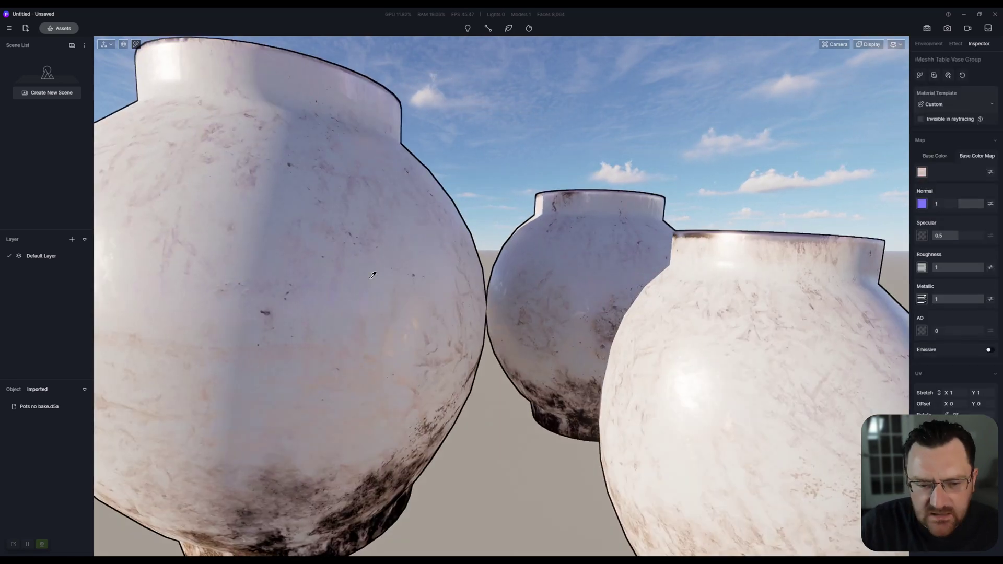
pyautogui.scroll(-4, 606, 307)
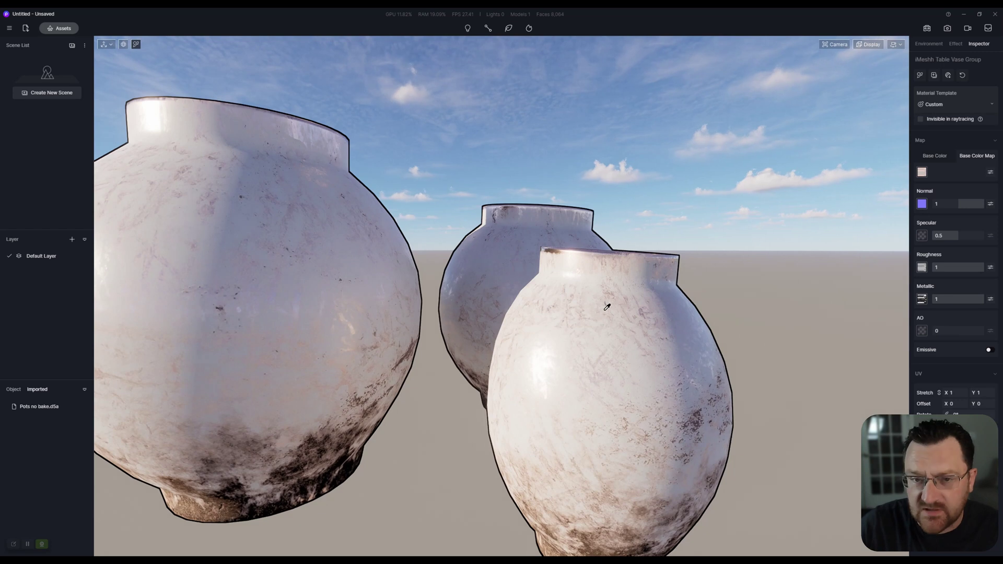
pyautogui.moveTo(606, 308); pyautogui.dragTo(860, 305, button='middle')
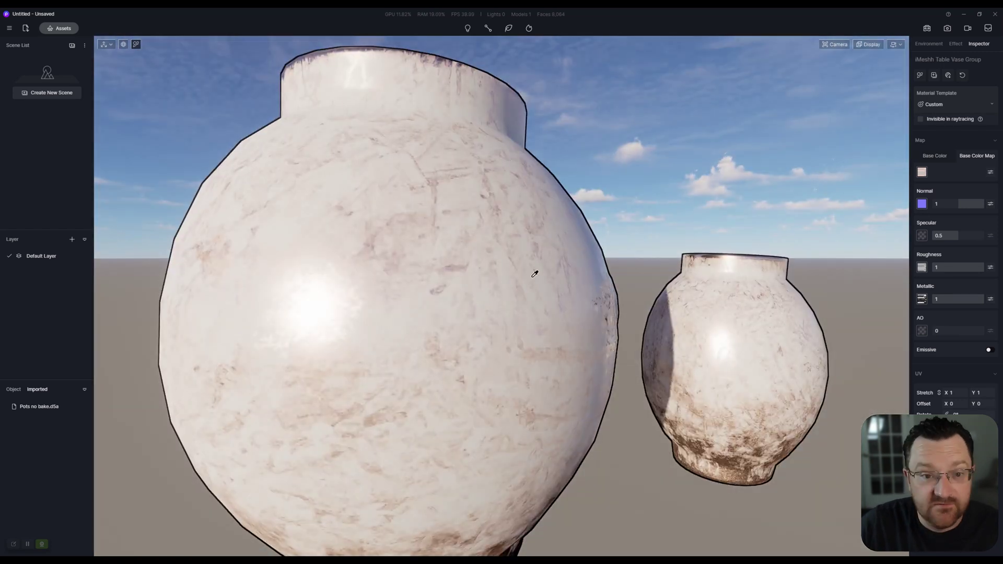
pyautogui.scroll(-3, 516, 278)
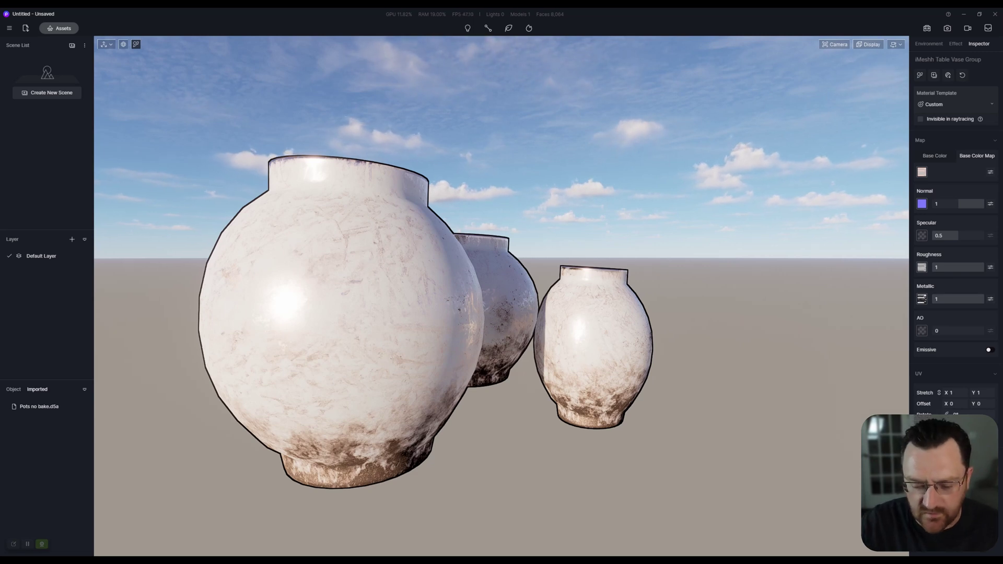
# - Switch back to Blender's Layout workspace and, with the vases deselected, bake all materials at 2k texture resolution
pyautogui.hotkey('alt', 'Tab')
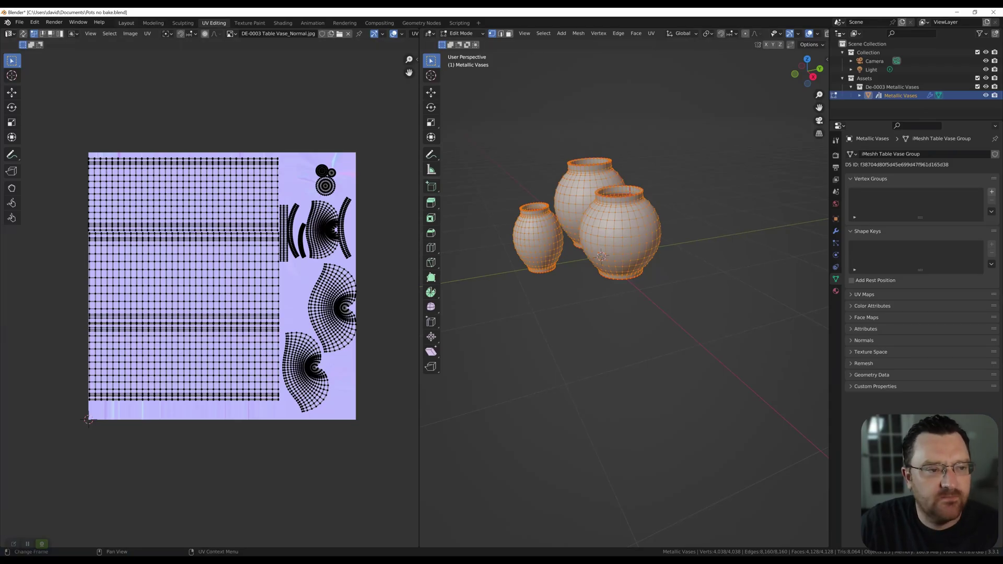
pyautogui.click(125, 23)
pyautogui.moveTo(470, 313); pyautogui.dragTo(459, 274, button='middle')
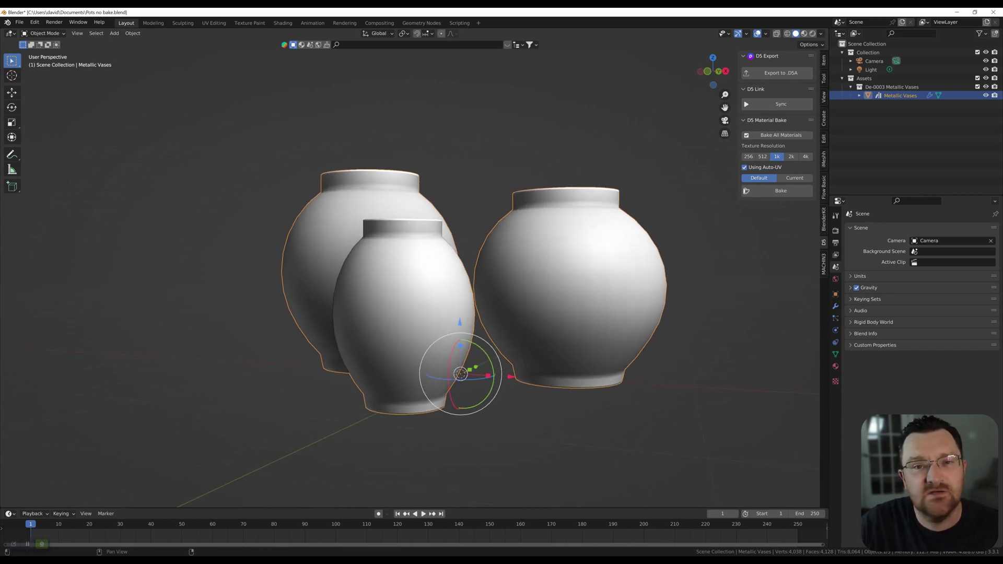
pyautogui.hotkey('alt', 'a')
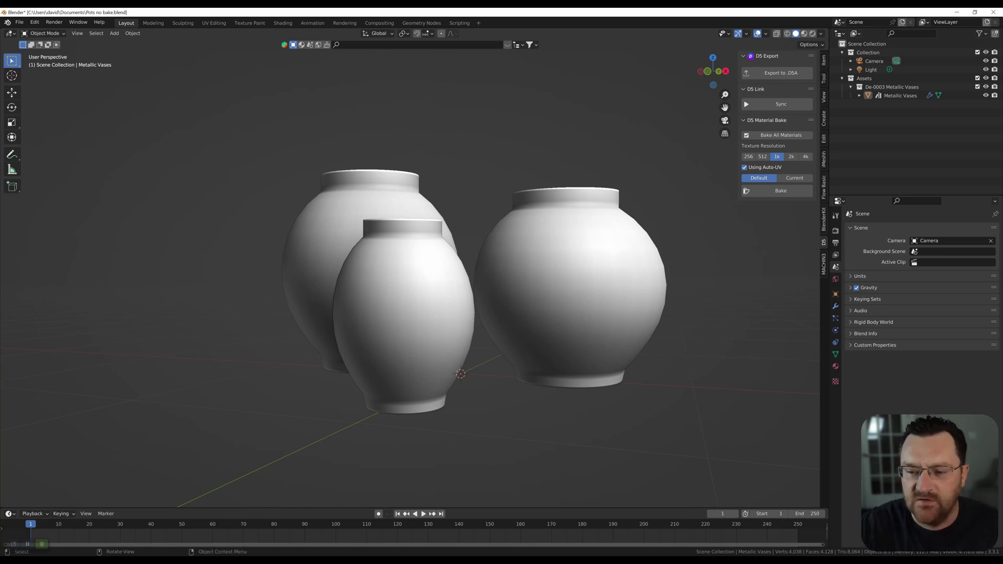
pyautogui.moveTo(470, 292)
pyautogui.mouseDown(button='middle')
pyautogui.moveTo(506, 328)
pyautogui.moveTo(480, 299)
pyautogui.mouseUp(button='middle')
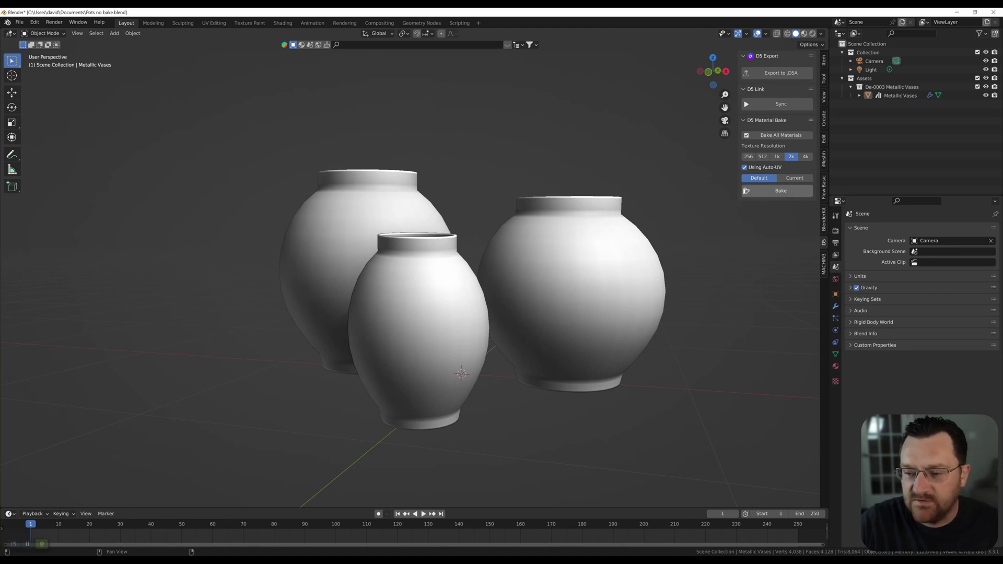
pyautogui.click(778, 191)
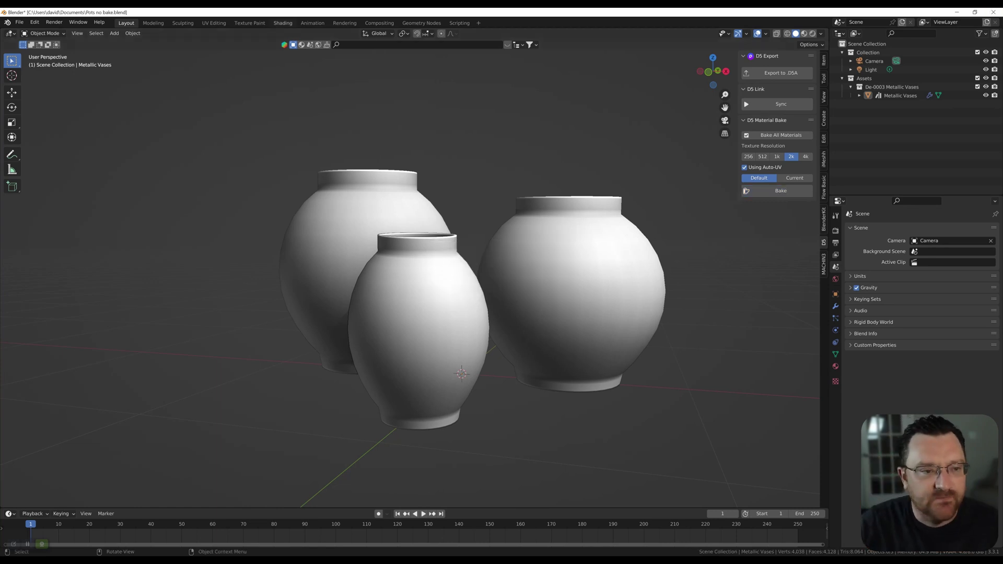
# - Return to the UV Editing workspace and inspect the vases' UV layout over the base color texture
pyautogui.click(213, 23)
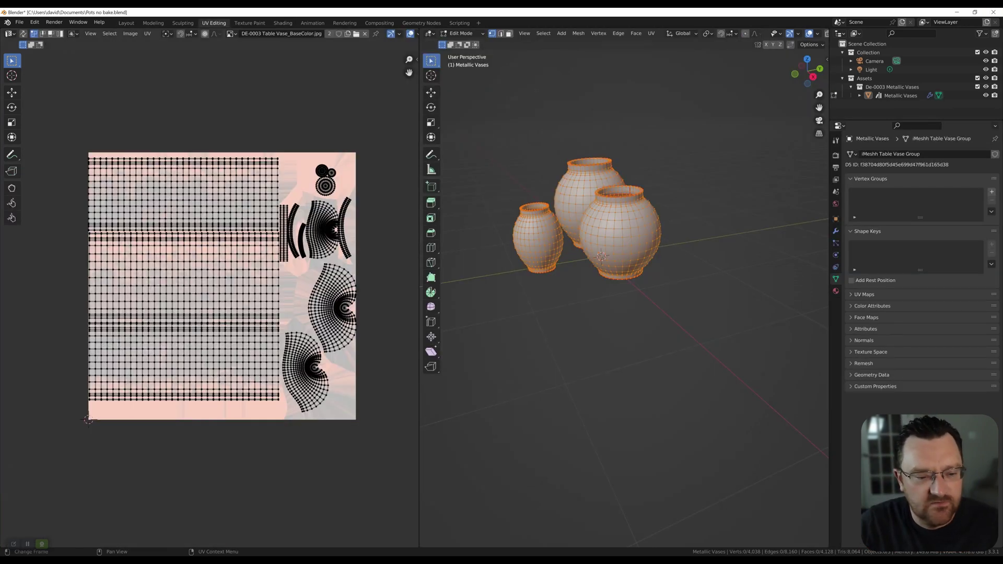
pyautogui.scroll(3, 263, 237)
pyautogui.scroll(-2, 238, 228)
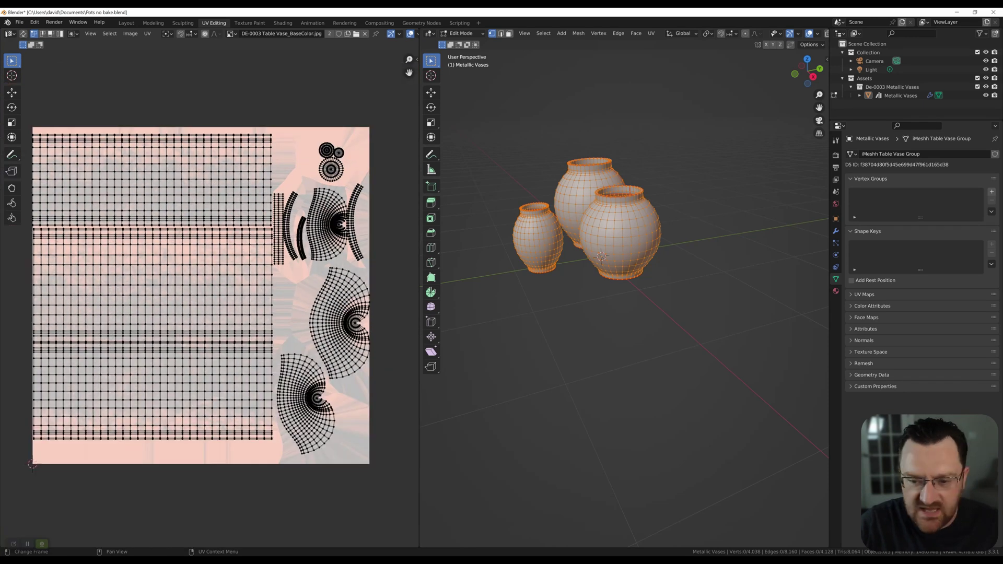
# - Return to the Layout workspace and export the baked vases as Pots _with bake.d5a in the Documents folder
pyautogui.scroll(2, 624, 290)
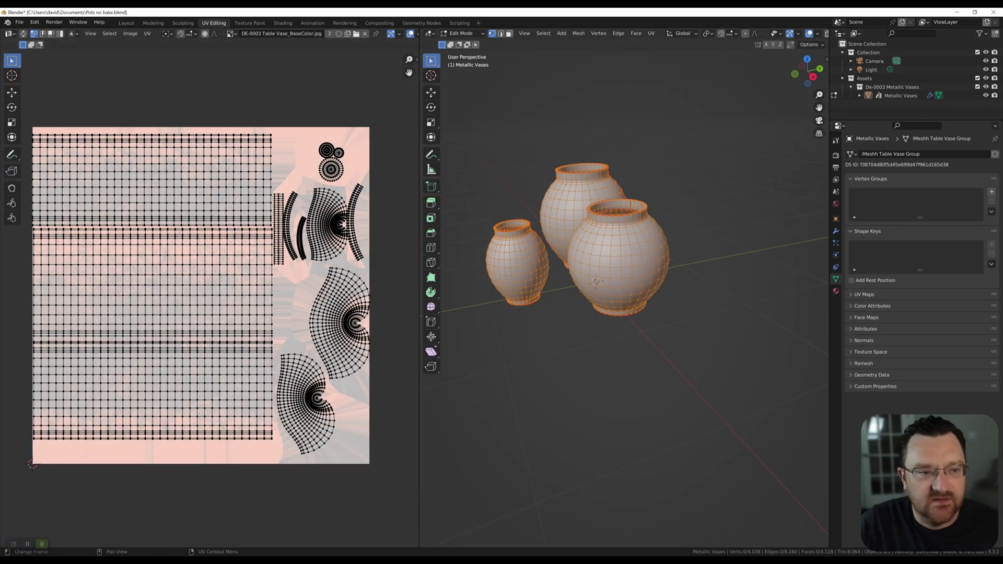
pyautogui.hotkey('ctrl', 'pageup')
pyautogui.hotkey('ctrl', 'pageup')
pyautogui.hotkey('ctrl', 'pageup')
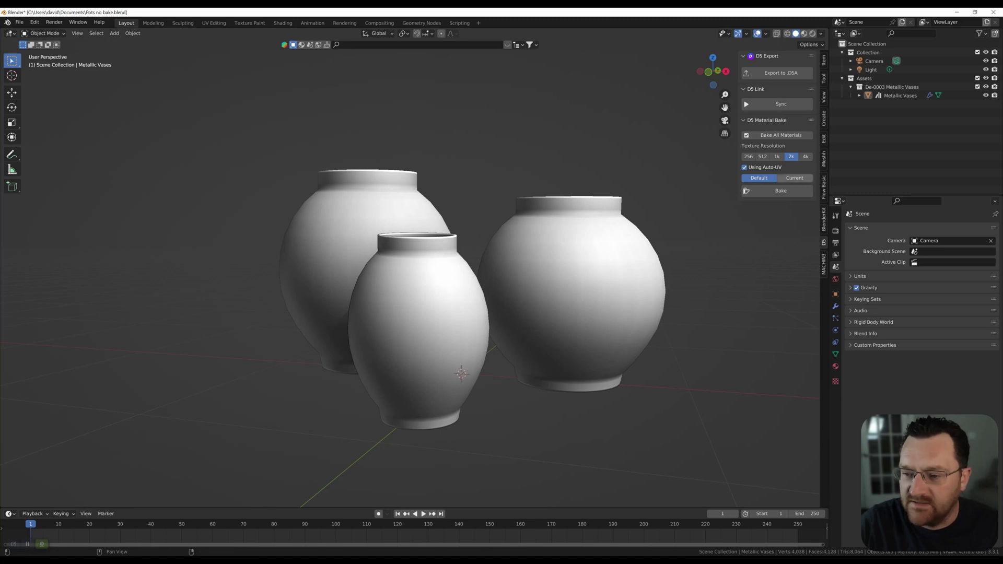
pyautogui.click(781, 72)
pyautogui.scroll(-4, 441, 314)
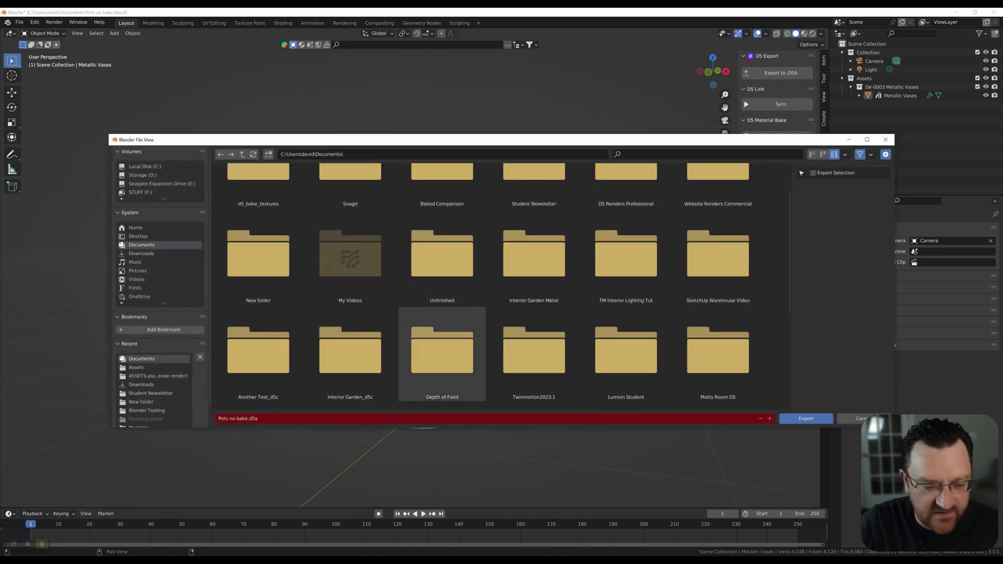
pyautogui.scroll(-2, 442, 316)
pyautogui.click(440, 359)
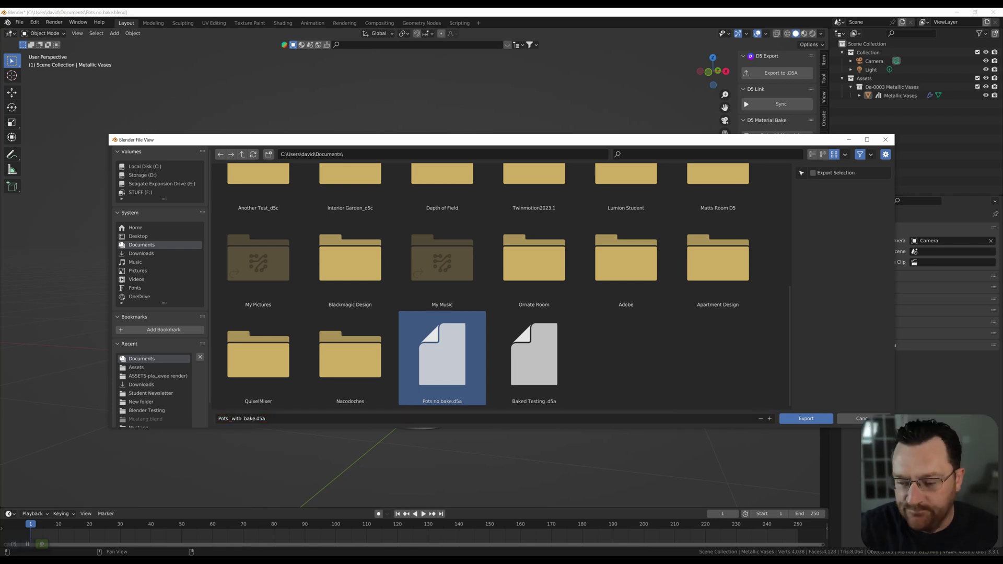
pyautogui.click(806, 418)
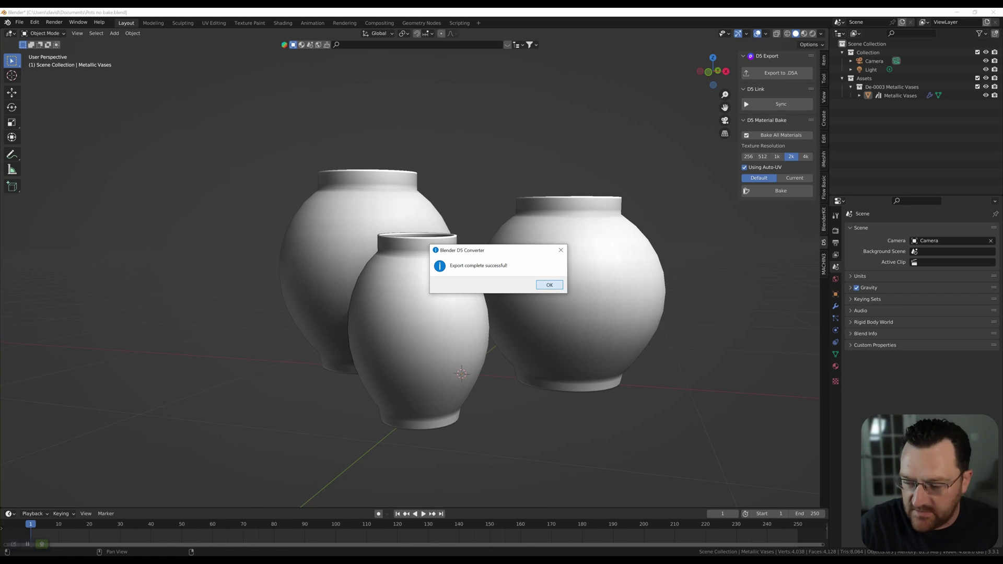
pyautogui.press('Return')
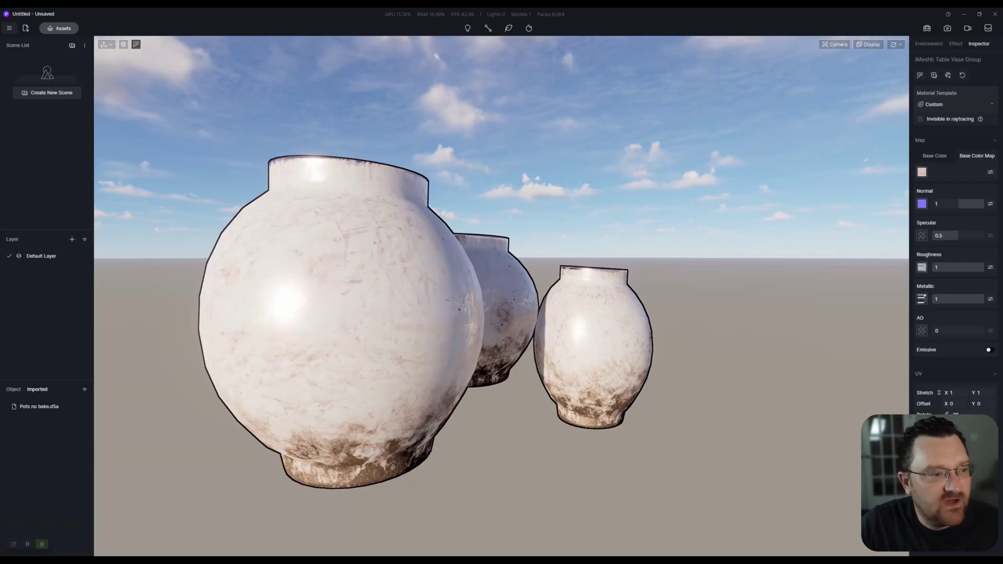
# - Switch to D5 Render, import Pots _with bake.d5a and place it beside the unbaked vases
pyautogui.hotkey('ctrl', 'i')
pyautogui.doubleClick(519, 138)
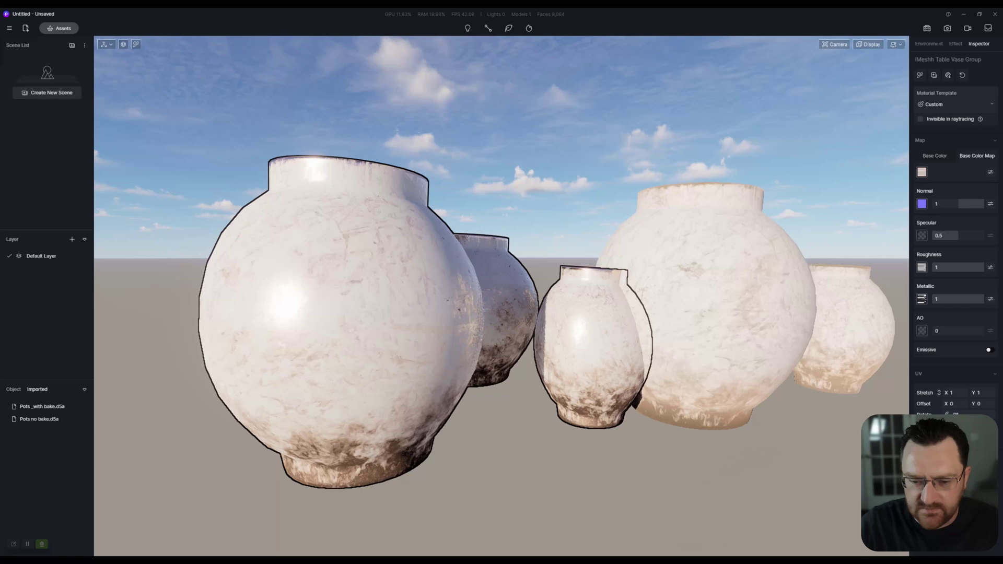
pyautogui.moveTo(713, 375); pyautogui.dragTo(737, 387, button='right')
pyautogui.scroll(-3, 684, 386)
pyautogui.click(544, 374)
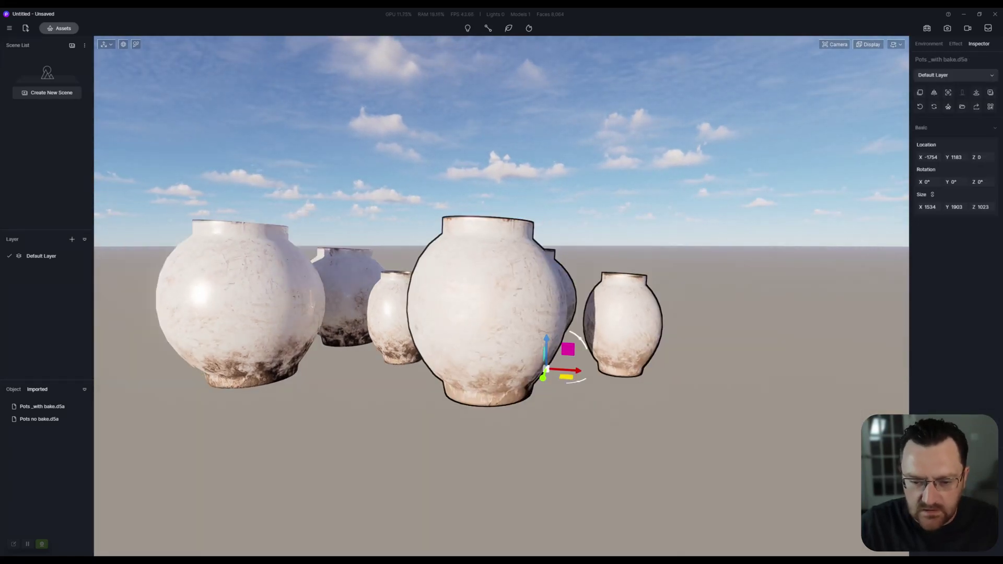
# - Turn off auto exposure and lower the exposure to -0.41 with both vase sets in view
pyautogui.moveTo(544, 374); pyautogui.dragTo(601, 381, button='right')
pyautogui.press('w')
pyautogui.press('a')
pyautogui.press('d')
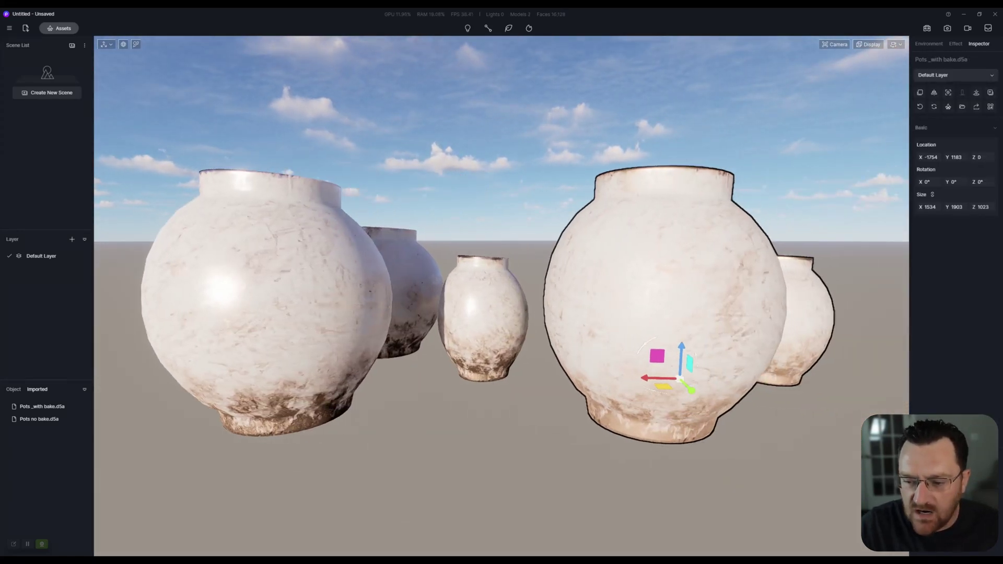
pyautogui.press('w')
pyautogui.click(929, 44)
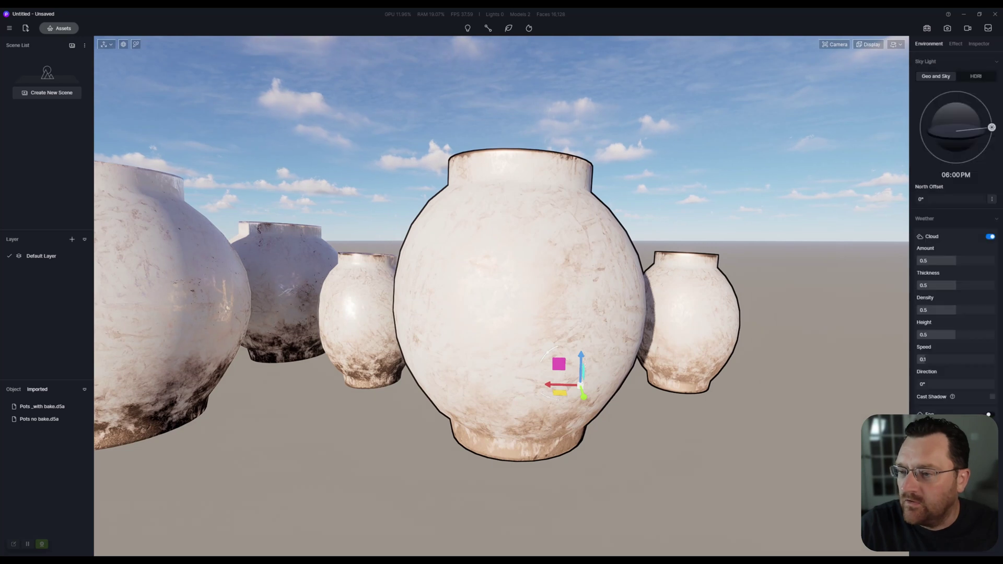
pyautogui.click(955, 43)
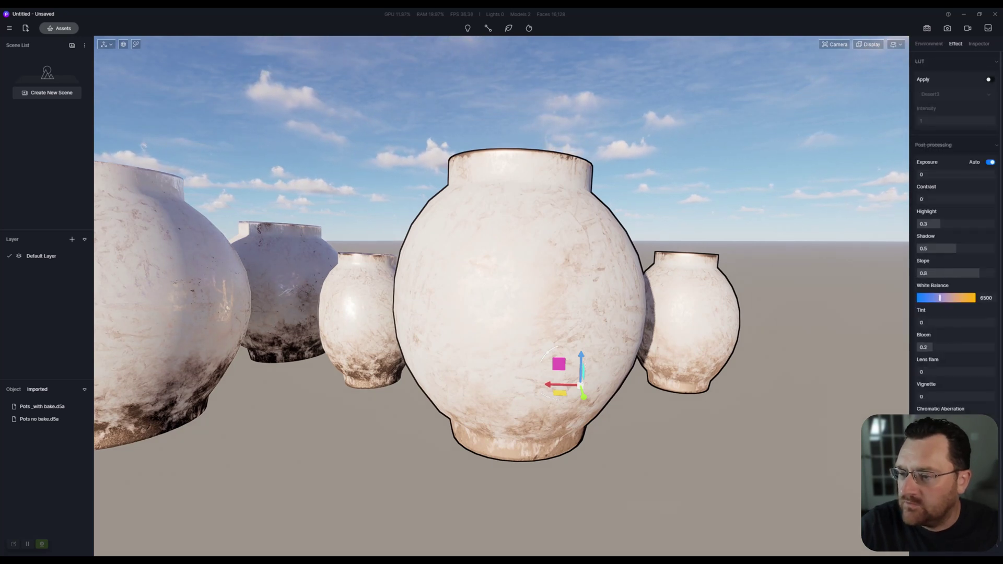
pyautogui.click(990, 162)
pyautogui.moveTo(731, 235); pyautogui.dragTo(632, 238, button='right')
pyautogui.moveTo(979, 174); pyautogui.dragTo(940, 174)
# - Select the unbaked vases for comparison and sample the baked vases' material with the material picker
pyautogui.scroll(-3, 501, 296)
pyautogui.scroll(4, 501, 296)
pyautogui.moveTo(501, 296)
pyautogui.mouseDown(button='right')
pyautogui.moveTo(626, 296)
pyautogui.moveTo(502, 303)
pyautogui.mouseUp(button='right')
pyautogui.scroll(-3, 502, 297)
pyautogui.scroll(3, 501, 296)
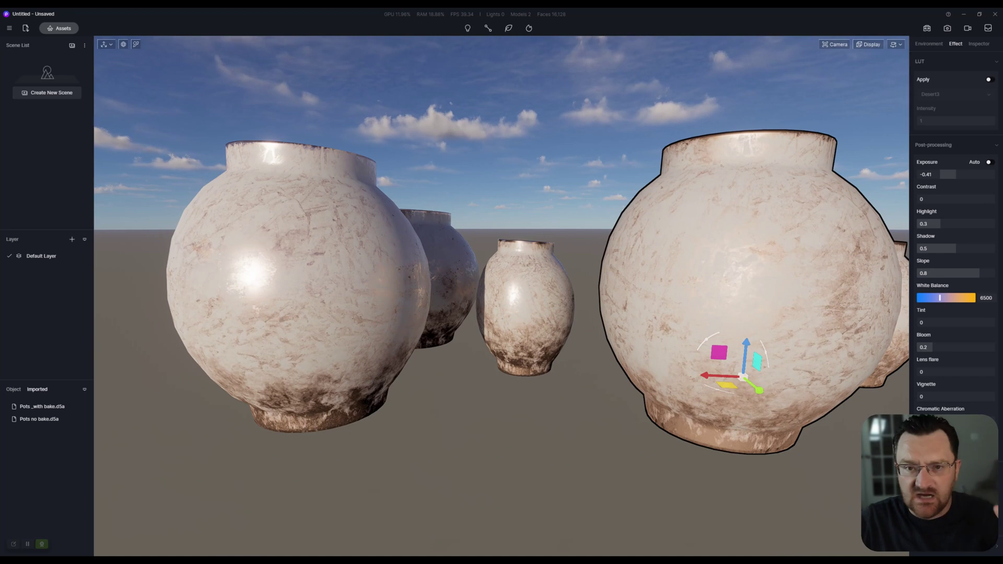
pyautogui.click(324, 292)
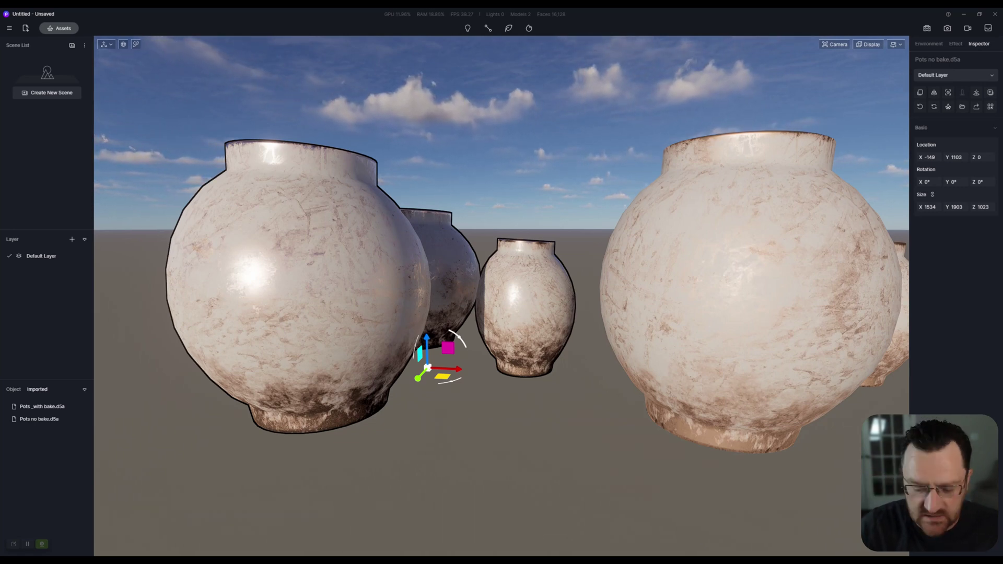
pyautogui.press('i')
pyautogui.click(670, 273)
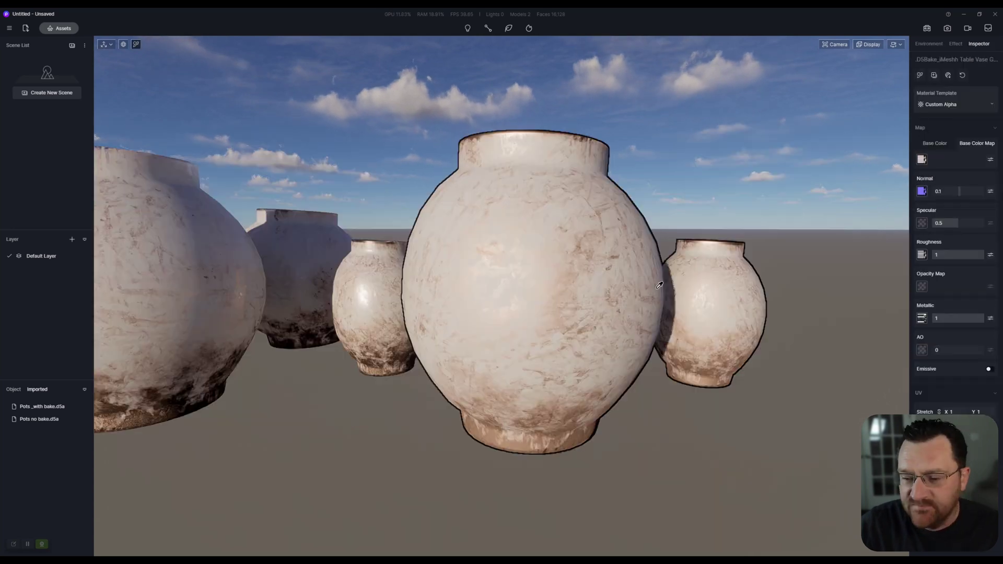
# - Compare the surface texture of the unbaked and baked vases up close and from different sides
pyautogui.moveTo(508, 305); pyautogui.dragTo(484, 305, button='right')
pyautogui.press('w')
pyautogui.press('a')
pyautogui.press('a')
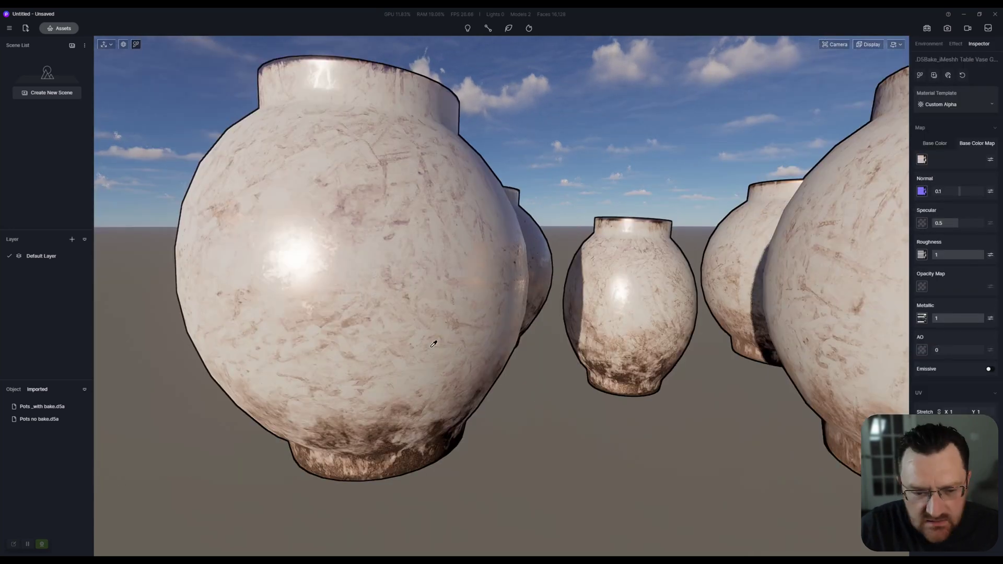
pyautogui.press('w')
pyautogui.press('a')
pyautogui.moveTo(436, 361); pyautogui.dragTo(628, 422, button='right')
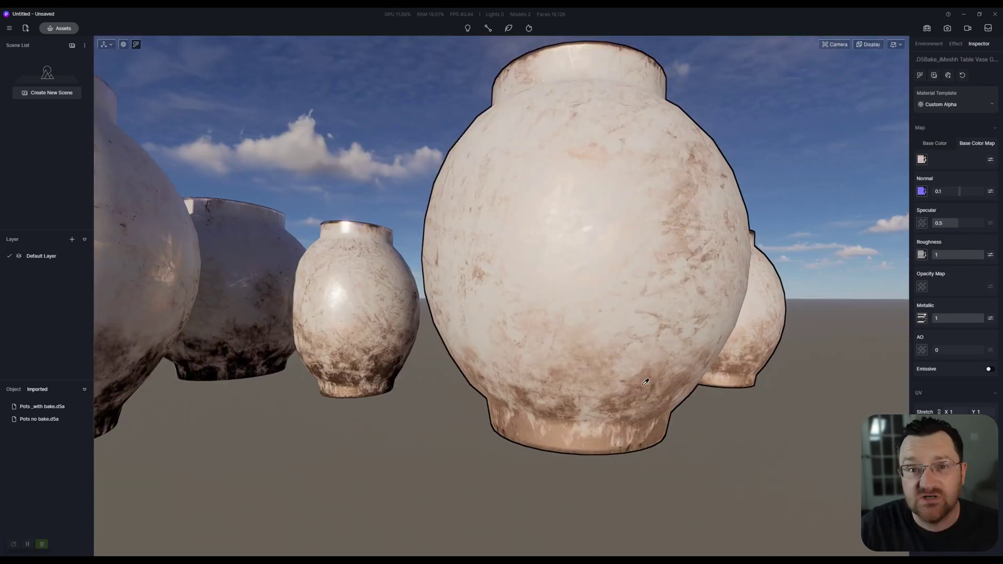
pyautogui.press('s')
pyautogui.press('a')
pyautogui.press('e')
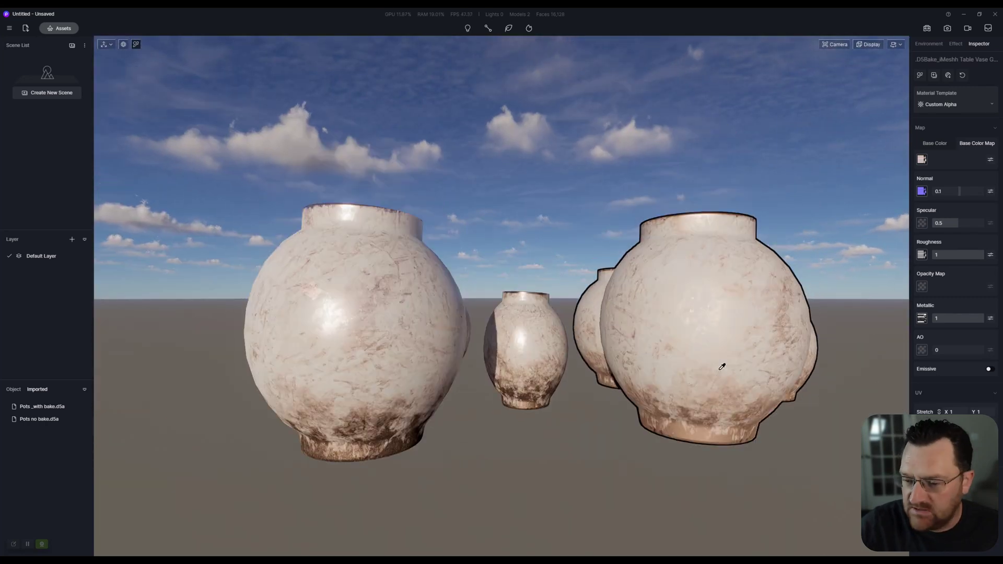
pyautogui.moveTo(639, 404); pyautogui.dragTo(549, 386, button='right')
pyautogui.press('s')
pyautogui.press('a')
pyautogui.press('w')
pyautogui.press('d')
pyautogui.press('a')
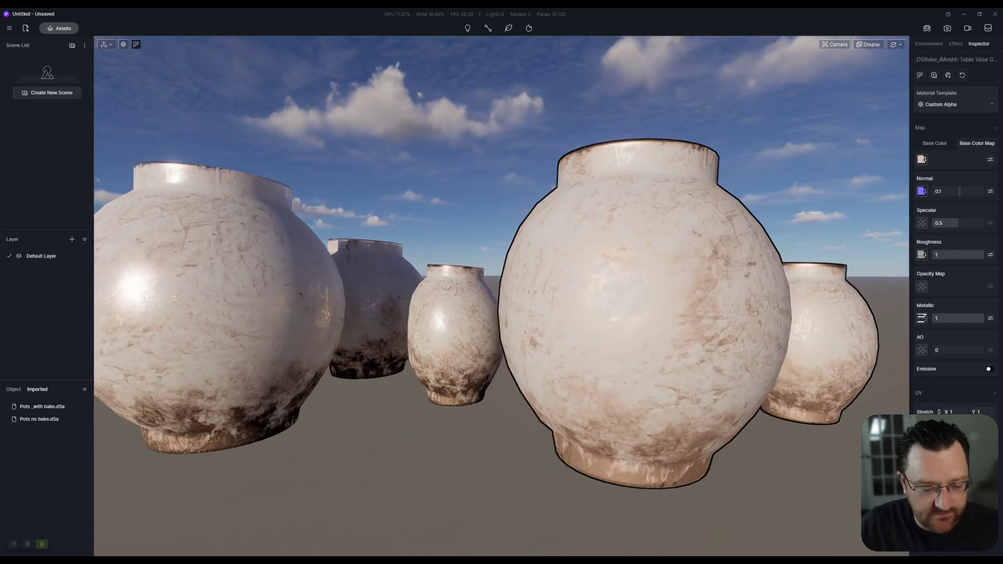
# - Open the d5_bake_textures folder in Documents, check the baked DIFFUSE image's dimensions in its file details and dismiss File Explorer
pyautogui.press('super+e')
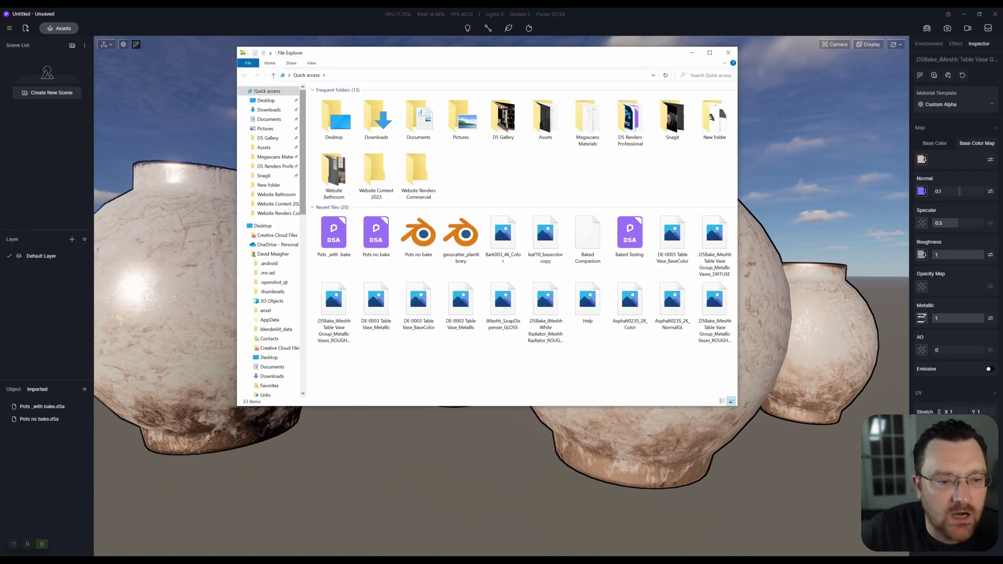
pyautogui.click(269, 119)
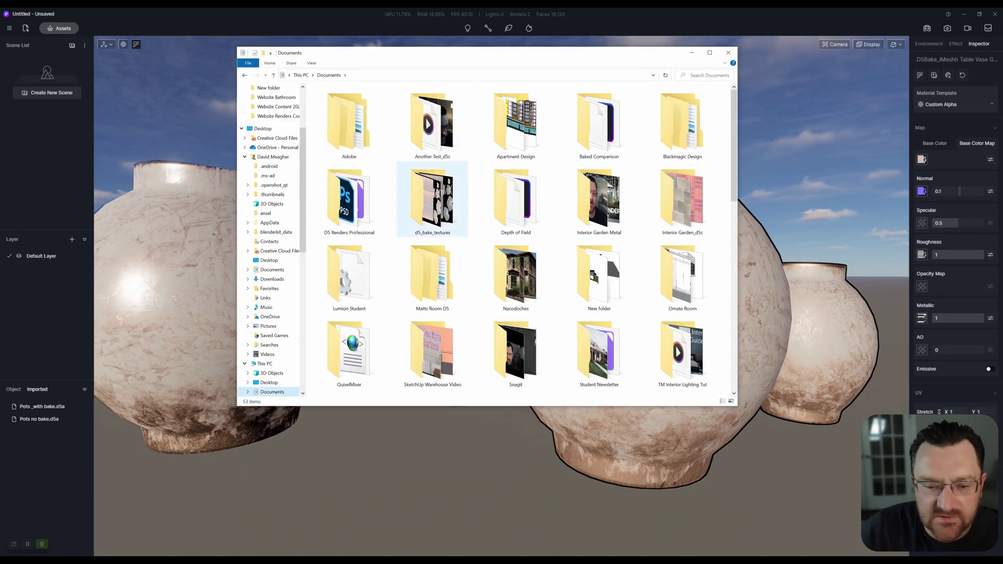
pyautogui.doubleClick(434, 204)
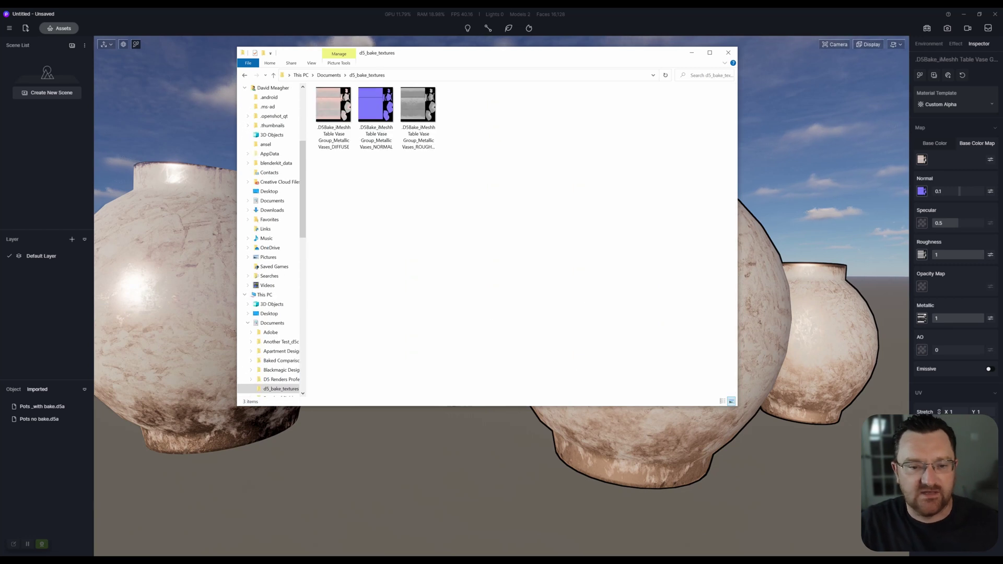
pyautogui.rightClick(340, 100)
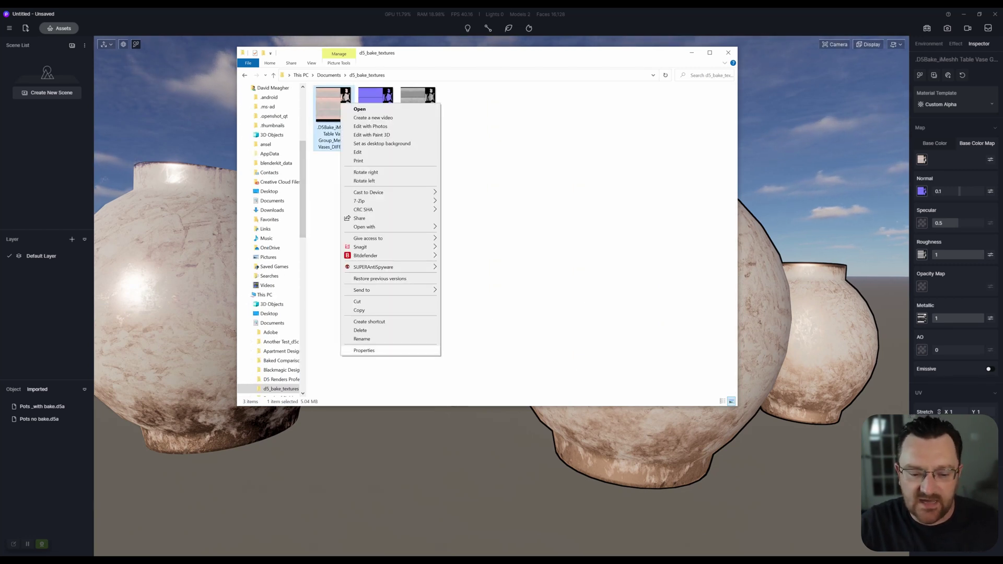
pyautogui.click(365, 350)
pyautogui.click(394, 122)
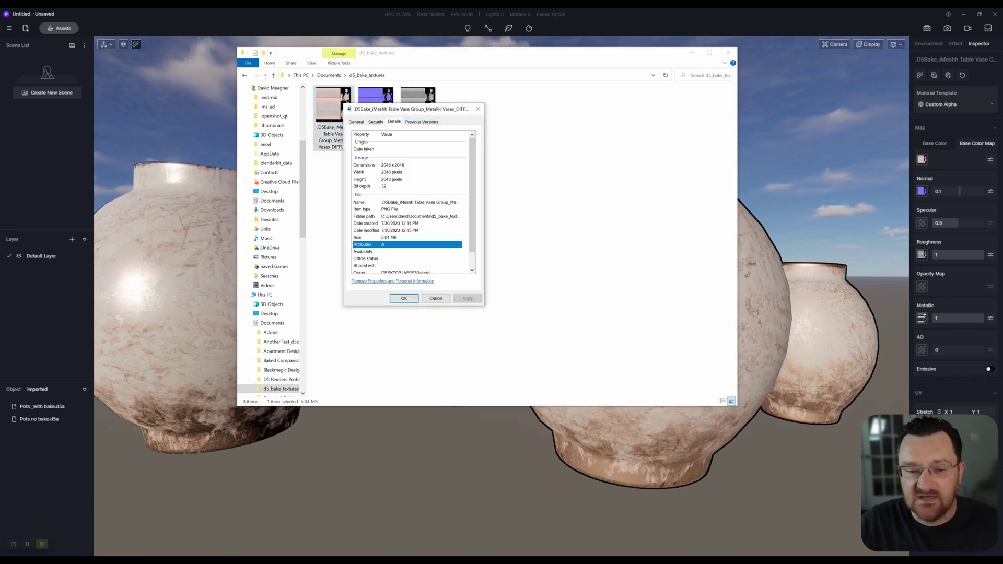
pyautogui.click(478, 109)
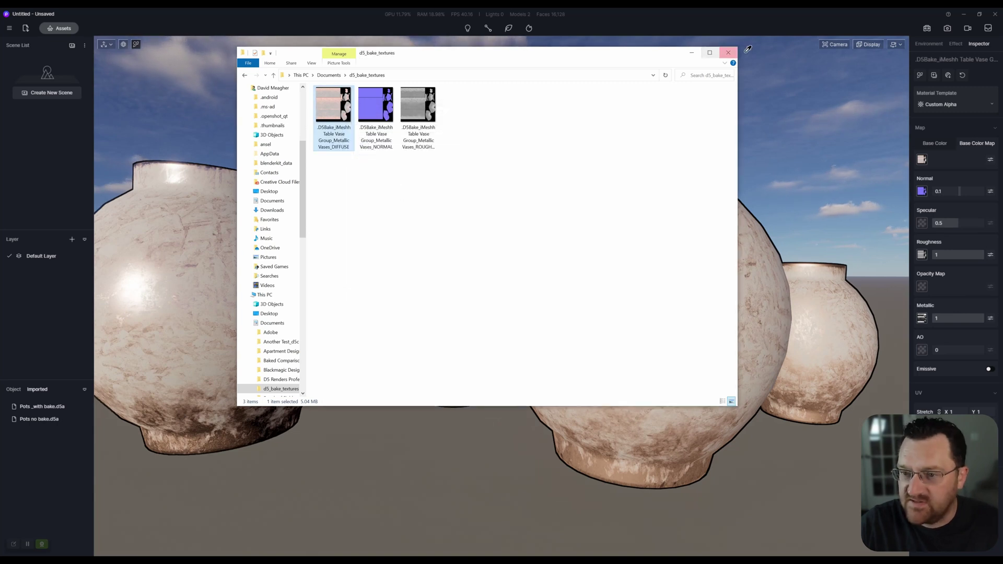
pyautogui.click(677, 52)
# - Fly around both vase sets again and compare their texture sharpness and reflections side by side
pyautogui.moveTo(632, 308); pyautogui.dragTo(512, 313, button='middle')
pyautogui.scroll(2, 439, 324)
pyautogui.scroll(-4, 512, 313)
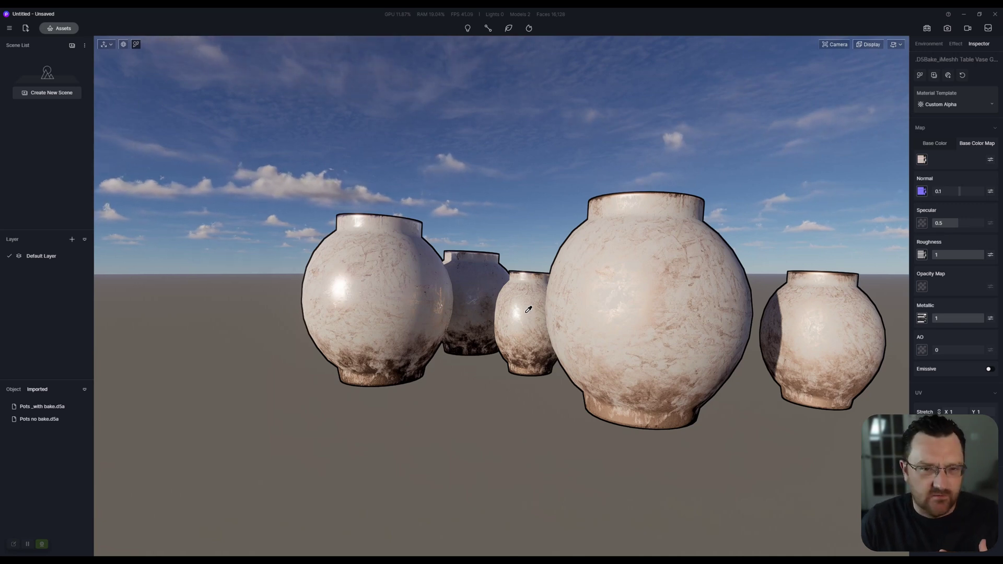
pyautogui.press('w')
pyautogui.press('a')
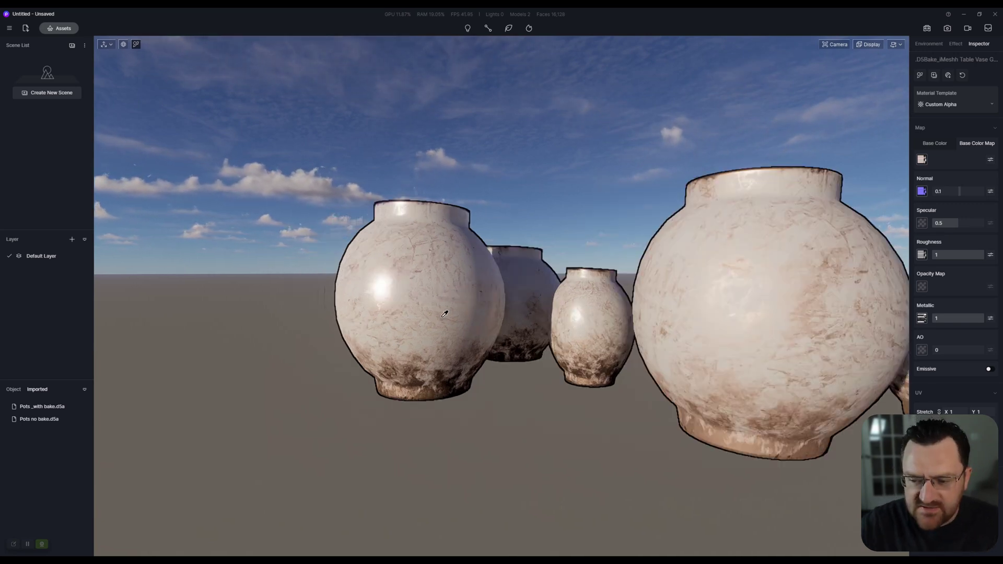
pyautogui.moveTo(444, 313); pyautogui.dragTo(667, 298, button='right')
pyautogui.press('a')
pyautogui.press('s')
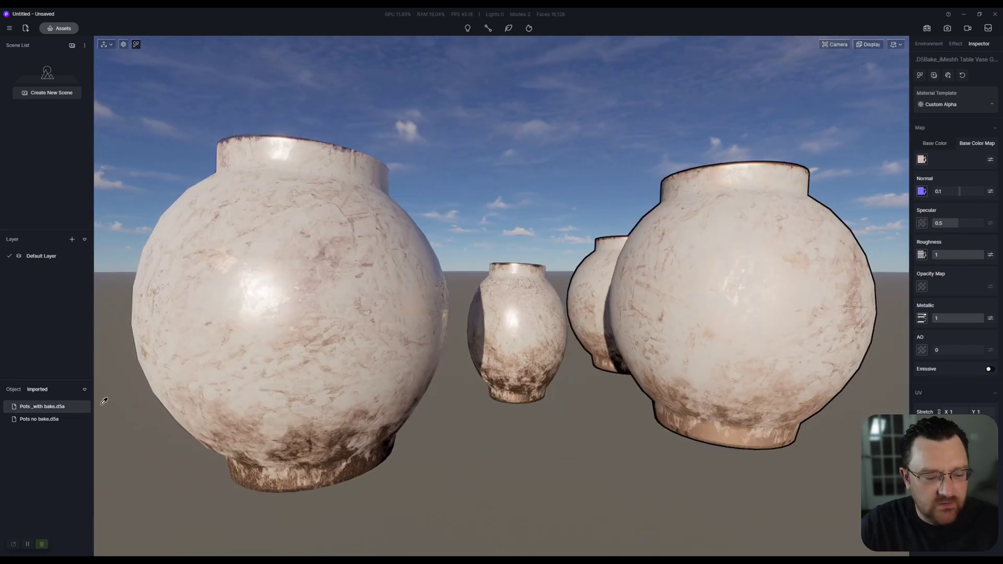
pyautogui.press('d')
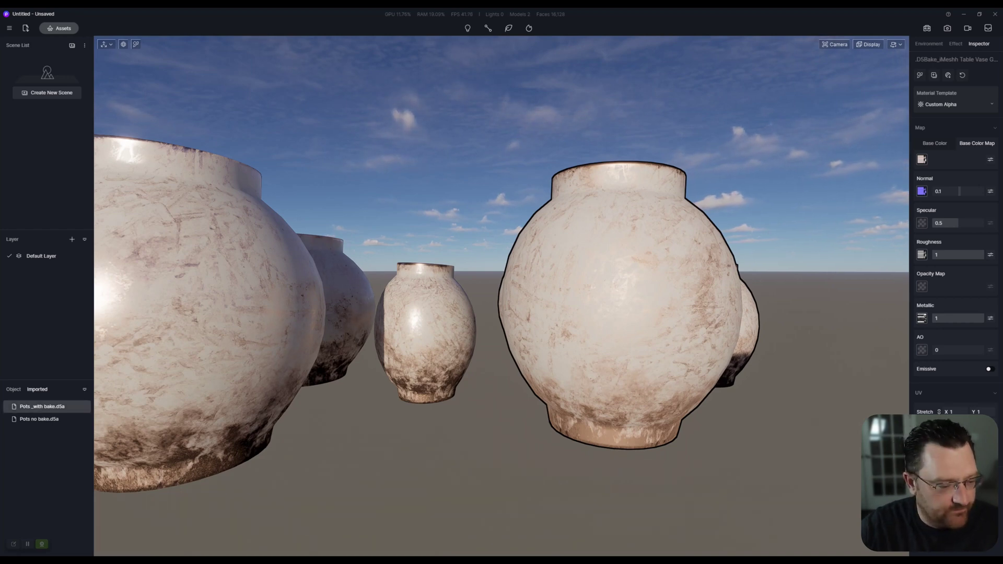
# - Remove Pots _with bake.d5a from the imported resources and delete the baked vases from the scene
pyautogui.rightClick(47, 406)
pyautogui.click(60, 428)
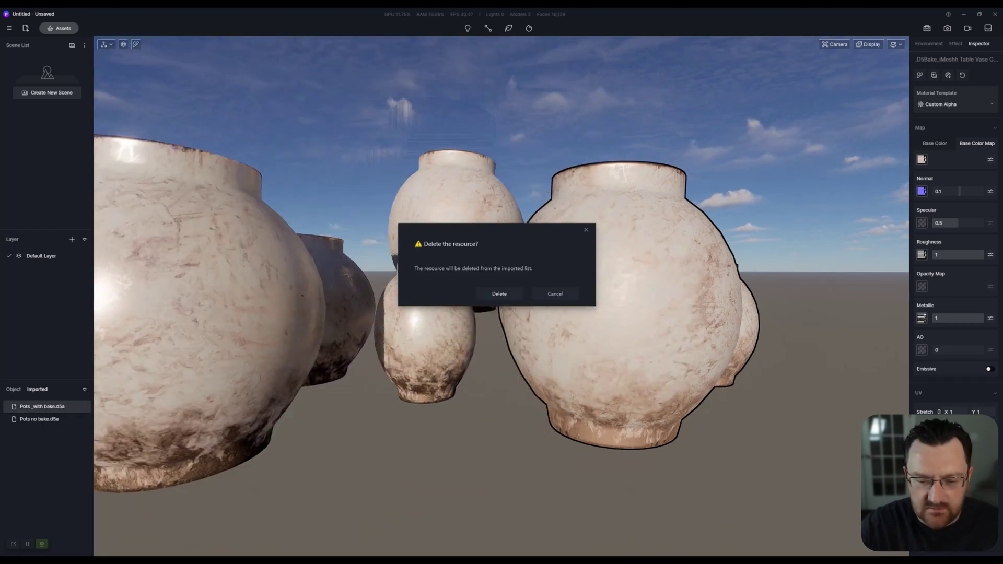
pyautogui.click(499, 294)
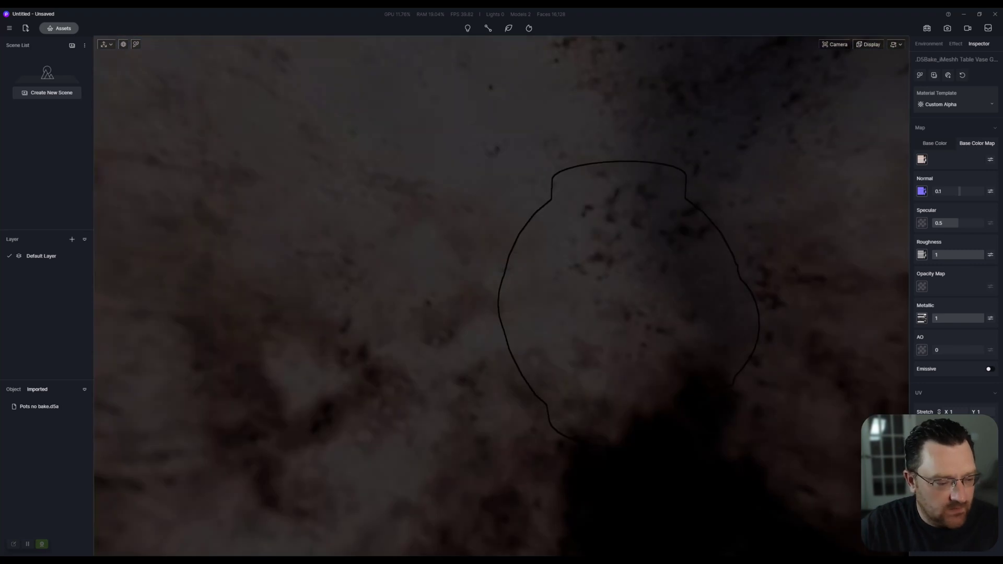
pyautogui.press('s')
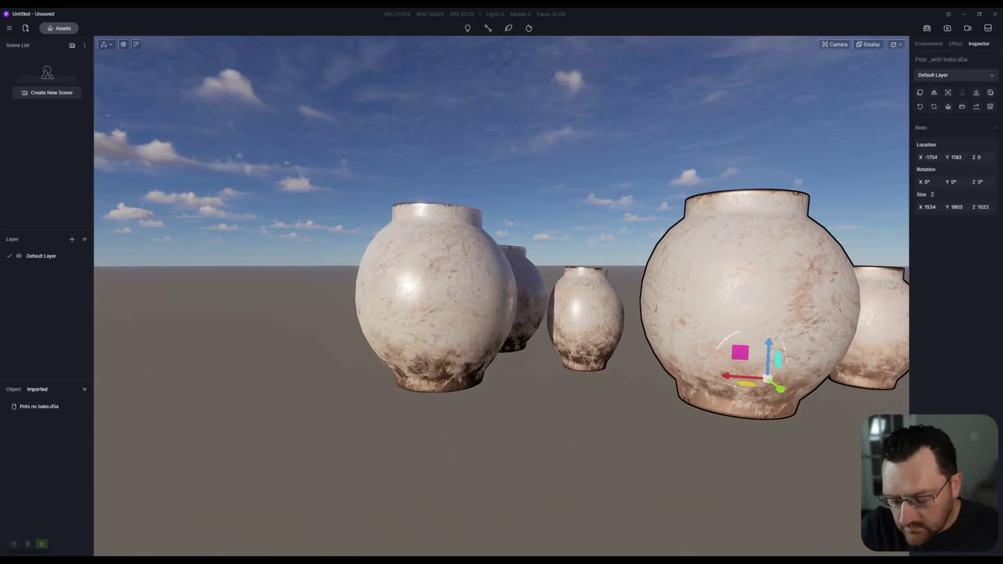
pyautogui.press('Delete')
# - Add the Pots no bake.d5a model from the scene's object list to the local asset library
pyautogui.press('w')
pyautogui.press('w')
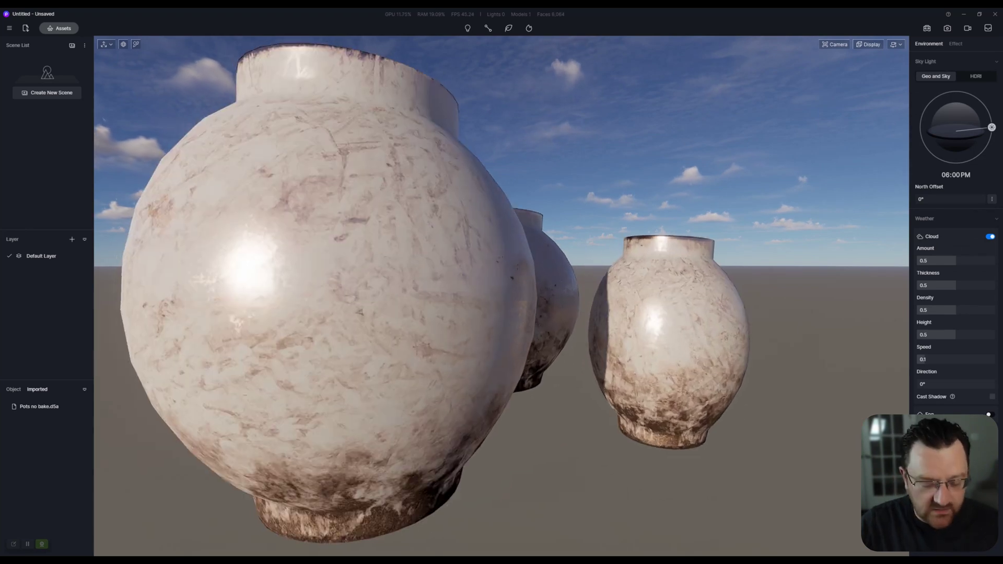
pyautogui.press('s')
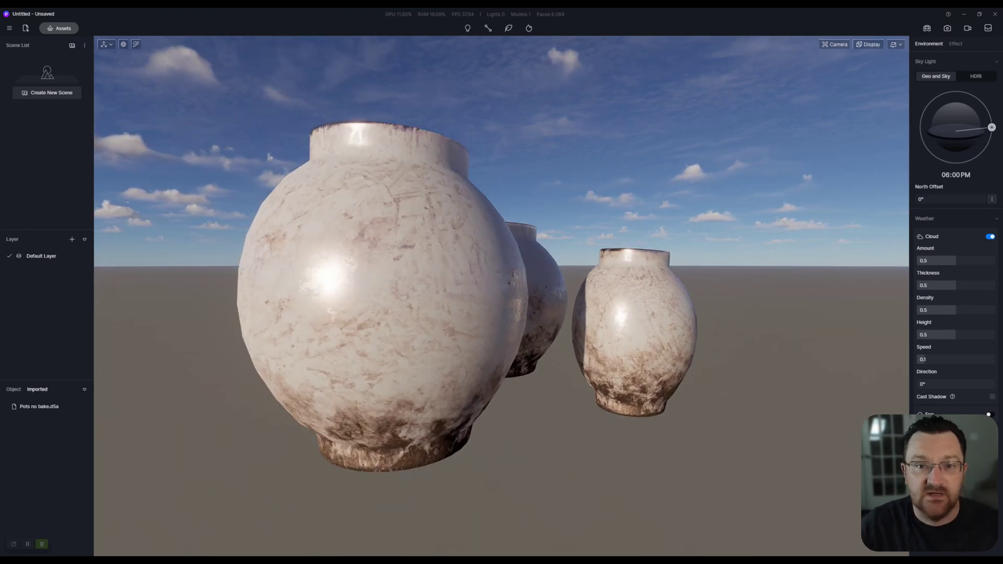
pyautogui.rightClick(31, 406)
pyautogui.click(27, 406)
pyautogui.click(13, 390)
pyautogui.click(43, 421)
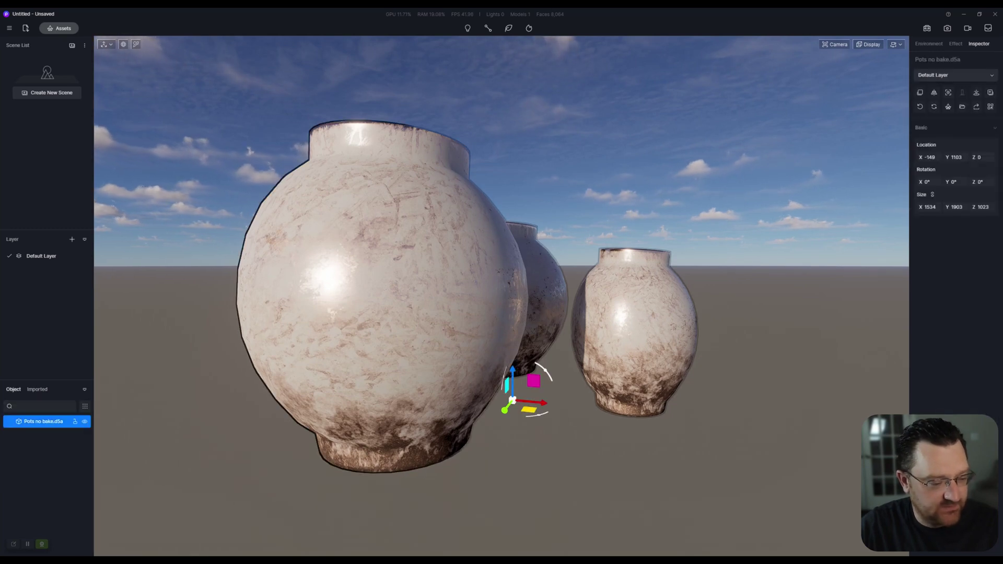
pyautogui.rightClick(43, 421)
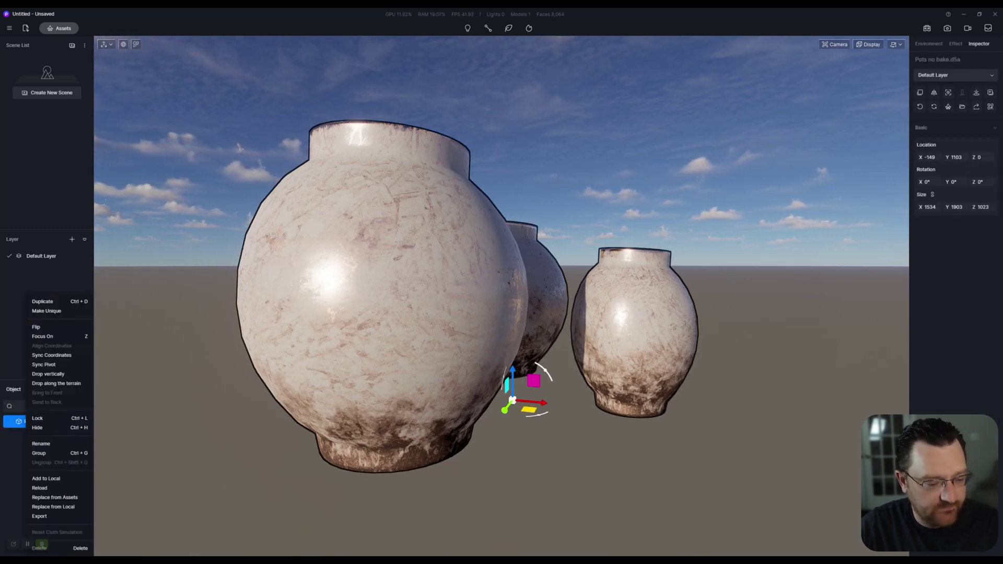
pyautogui.click(46, 478)
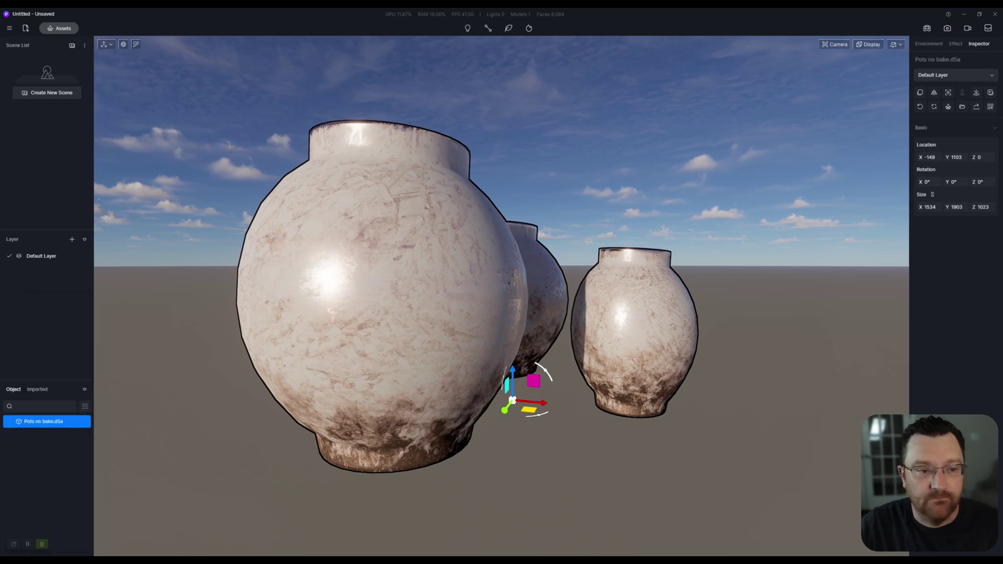
# - Check the model entries in the local asset library, including in the enlarged window, and close the library
pyautogui.press('d')
pyautogui.press('s')
pyautogui.press('d')
pyautogui.press('a')
pyautogui.press('d')
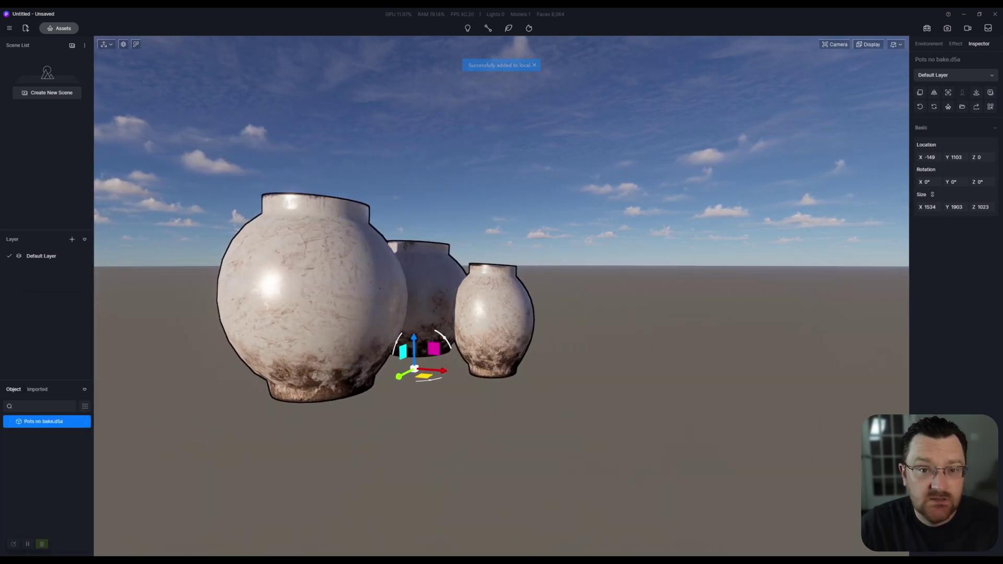
pyautogui.press('w')
pyautogui.press('a')
pyautogui.click(59, 28)
pyautogui.click(58, 33)
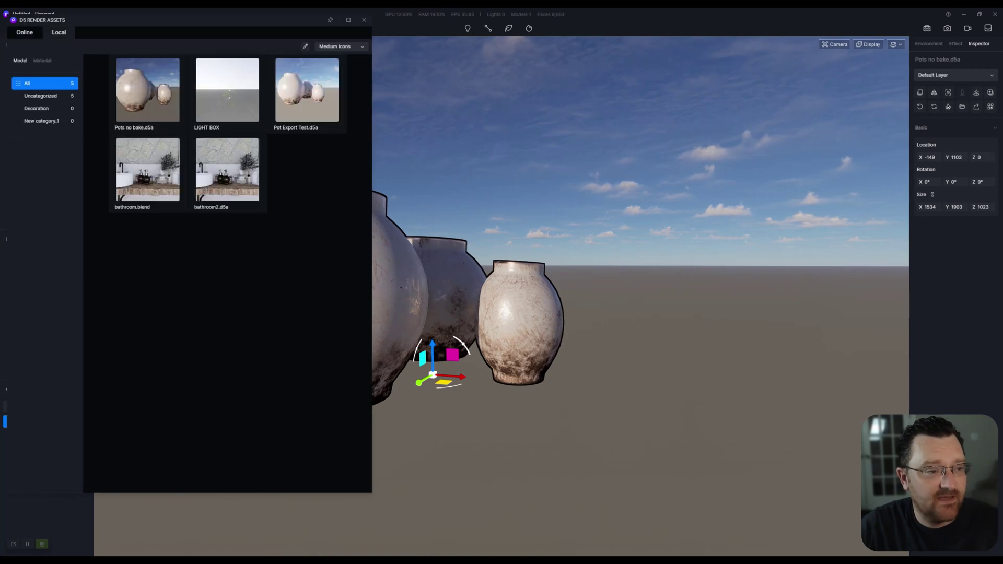
pyautogui.moveTo(523, 272); pyautogui.dragTo(578, 271, button='right')
pyautogui.press('s')
pyautogui.press('a')
pyautogui.press('w')
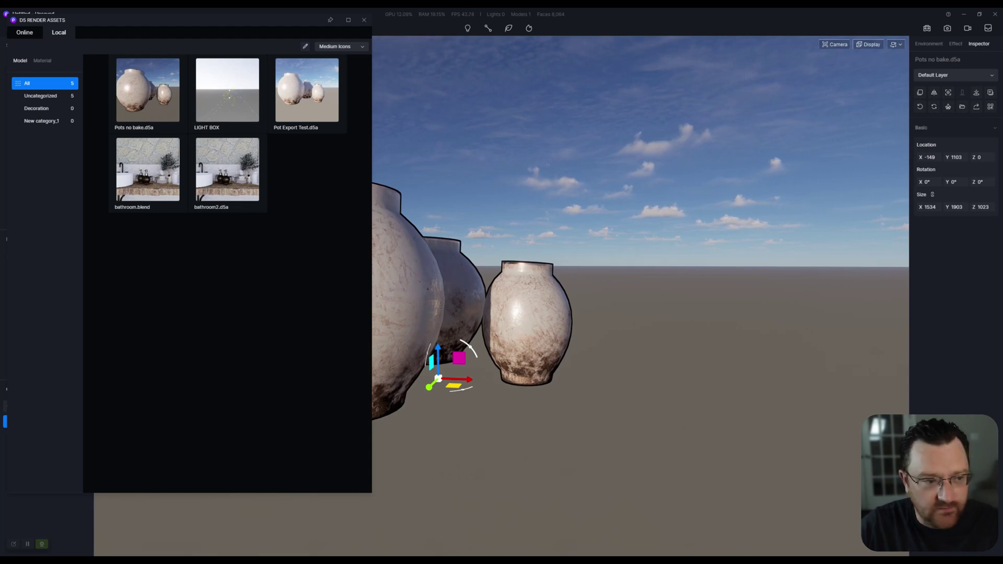
pyautogui.click(348, 20)
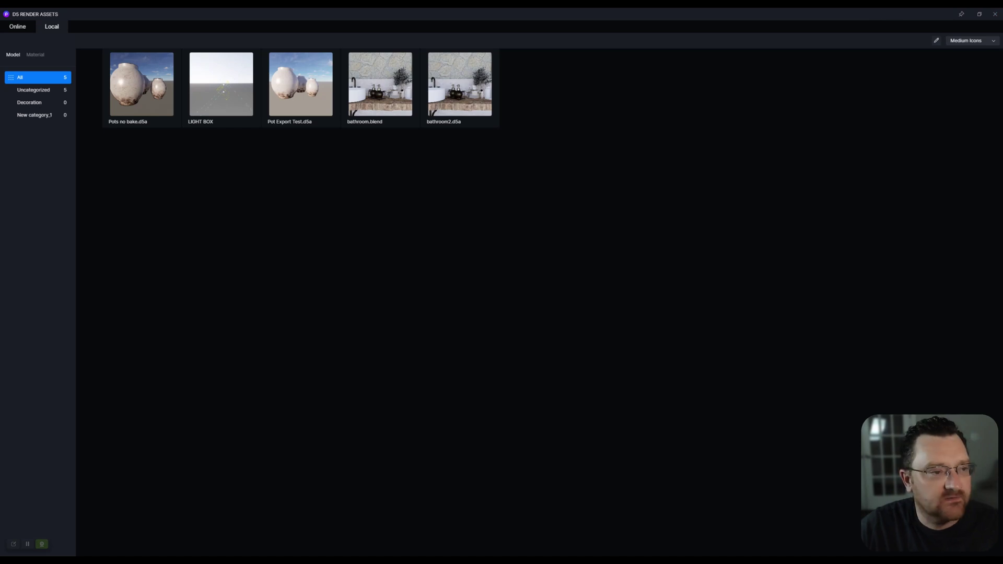
pyautogui.click(994, 14)
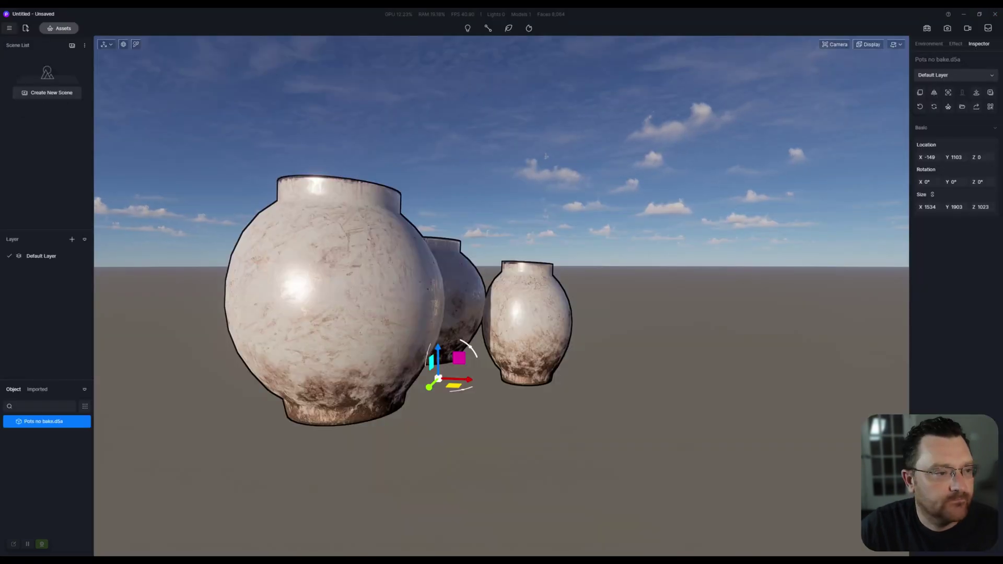
# - Start a new empty scene in D5 Render
pyautogui.click(10, 28)
pyautogui.moveTo(21, 45)
pyautogui.click(114, 47)
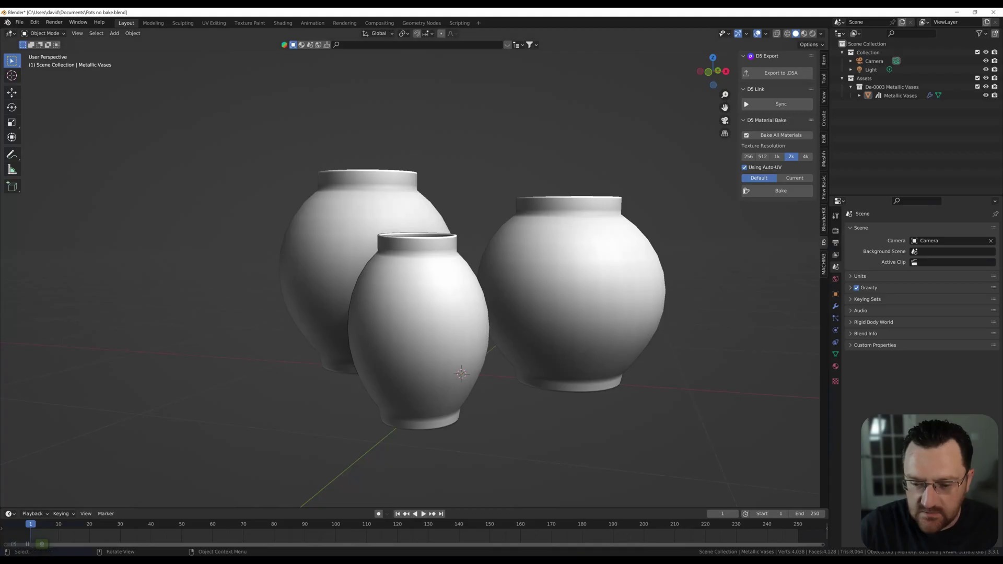
# - Switch to Blender, delete the metallic vases and browse the iMeshh Decorations assets for another model
pyautogui.click(424, 319)
pyautogui.press('Delete')
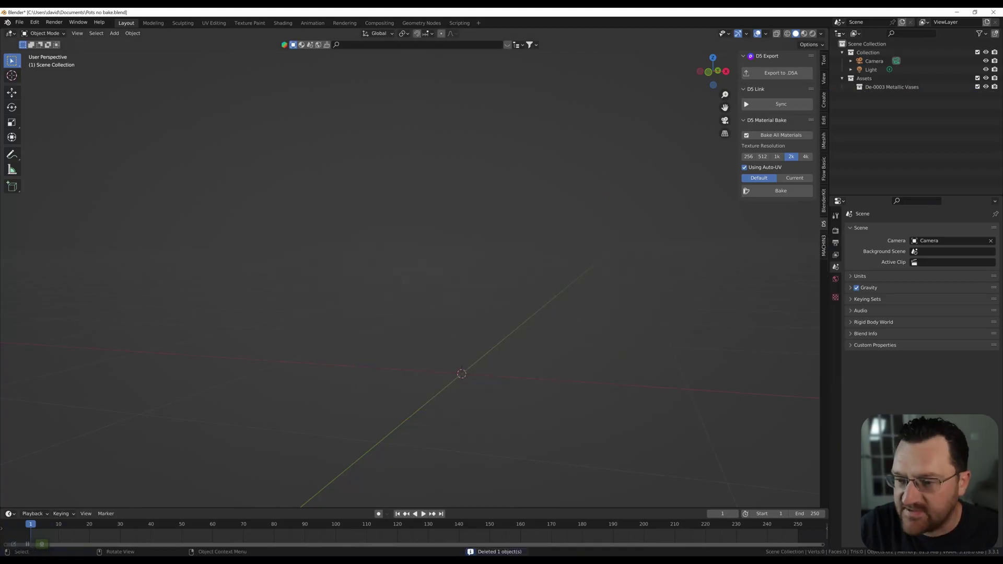
pyautogui.click(824, 141)
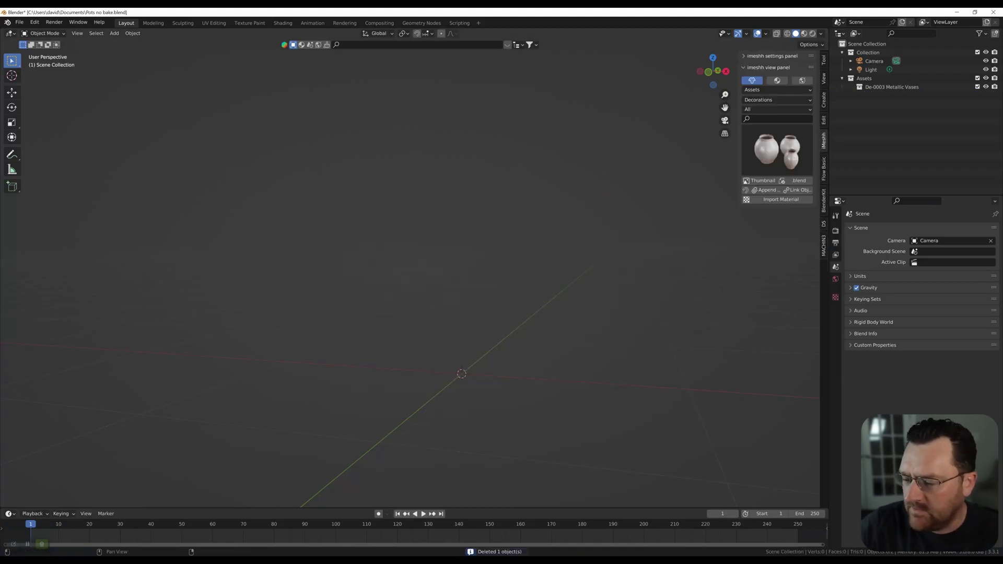
pyautogui.click(777, 150)
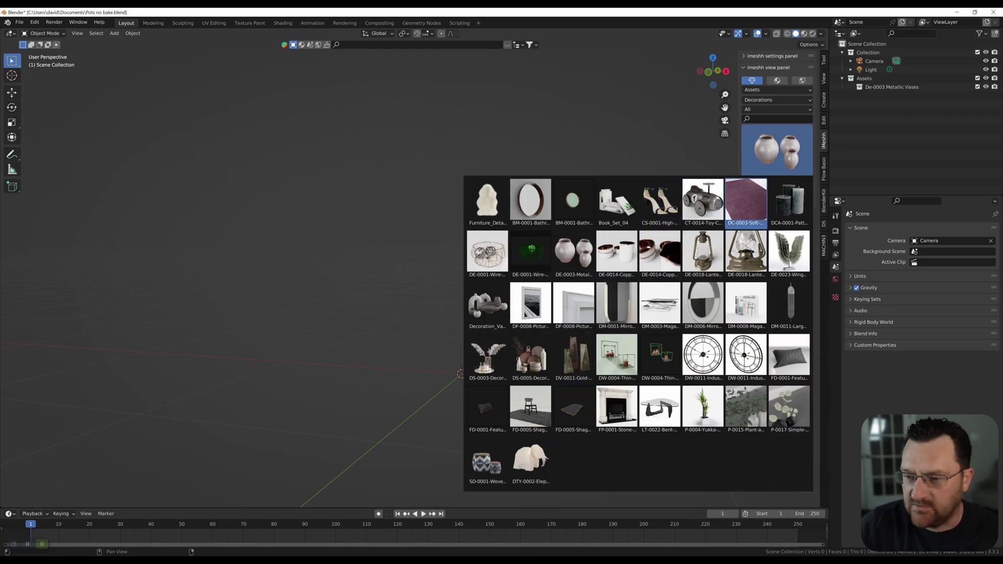
pyautogui.click(763, 100)
pyautogui.click(776, 150)
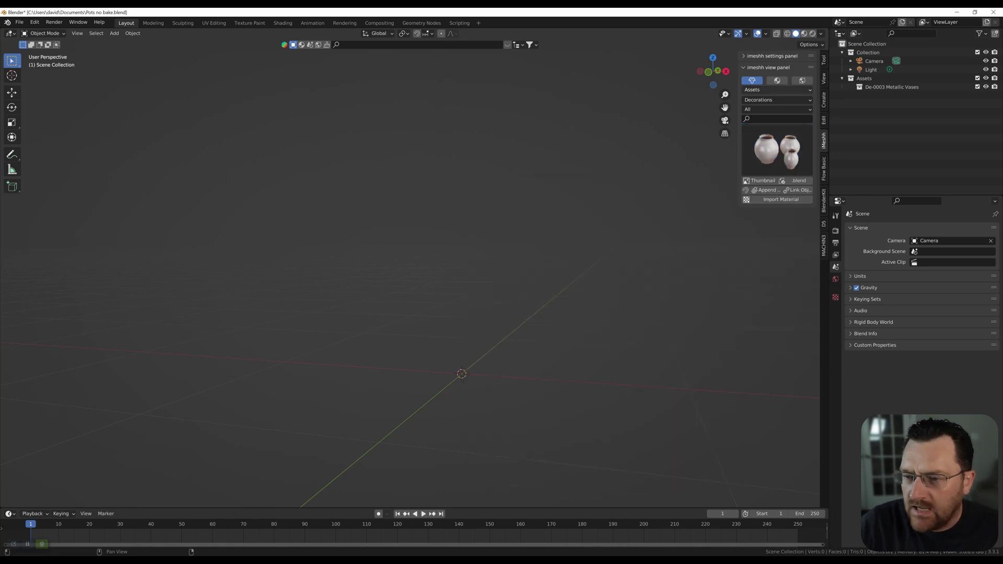
# - Append the Ba-0001 Frosted Glass Set from the iMeshh Bathroom category, scale it up and deselect it
pyautogui.click(777, 100)
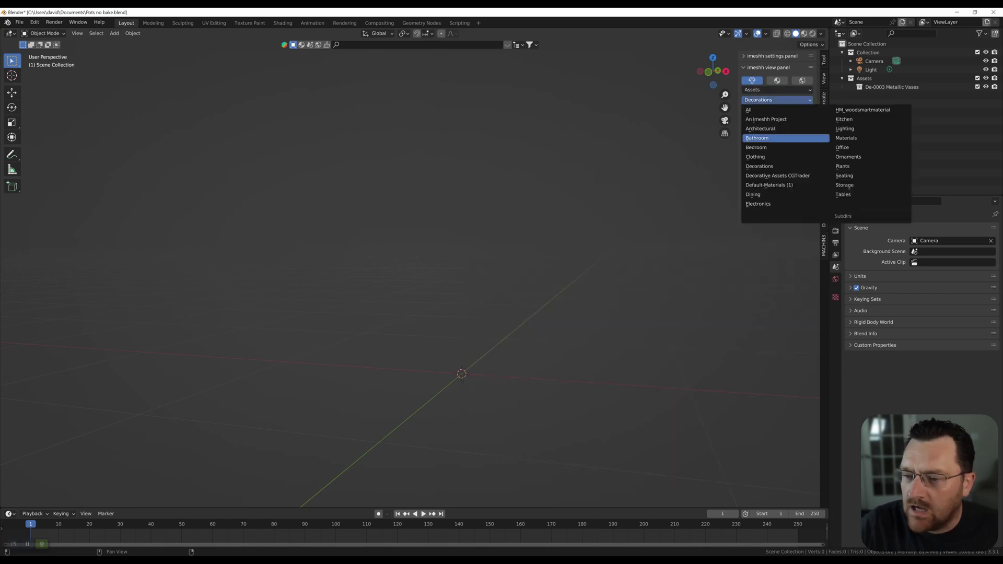
pyautogui.click(757, 138)
pyautogui.click(776, 150)
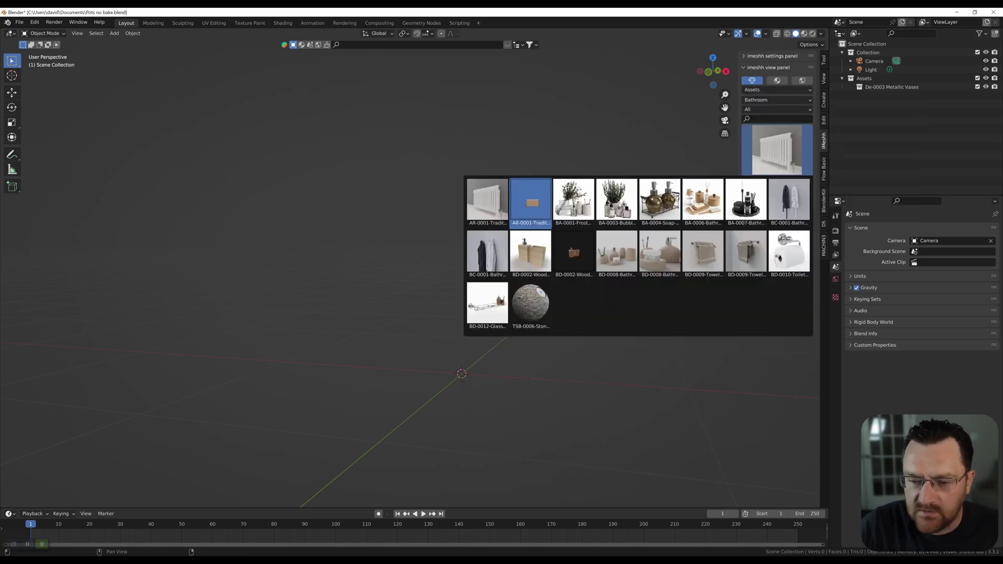
pyautogui.click(573, 199)
pyautogui.click(765, 190)
pyautogui.press('s')
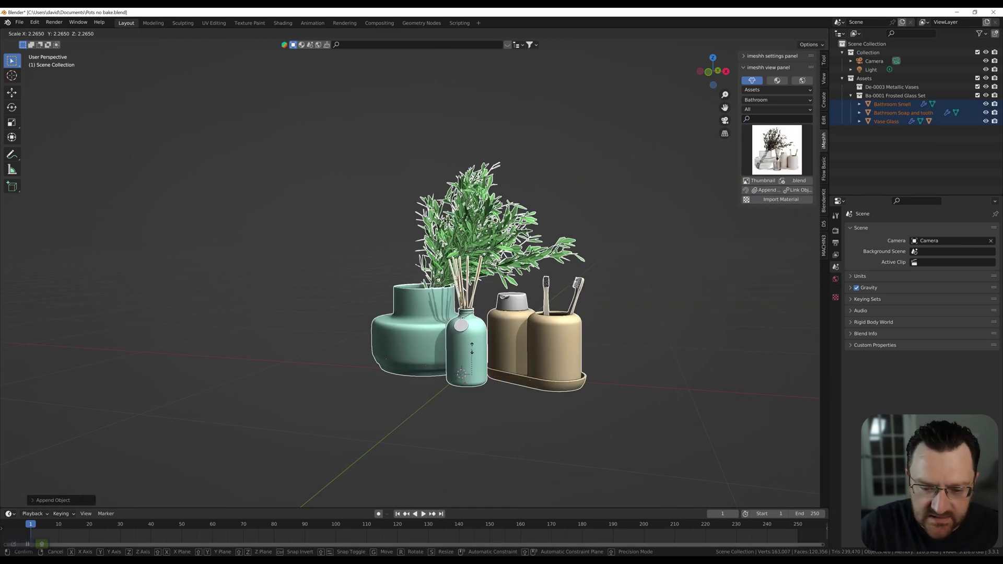
pyautogui.click(481, 333)
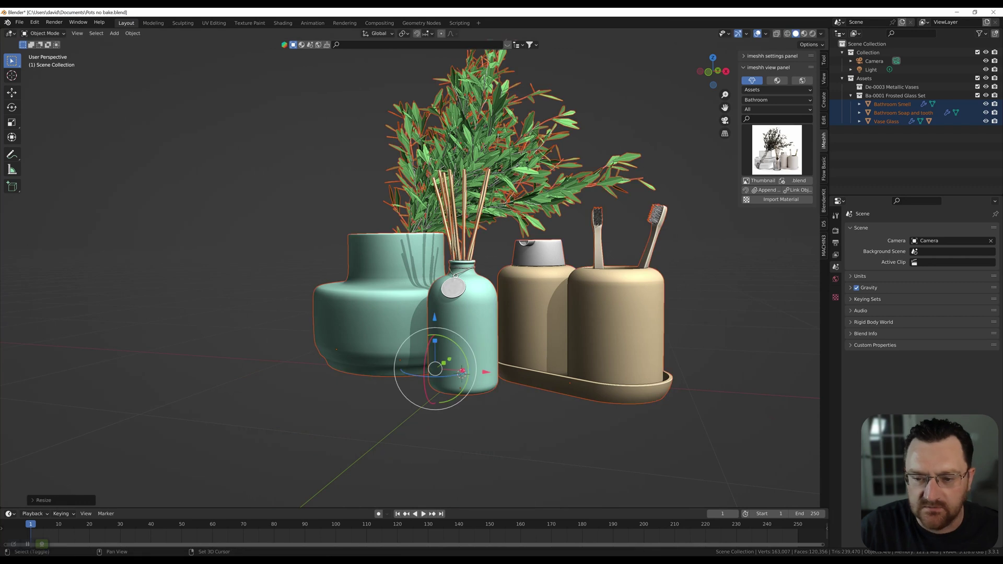
pyautogui.keyDown('shift'); pyautogui.moveTo(481, 333); pyautogui.dragTo(475, 375, button='middle'); pyautogui.keyUp('shift')
pyautogui.moveTo(455, 412); pyautogui.dragTo(377, 415, button='middle')
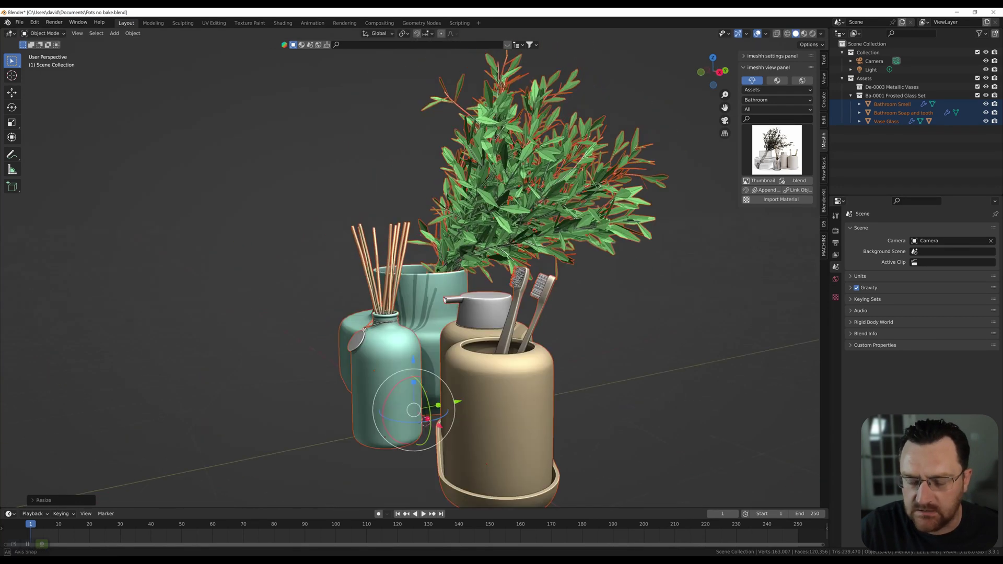
pyautogui.moveTo(418, 261); pyautogui.dragTo(397, 261, button='middle')
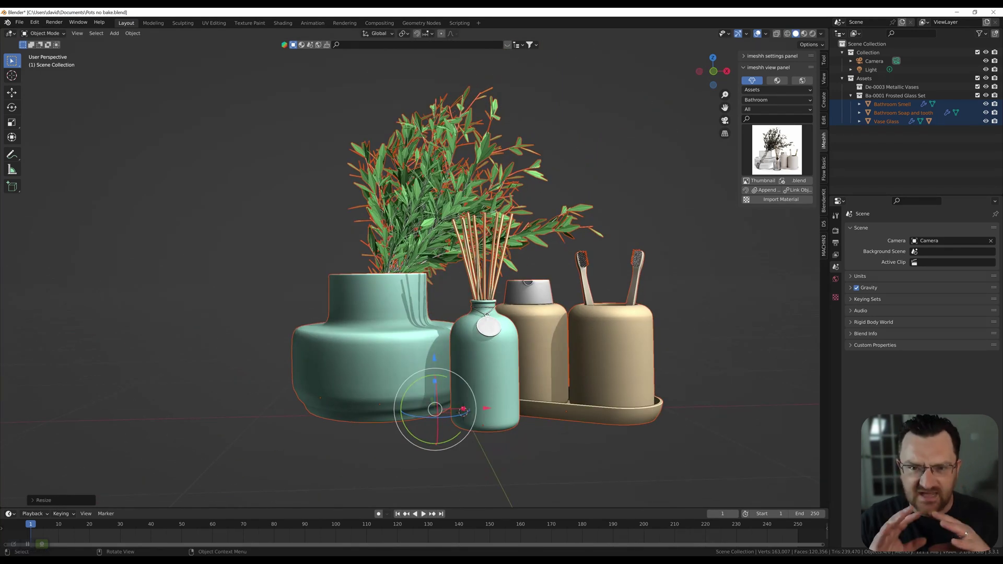
pyautogui.click(652, 178)
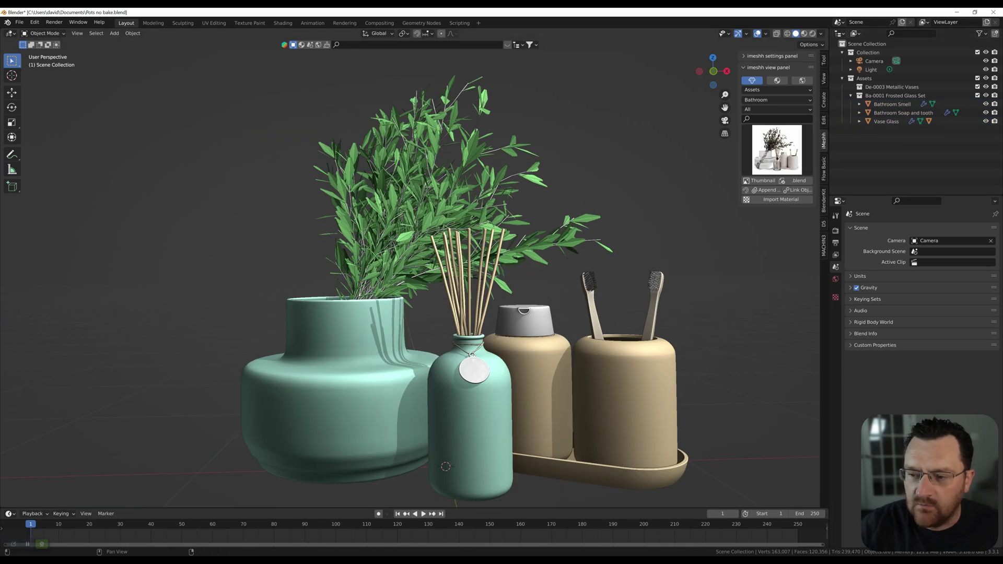
# - Export the glass set to the Documents folder as a D5A file named Water Pot
pyautogui.click(824, 120)
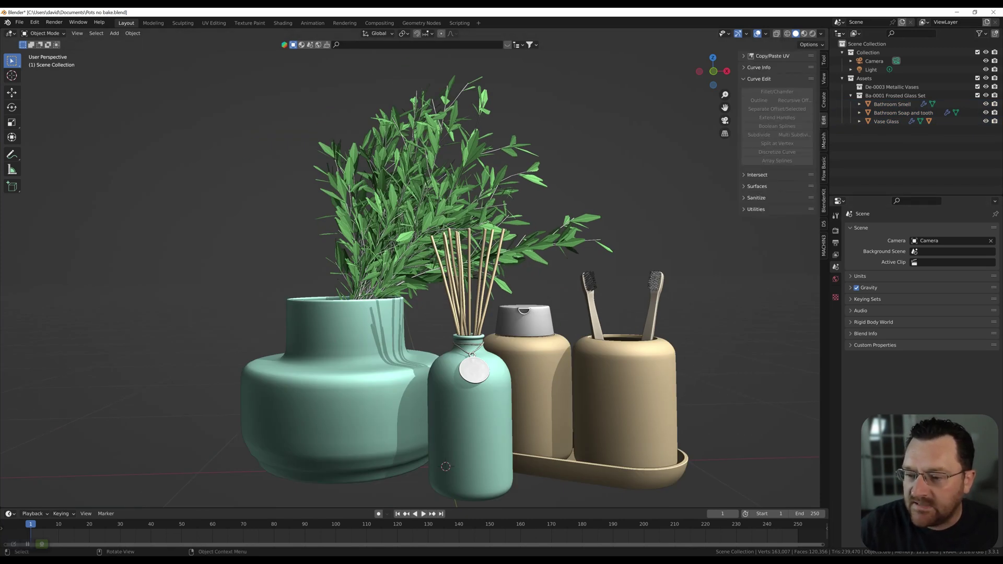
pyautogui.click(824, 224)
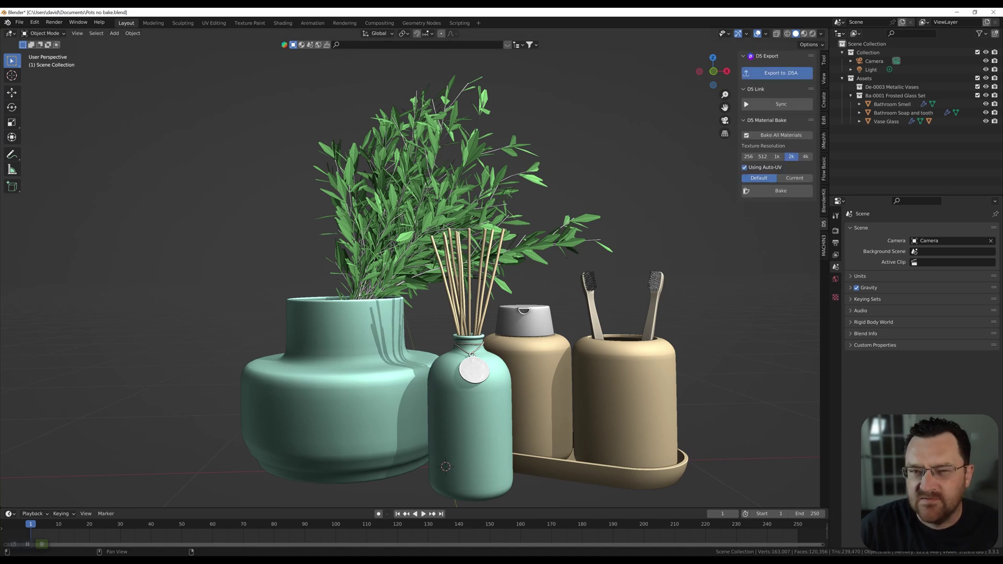
pyautogui.click(781, 73)
pyautogui.scroll(-2, 501, 285)
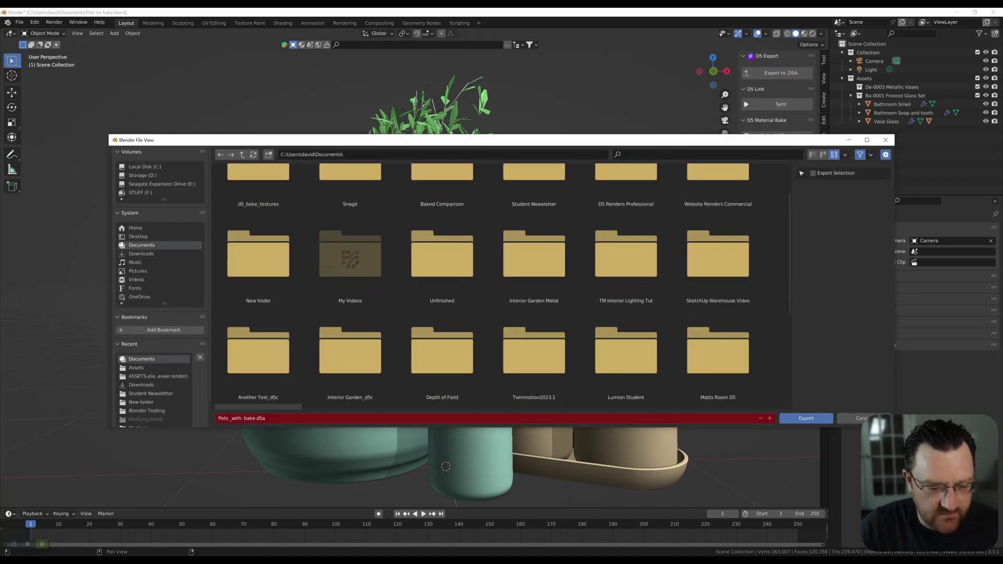
pyautogui.write('Water Pot')
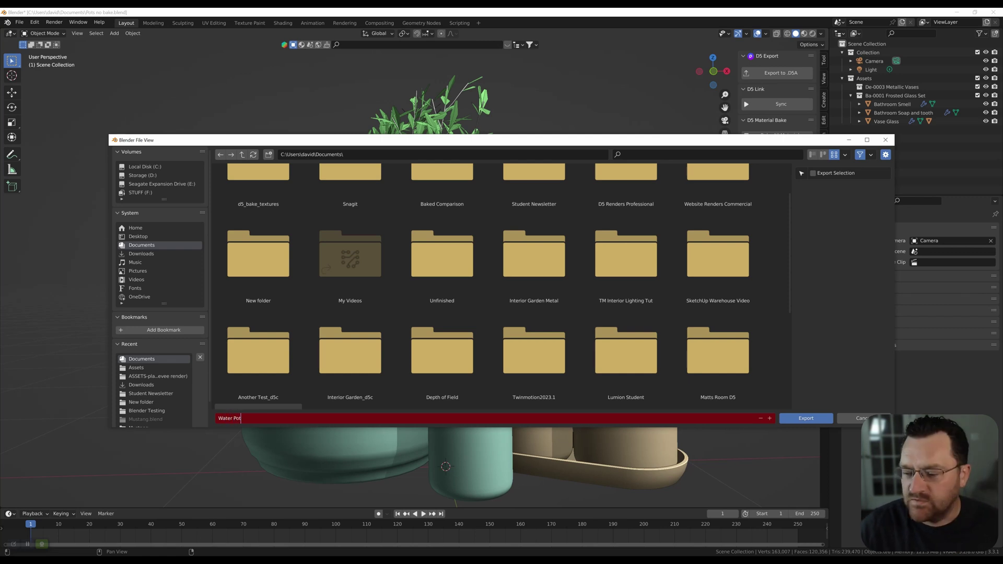
pyautogui.click(806, 418)
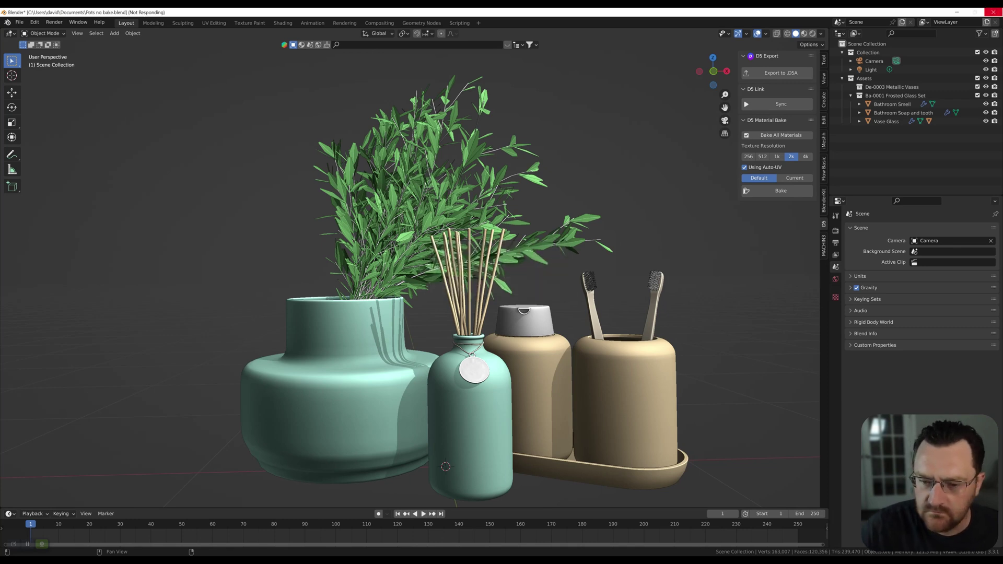
pyautogui.click(550, 285)
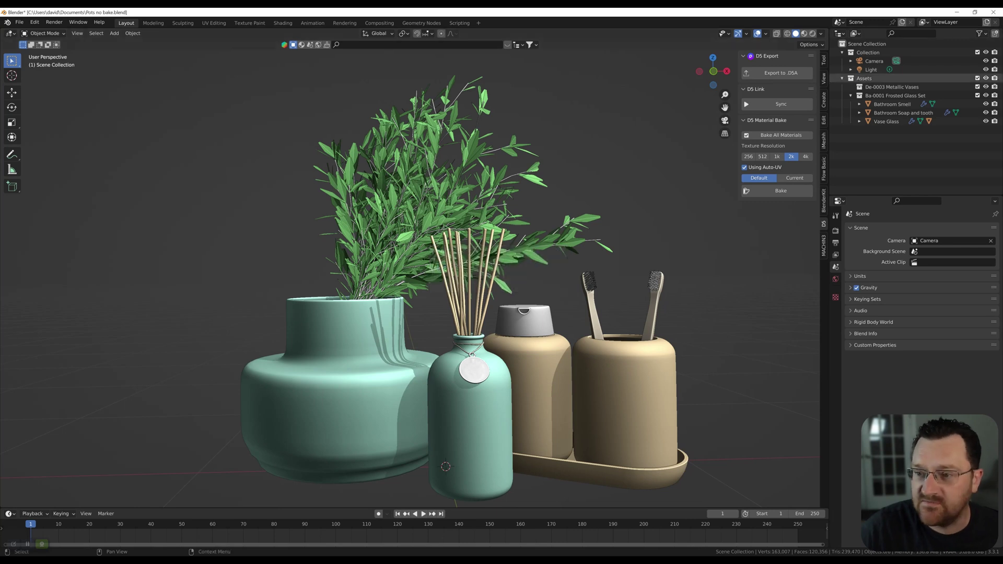
# - Preview the glass set in rendered shading, return to solid shading and switch to D5 Render
pyautogui.click(812, 33)
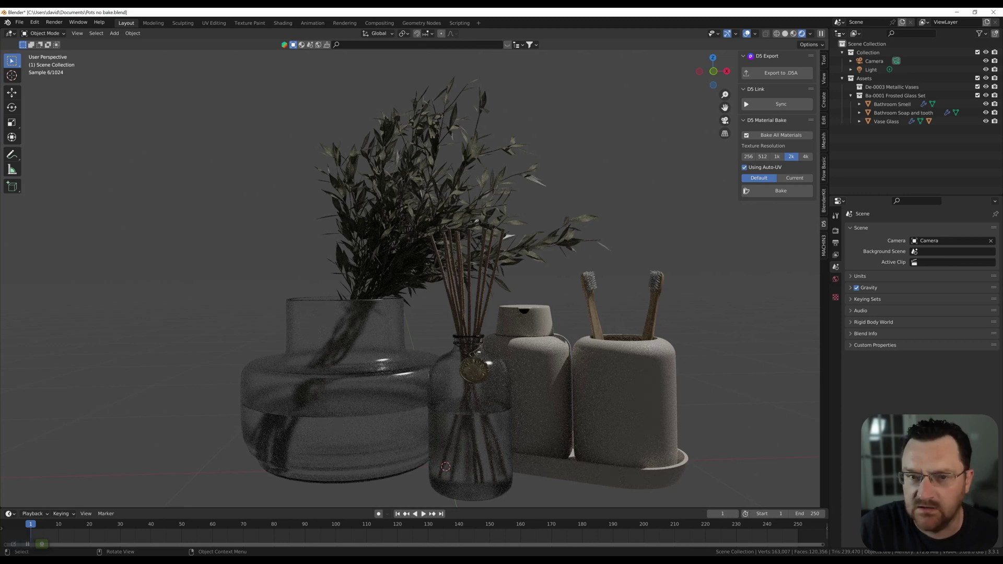
pyautogui.click(785, 34)
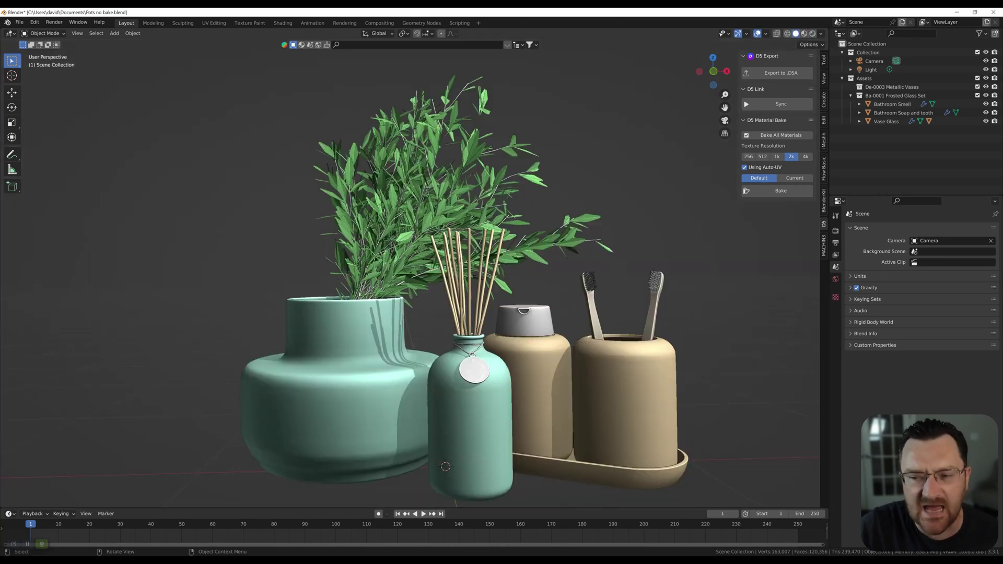
pyautogui.hotkey('alt', 'Tab')
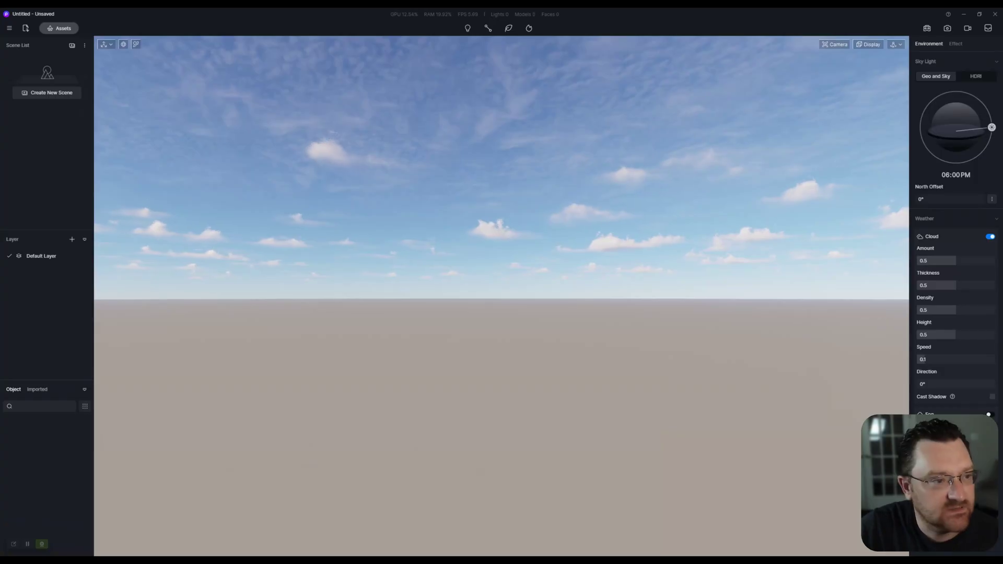
# - Import Water Pot.d5a from Documents, place it on the ground of the empty scene and deselect it
pyautogui.click(25, 28)
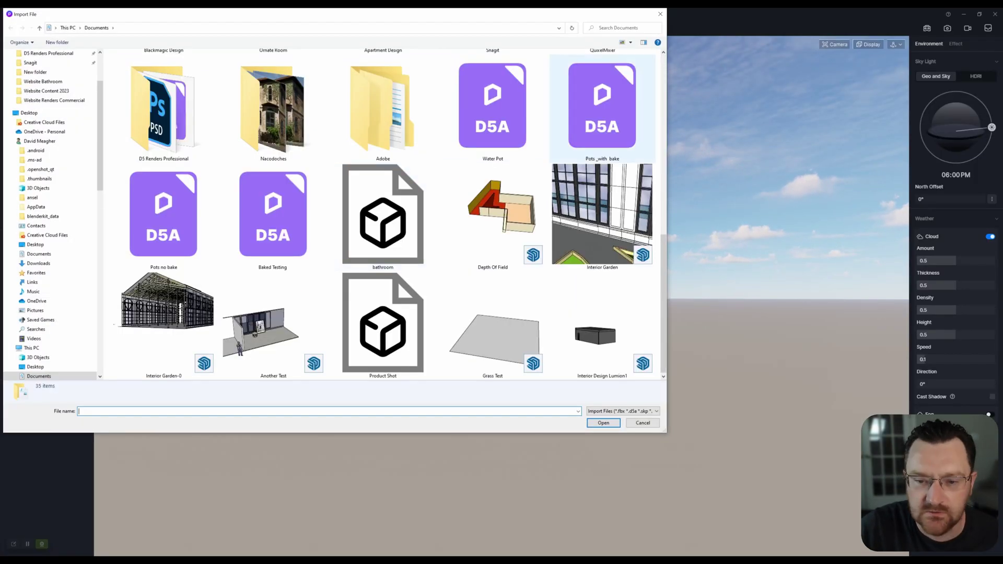
pyautogui.doubleClick(492, 110)
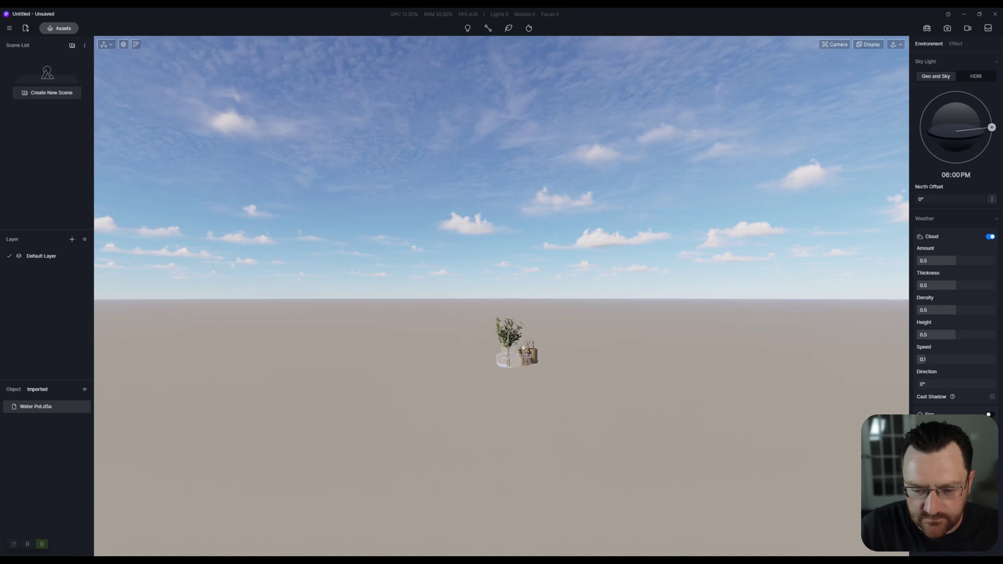
pyautogui.scroll(2, 514, 334)
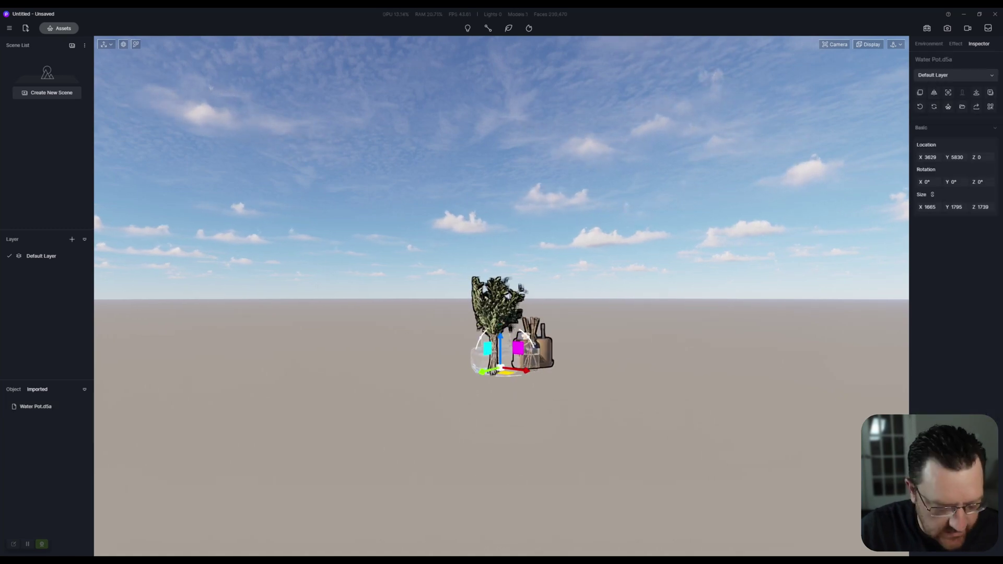
pyautogui.press('space')
pyautogui.press('Escape')
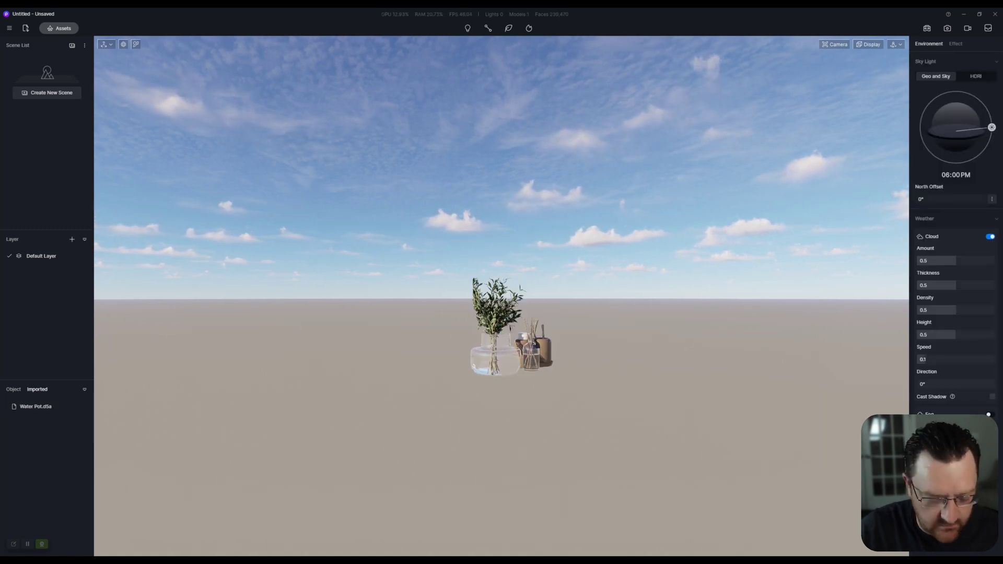
# - Scale the imported Water Pot model up uniformly to a size of about 6334 × 6829 × 6617
pyautogui.click(496, 319)
pyautogui.press('space')
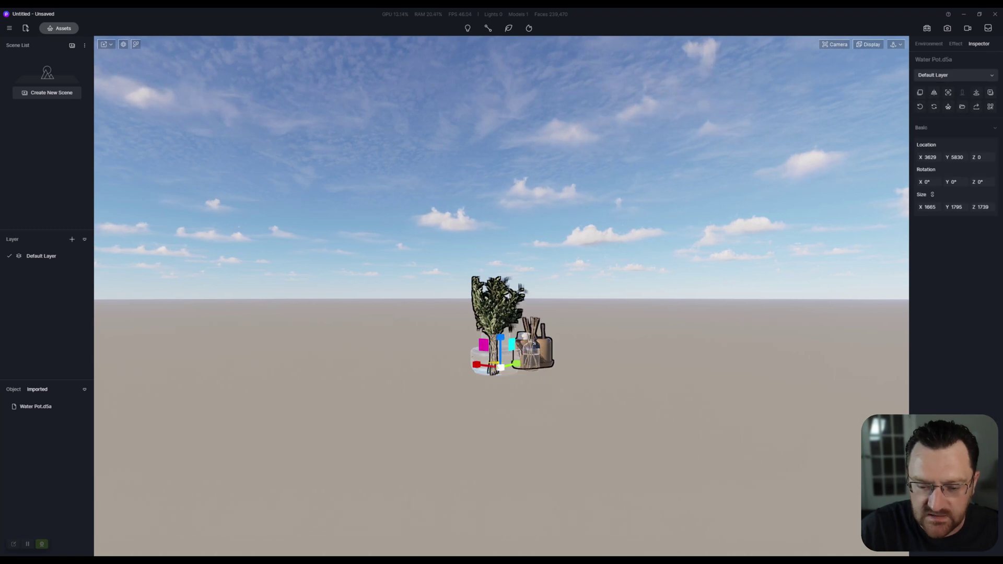
pyautogui.moveTo(500, 338); pyautogui.dragTo(501, 253)
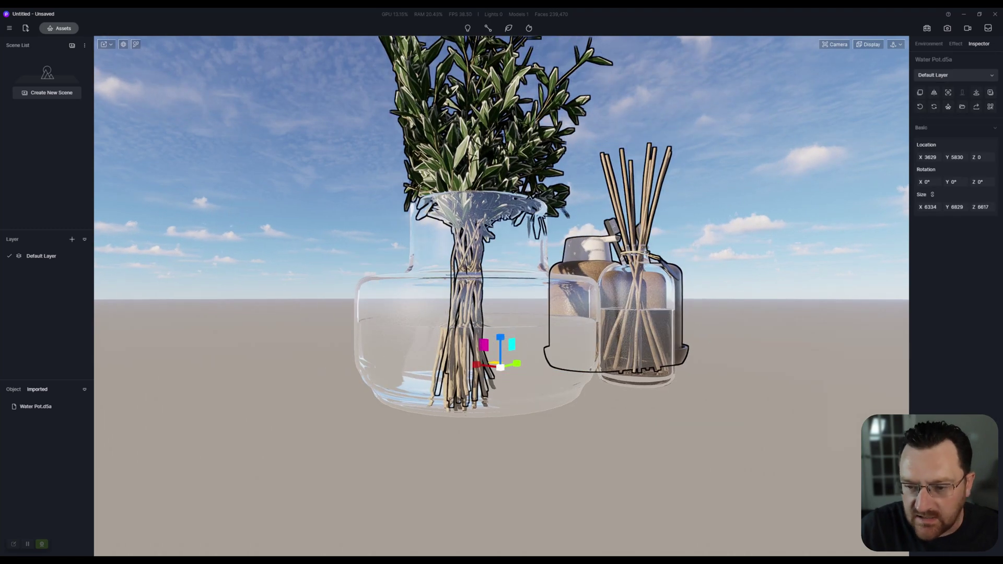
# - Examine the reed diffuser bottle, its metal tag and the surrounding glass and stone objects up close
pyautogui.moveTo(653, 250); pyautogui.dragTo(561, 280, button='right')
pyautogui.scroll(3, 562, 279)
pyautogui.scroll(4, 574, 316)
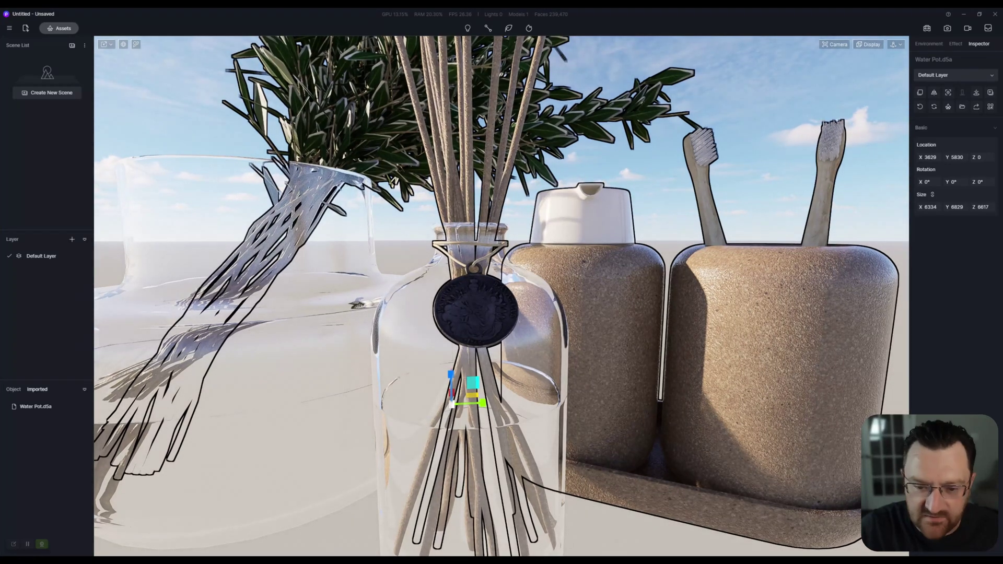
pyautogui.scroll(-5, 502, 293)
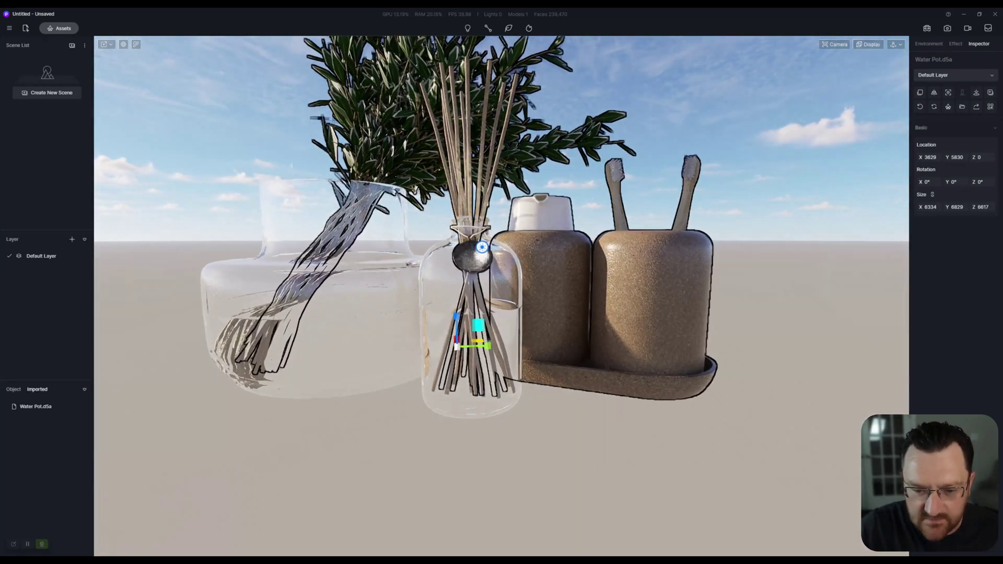
pyautogui.scroll(5, 482, 246)
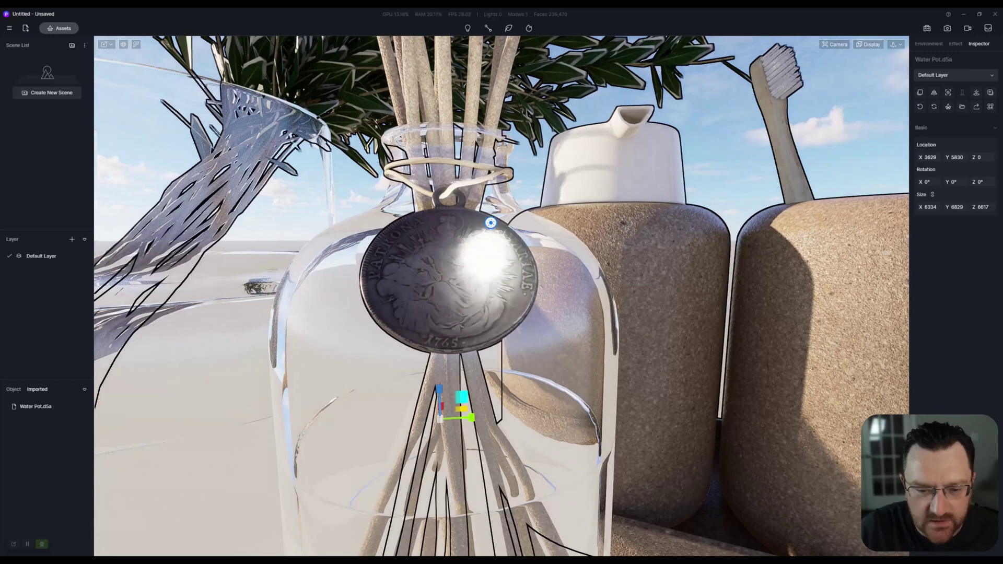
pyautogui.scroll(-1, 408, 251)
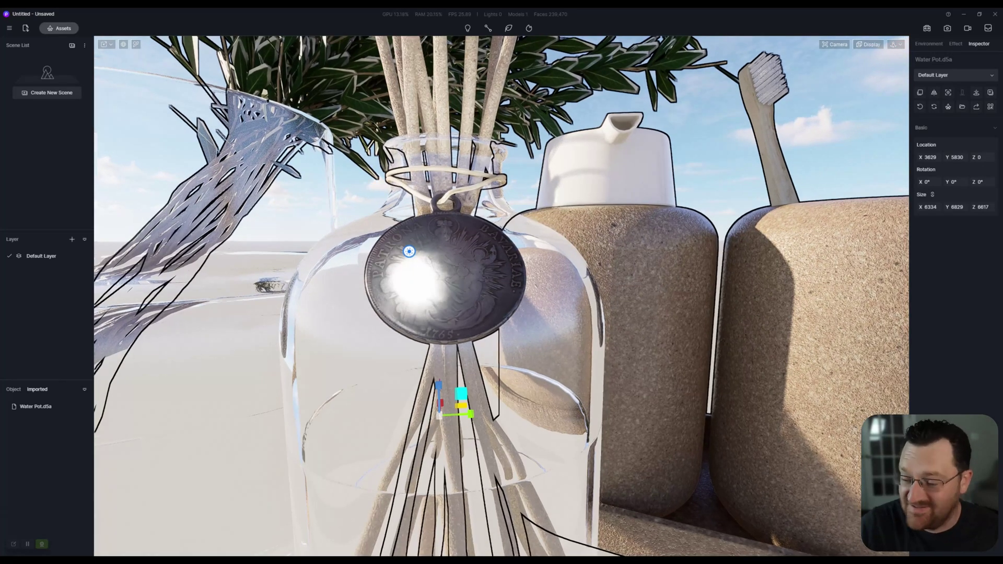
pyautogui.scroll(-5, 409, 251)
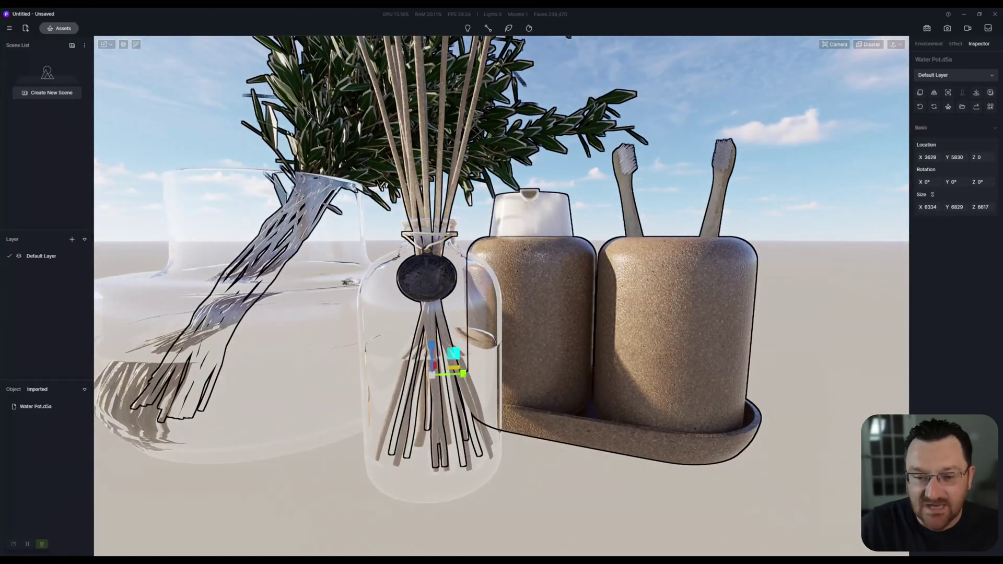
# - Set the viewport navigation to Fly and inspect the stems and water inside the large glass vase
pyautogui.moveTo(417, 261); pyautogui.dragTo(452, 297, button='middle')
pyautogui.click(894, 44)
pyautogui.click(888, 68)
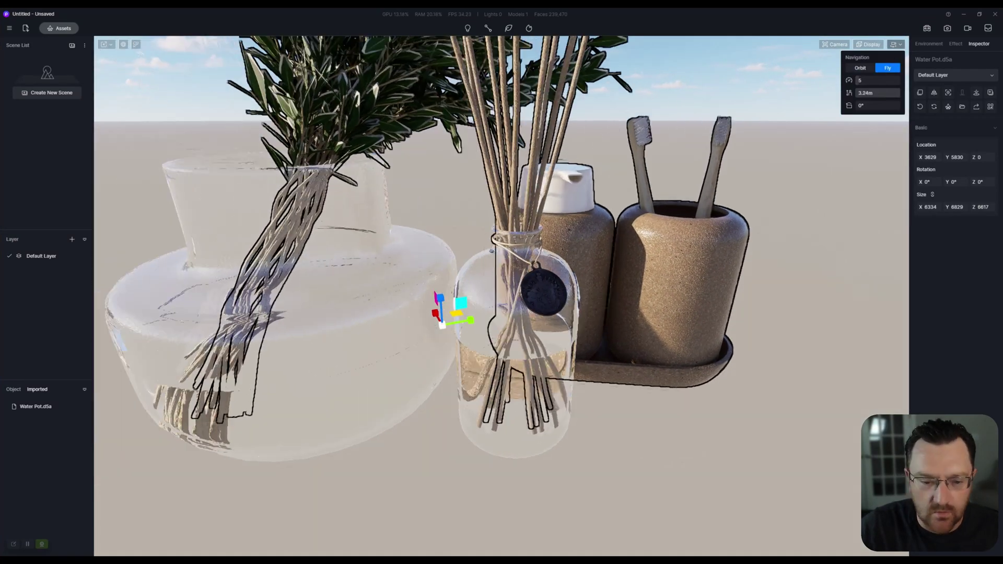
pyautogui.press('s')
pyautogui.press('w')
pyautogui.moveTo(502, 295); pyautogui.dragTo(423, 241, button='right')
pyautogui.press('s')
pyautogui.press('w')
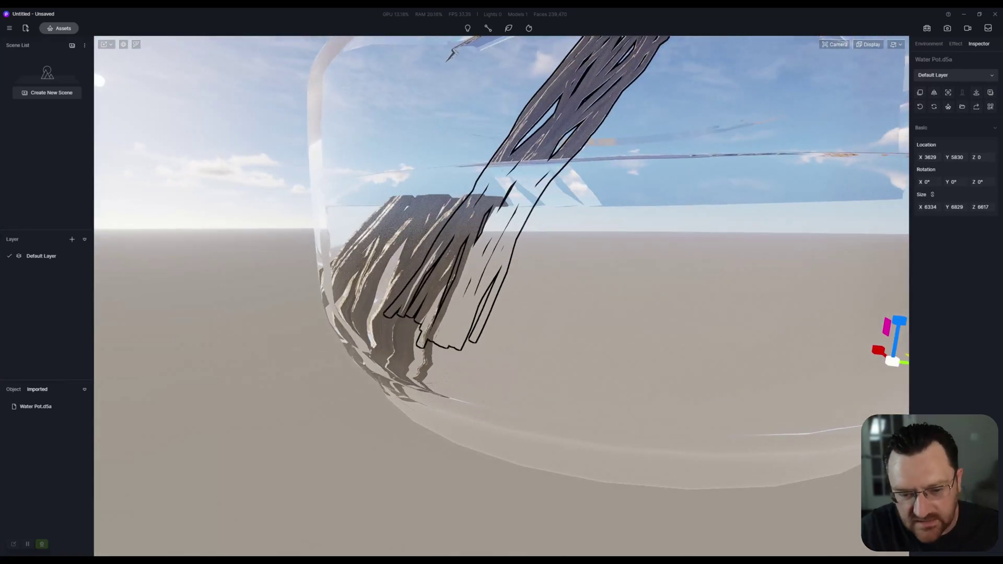
pyautogui.press('s')
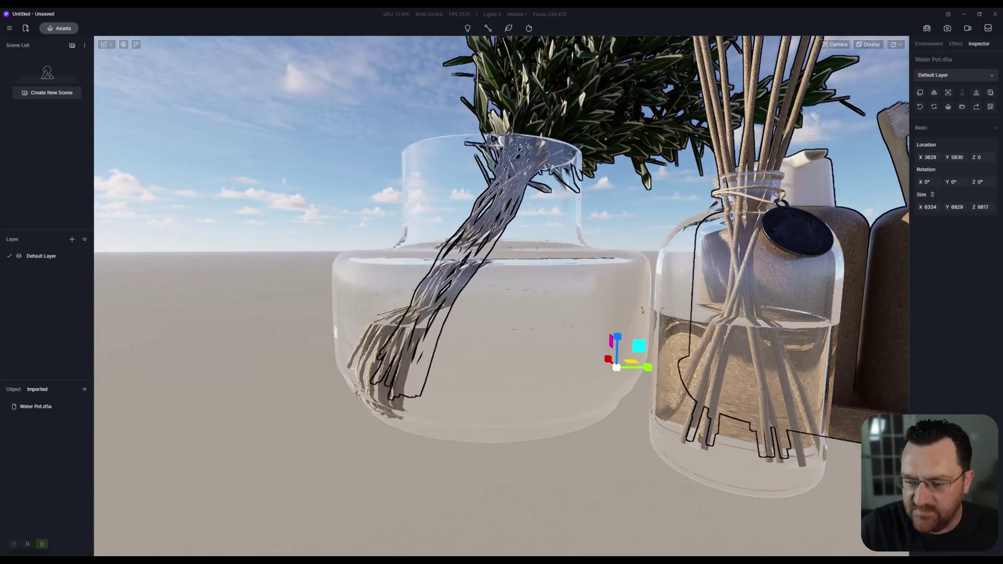
pyautogui.moveTo(501, 296); pyautogui.dragTo(564, 295, button='right')
# - Pick the plant's leaf material and change its material template to Custom Alpha
pyautogui.press('e')
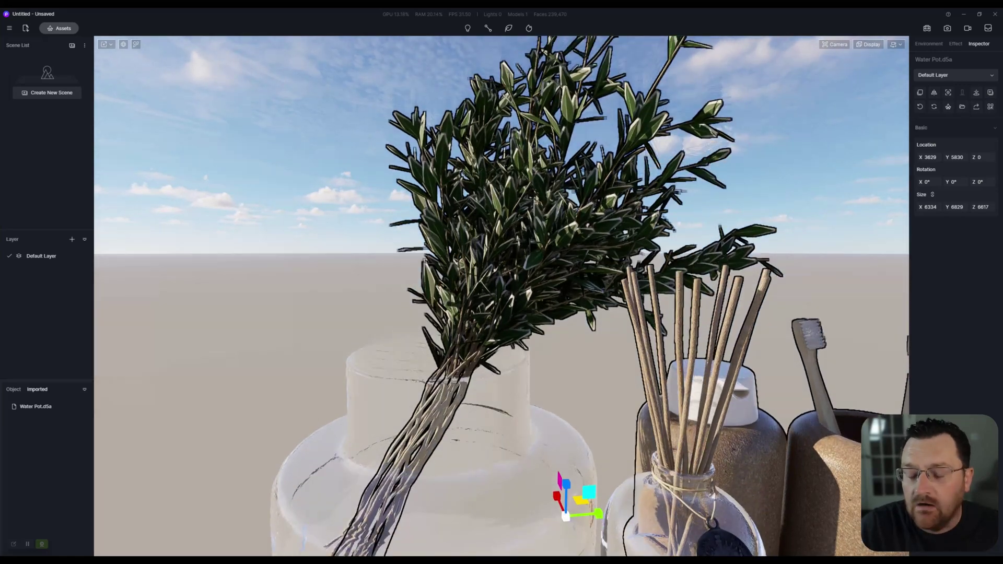
pyautogui.press('e')
pyautogui.moveTo(502, 296); pyautogui.dragTo(580, 296, button='right')
pyautogui.press('w')
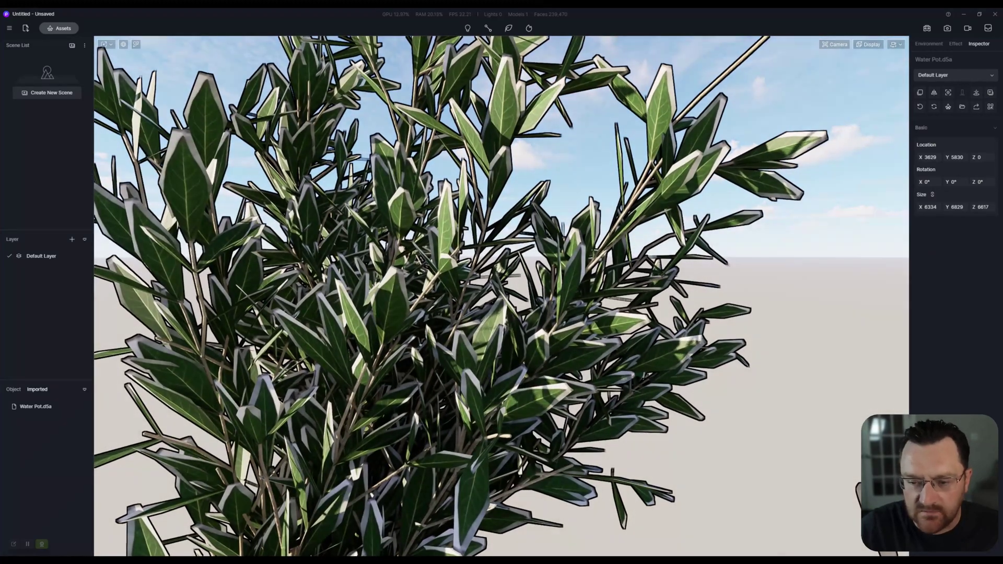
pyautogui.press('s')
pyautogui.press('i')
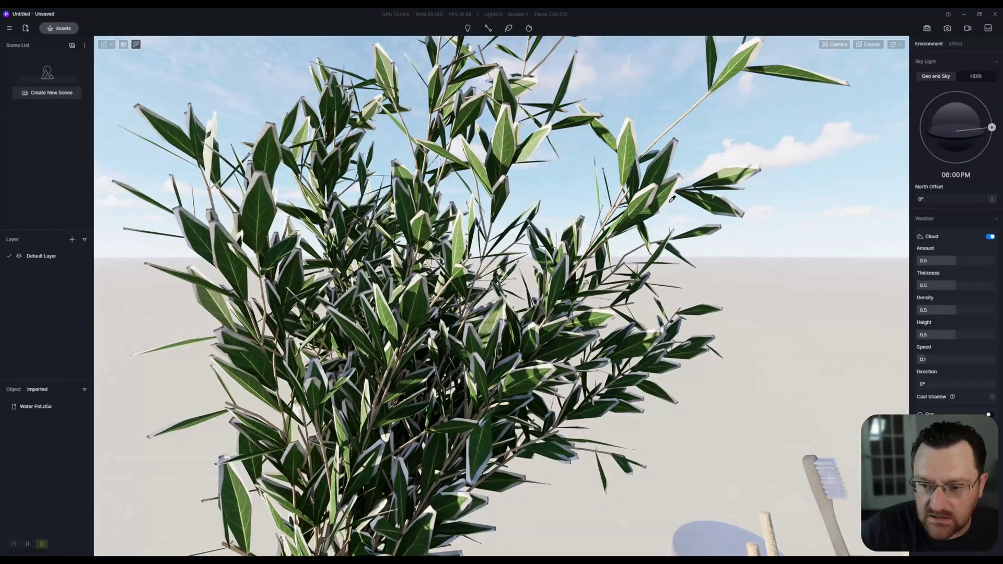
pyautogui.click(671, 199)
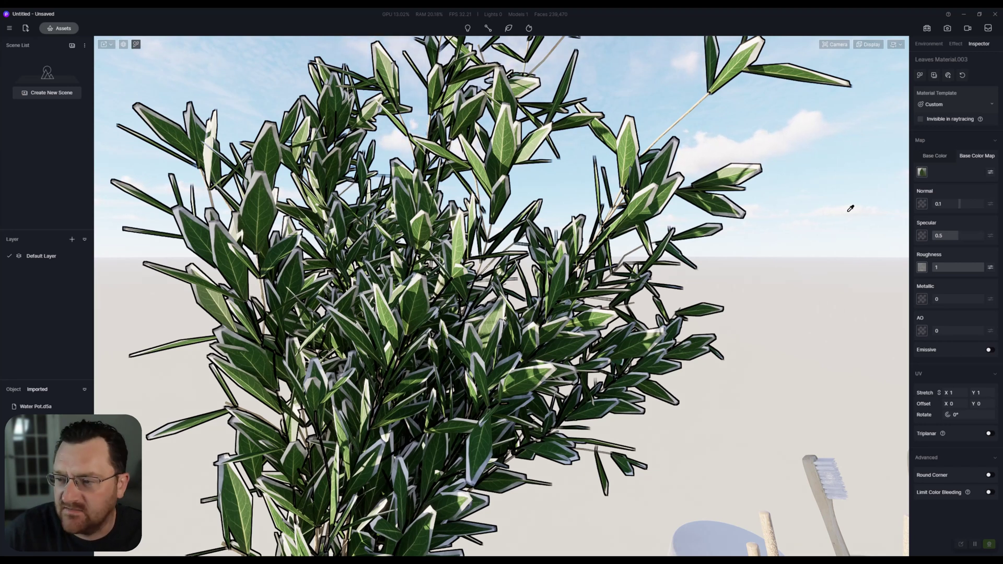
pyautogui.click(955, 104)
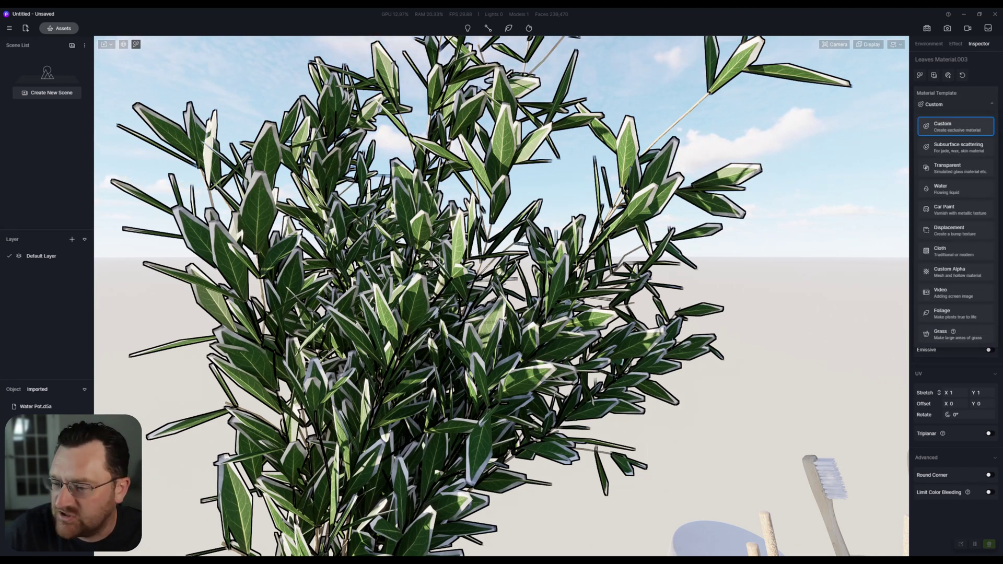
pyautogui.click(949, 272)
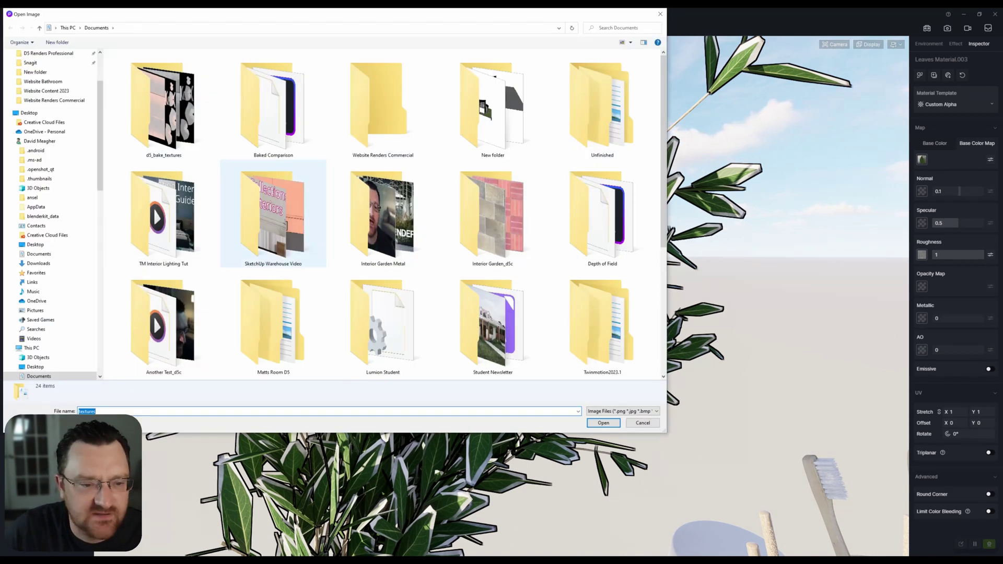
pyautogui.doubleClick(164, 106)
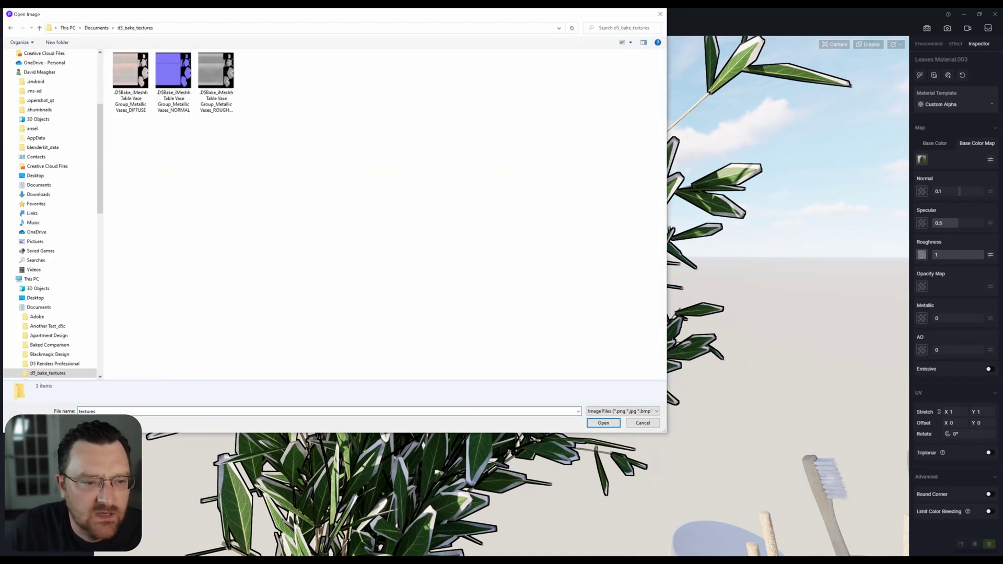
pyautogui.hotkey('alt', 'Left')
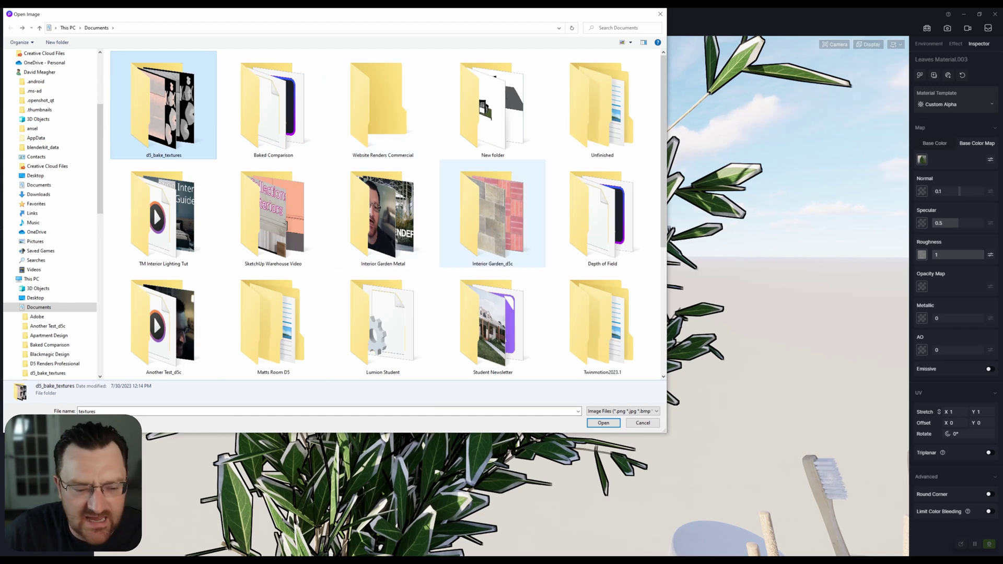
pyautogui.click(659, 13)
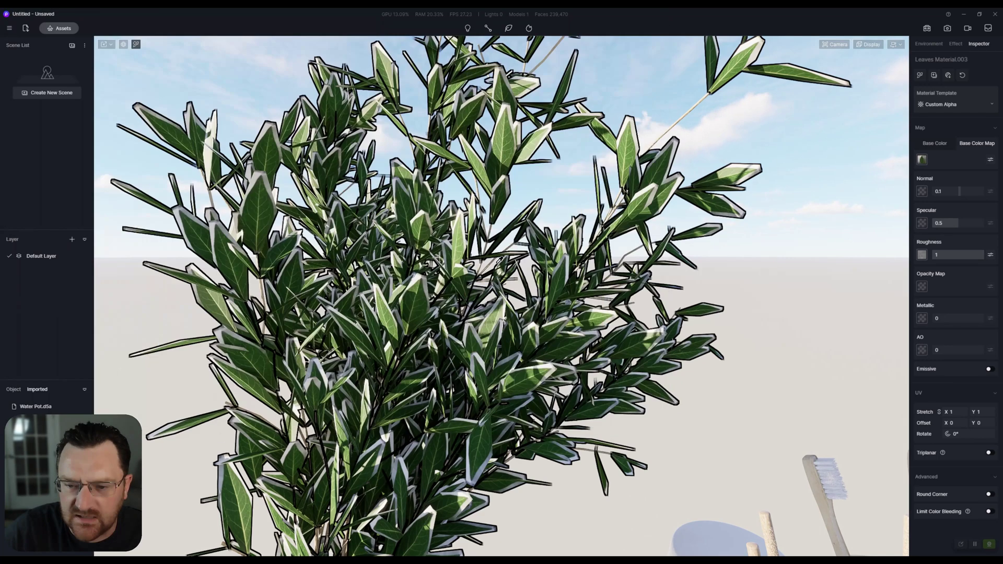
# - Examine the edges of the plant's leaves with the Custom Alpha template, both up close and from farther away
pyautogui.scroll(5, 578, 280)
pyautogui.scroll(-5, 579, 280)
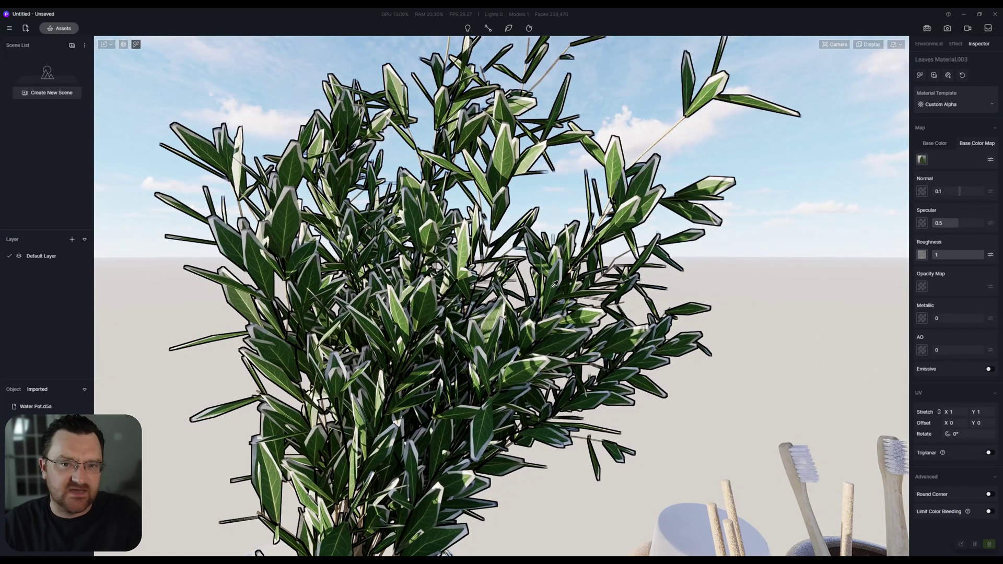
pyautogui.scroll(5, 554, 285)
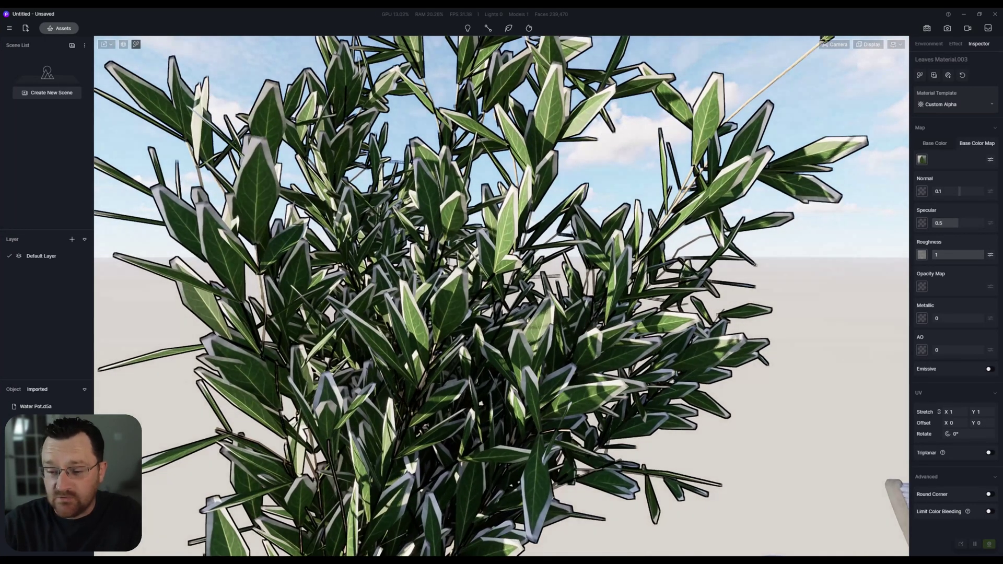
pyautogui.scroll(3, 843, 282)
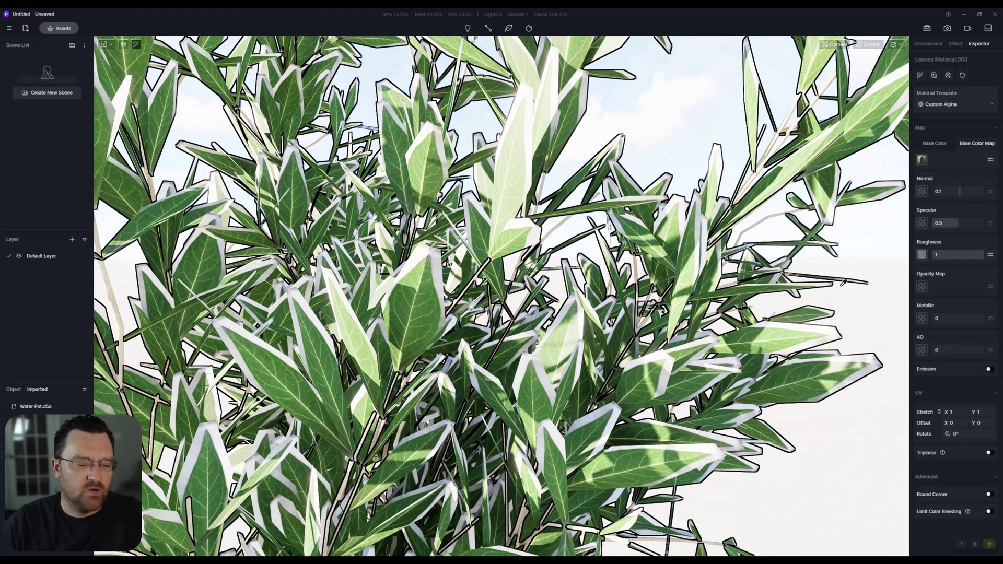
pyautogui.scroll(-6, 842, 282)
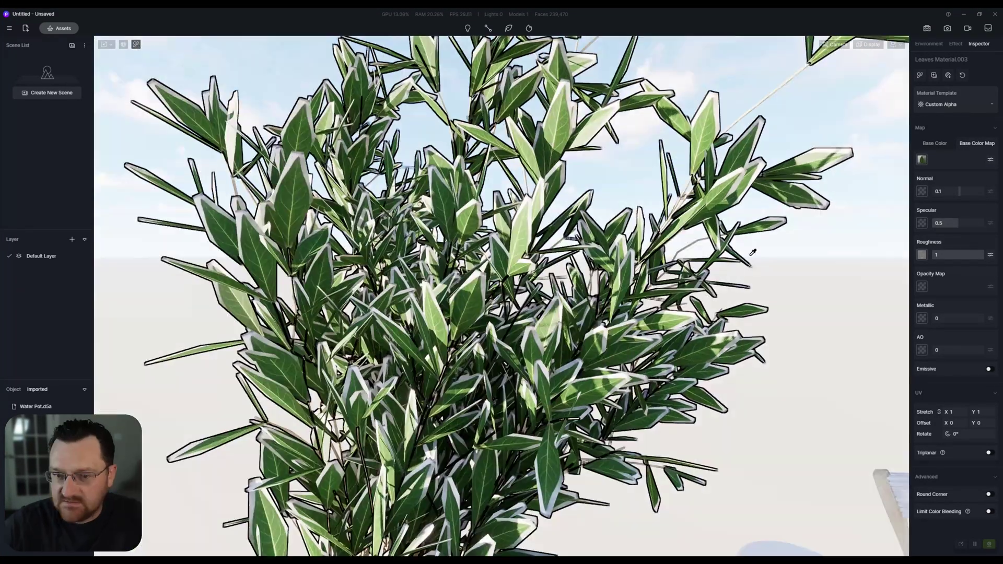
pyautogui.scroll(3, 737, 254)
pyautogui.scroll(-8, 738, 255)
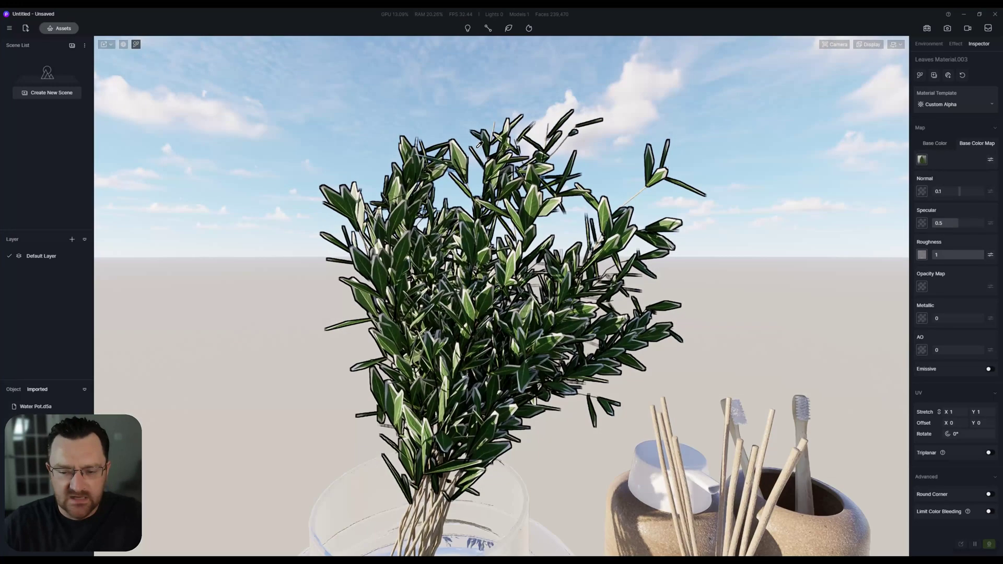
pyautogui.scroll(3, 358, 233)
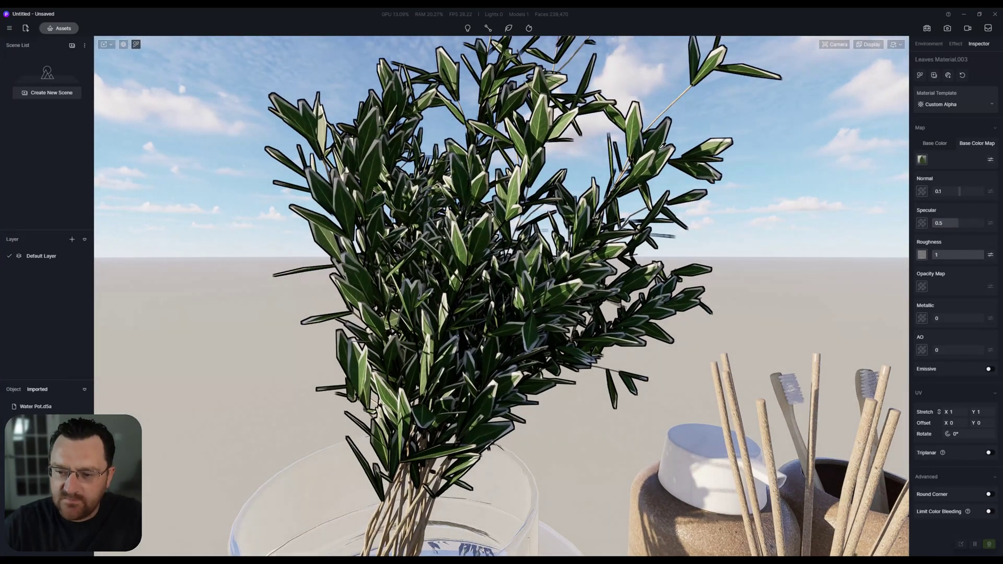
# - Set the base color of the leaf material to a saturated red
pyautogui.click(934, 143)
pyautogui.click(922, 159)
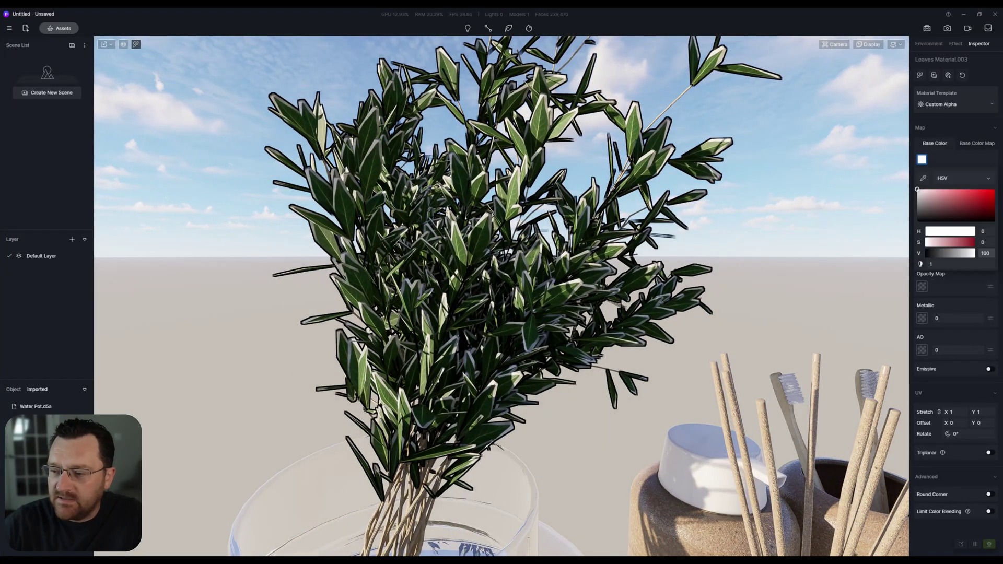
pyautogui.moveTo(951, 210); pyautogui.dragTo(991, 205)
# - Delete the leaf material's base color map and check the leaves from near and far
pyautogui.click(976, 143)
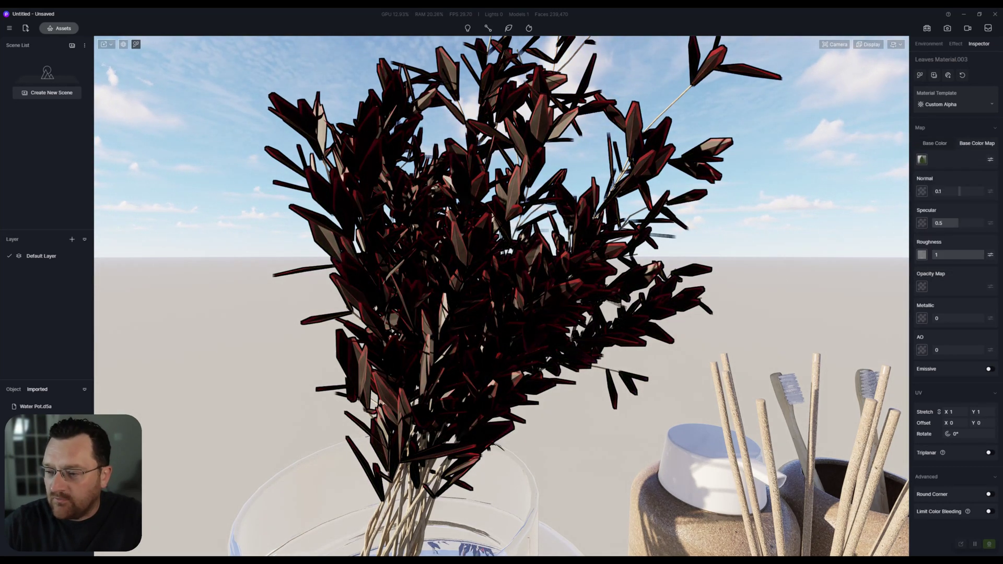
pyautogui.rightClick(922, 160)
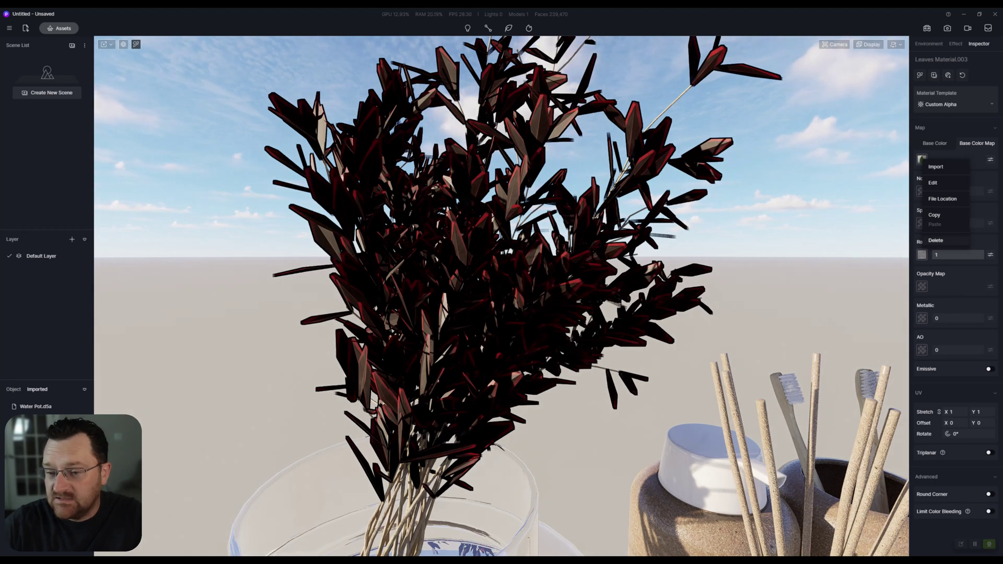
pyautogui.click(936, 240)
pyautogui.scroll(-10, 723, 280)
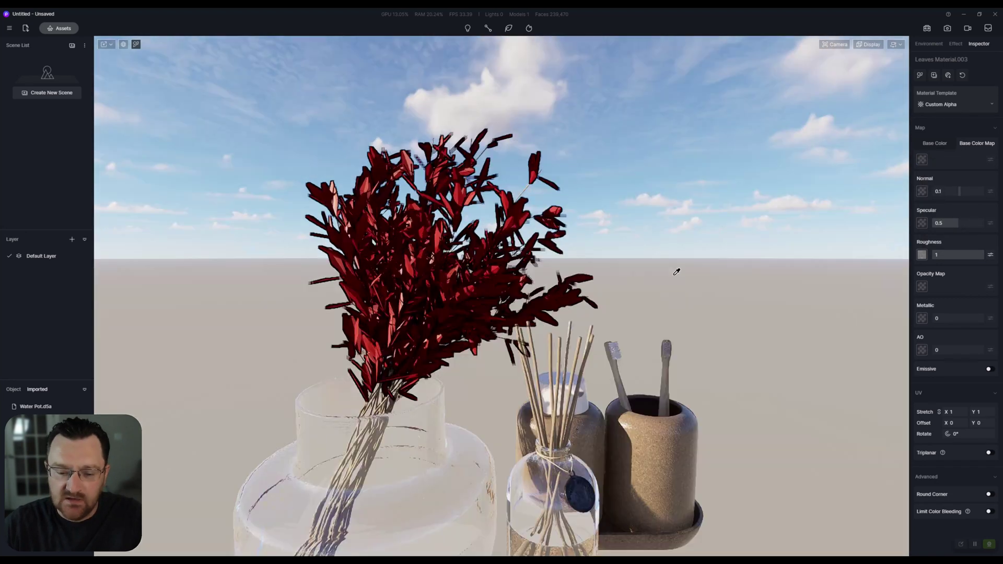
pyautogui.scroll(10, 670, 269)
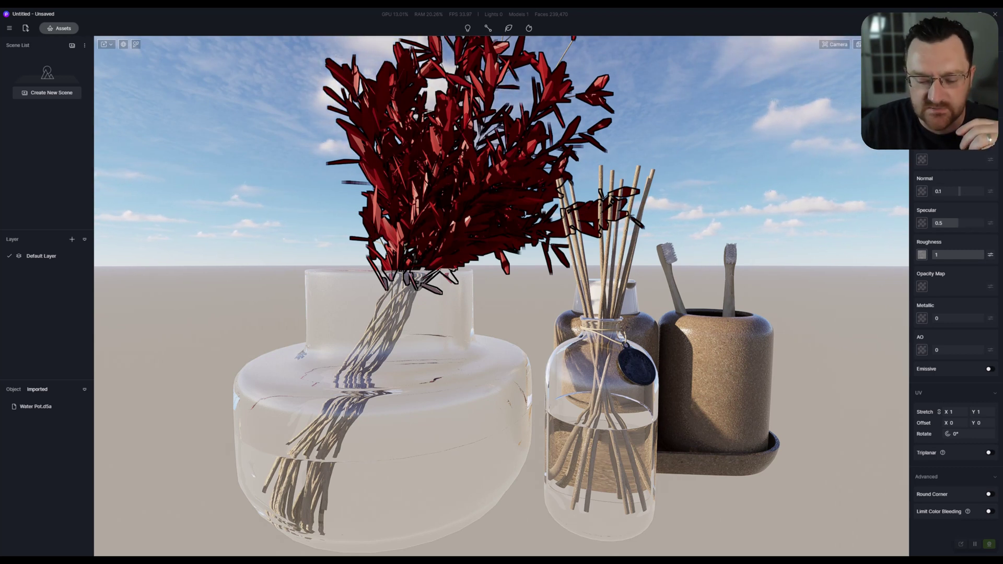
# - Switch to Blender, select the whole glass set with its plant and bathroom accessories, and delete it
pyautogui.hotkey('alt', 'Tab')
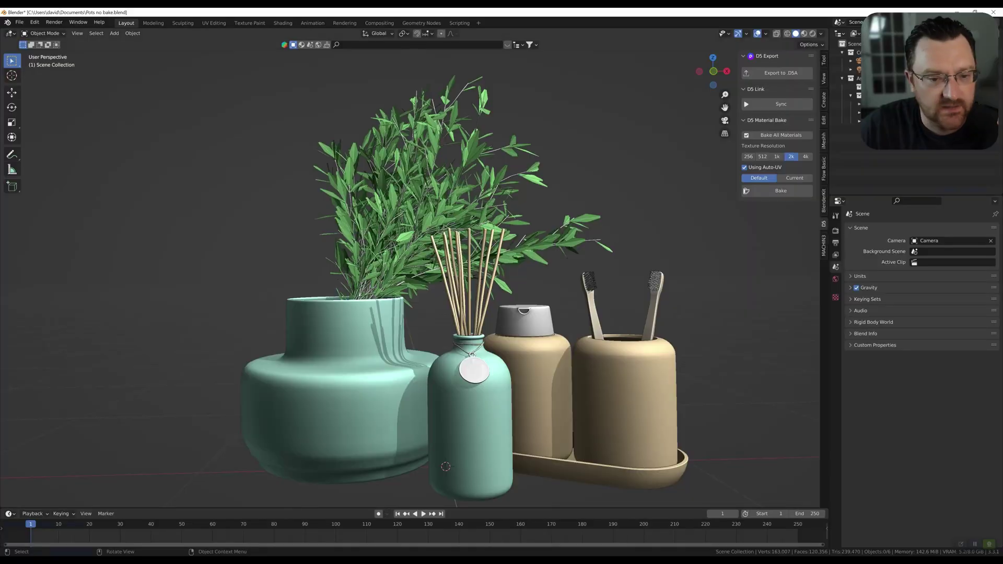
pyautogui.scroll(-3, 410, 282)
pyautogui.scroll(5, 410, 282)
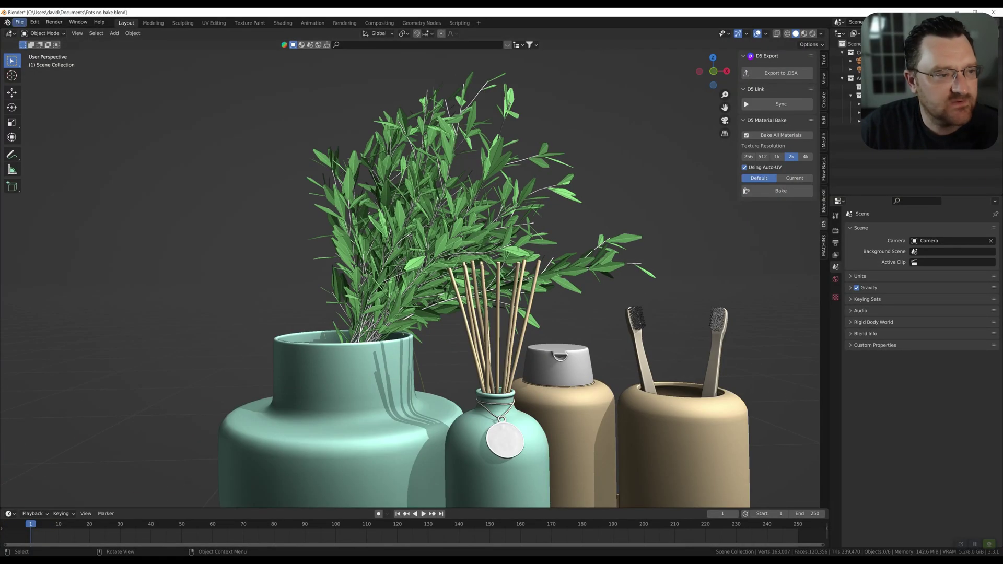
pyautogui.scroll(-6, 410, 282)
pyautogui.moveTo(200, 76); pyautogui.dragTo(601, 490)
pyautogui.moveTo(602, 470); pyautogui.dragTo(602, 487, button='middle')
pyautogui.press('Delete')
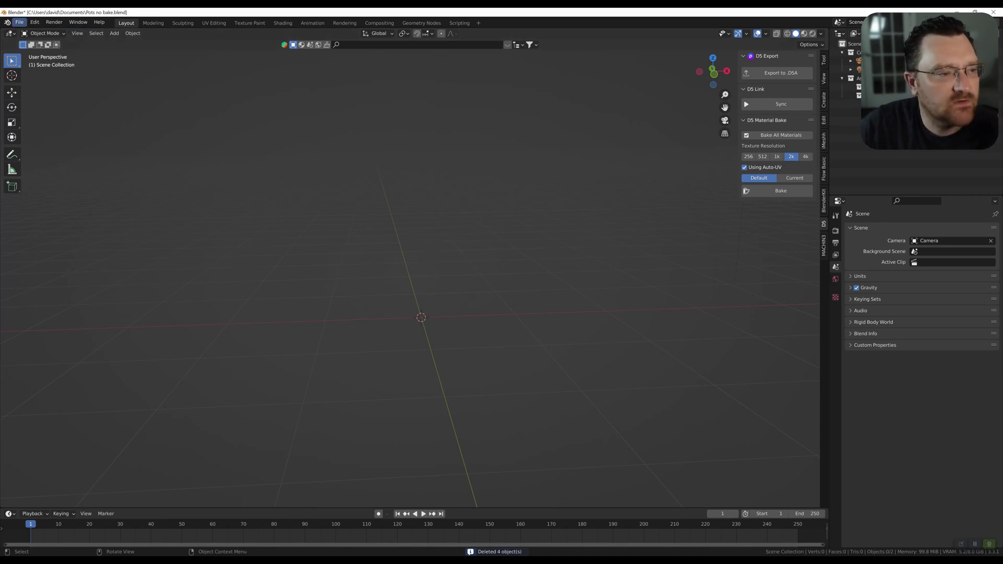
# - Import the FBX file uploads_files_4053947_wall_plant.fbx from the Downloads folder into the empty scene
pyautogui.click(20, 23)
pyautogui.moveTo(37, 138)
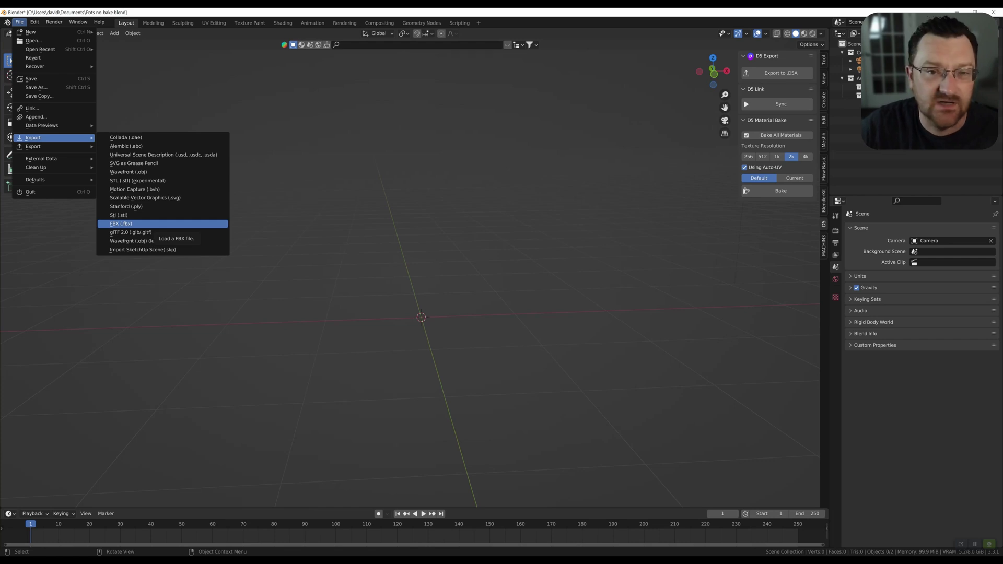
pyautogui.click(136, 223)
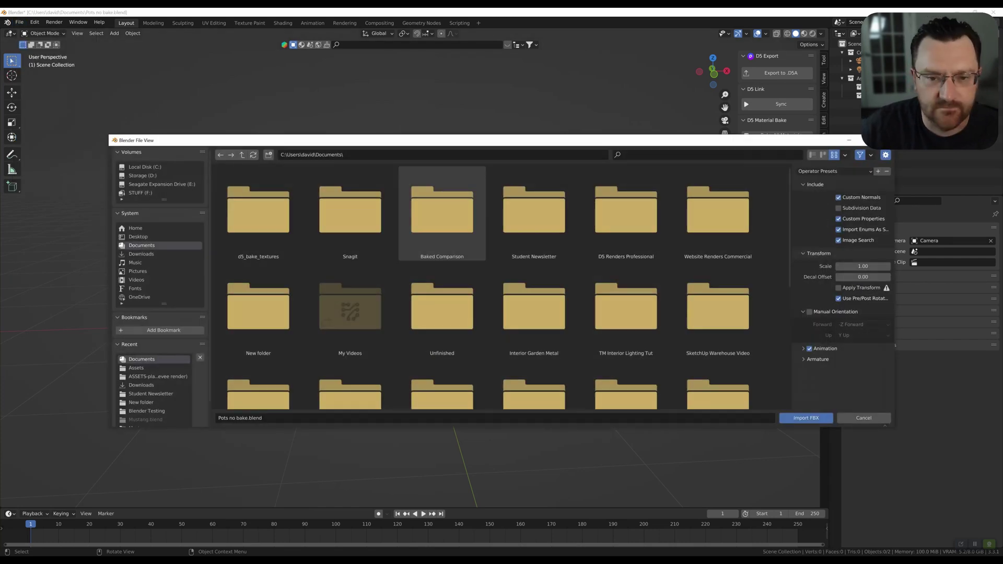
pyautogui.scroll(-3, 350, 219)
pyautogui.click(141, 254)
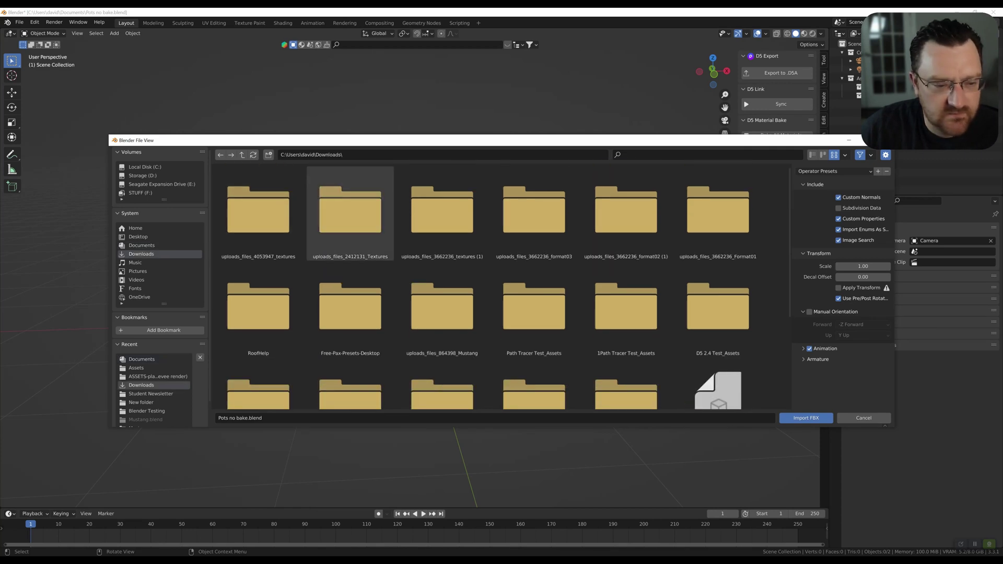
pyautogui.scroll(-9, 454, 253)
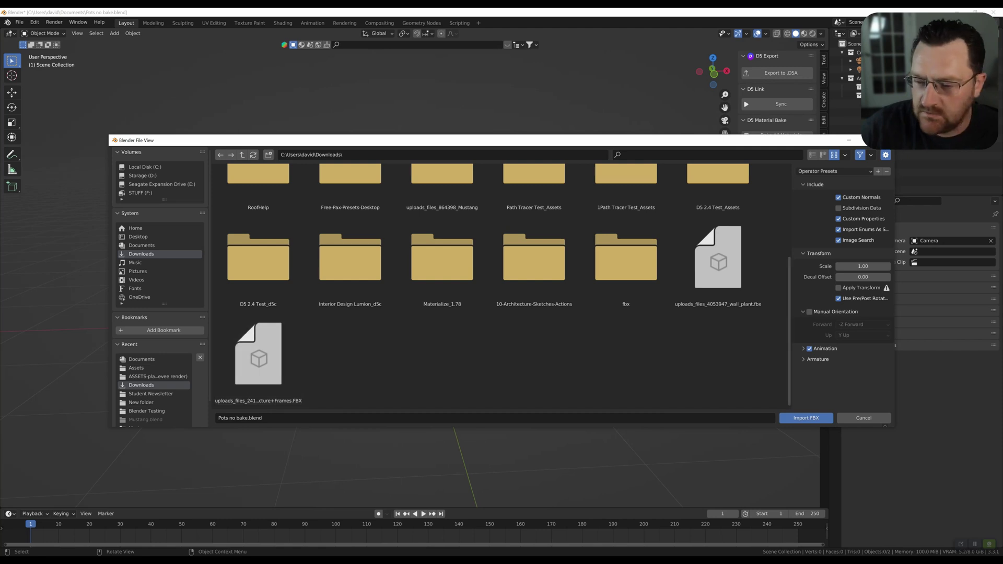
pyautogui.doubleClick(718, 261)
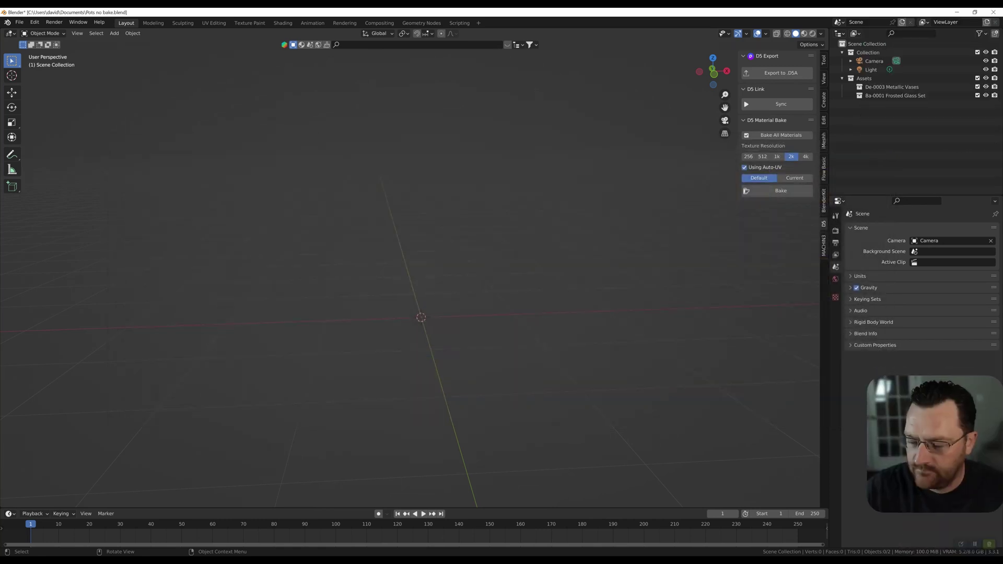
# - Deselect the imported wall plant and show it in Rendered viewport shading
pyautogui.scroll(5, 409, 292)
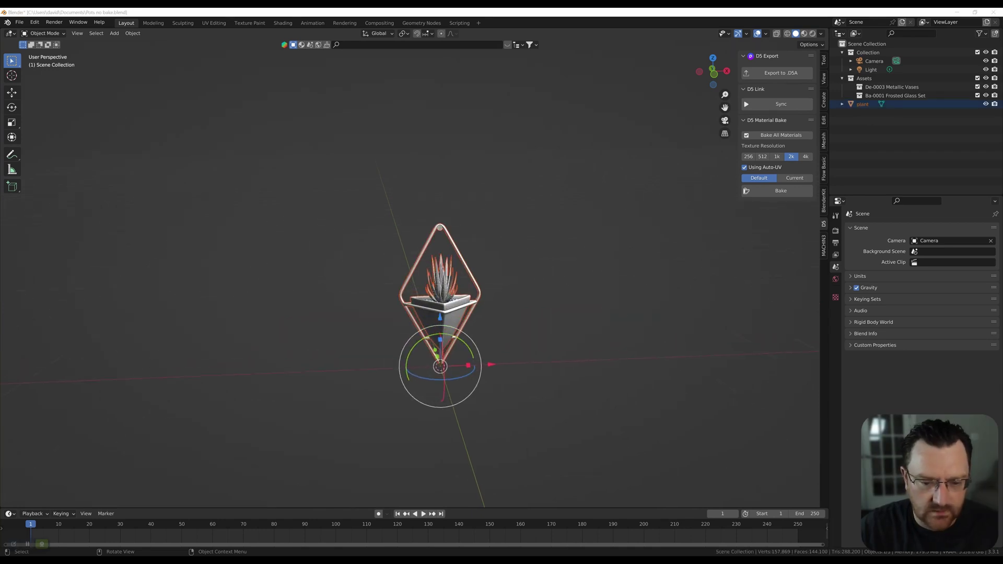
pyautogui.hotkey('alt', 'a')
pyautogui.moveTo(501, 292); pyautogui.dragTo(335, 277, button='middle')
pyautogui.moveTo(407, 313); pyautogui.dragTo(485, 332, button='middle')
pyautogui.scroll(6, 486, 331)
pyautogui.scroll(-4, 486, 331)
pyautogui.keyDown('shift'); pyautogui.moveTo(405, 329); pyautogui.dragTo(444, 271, button='middle'); pyautogui.keyUp('shift')
pyautogui.click(812, 34)
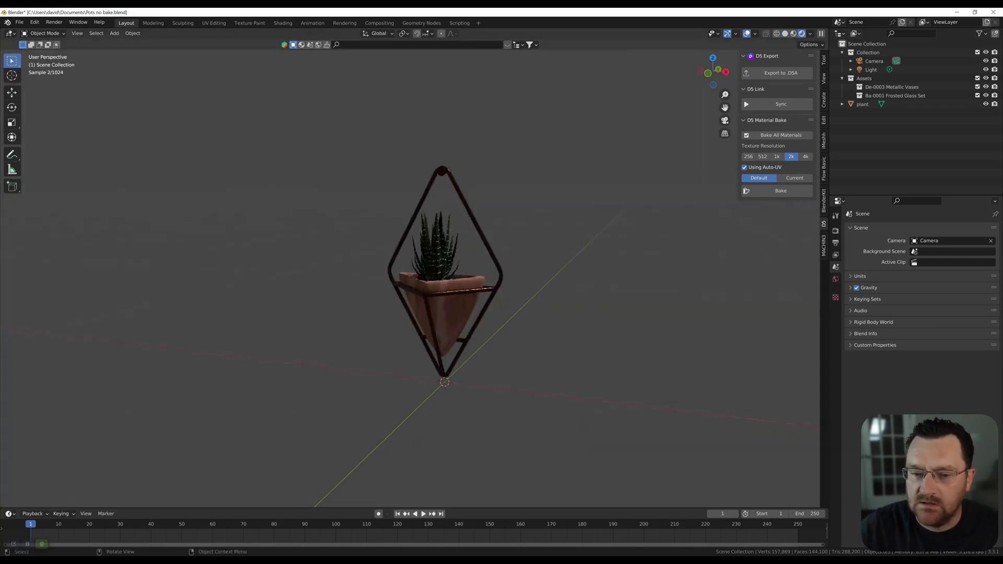
# - Examine the wall plant's leaves, pot and metal frame in the rendered view from near and far
pyautogui.scroll(4, 606, 240)
pyautogui.moveTo(522, 313)
pyautogui.mouseDown(button='middle')
pyautogui.moveTo(440, 306)
pyautogui.moveTo(517, 305)
pyautogui.mouseUp(button='middle')
pyautogui.keyDown('shift'); pyautogui.moveTo(426, 292); pyautogui.dragTo(504, 258, button='middle'); pyautogui.keyUp('shift')
pyautogui.scroll(-4, 586, 235)
pyautogui.scroll(1, 459, 285)
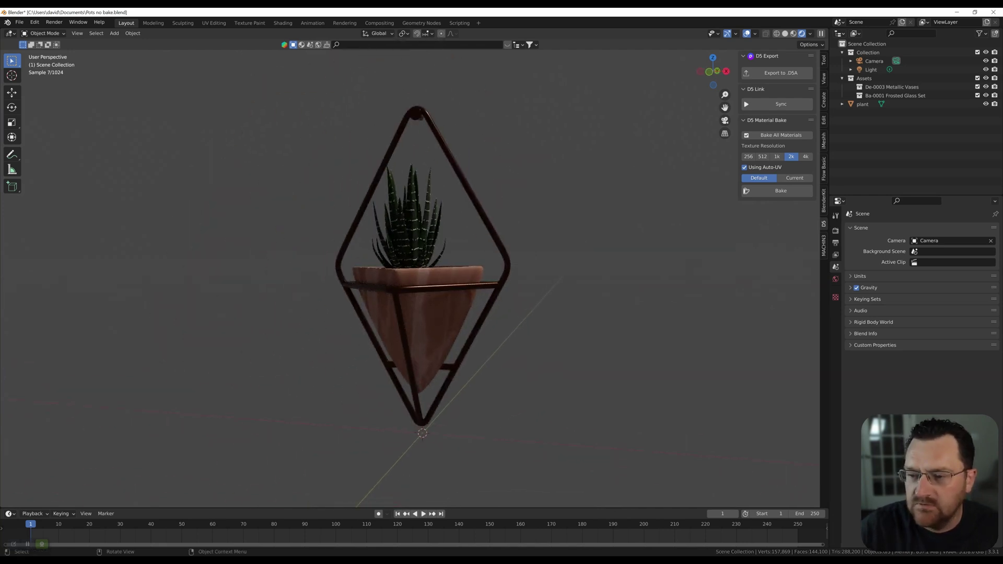
pyautogui.scroll(2, 422, 277)
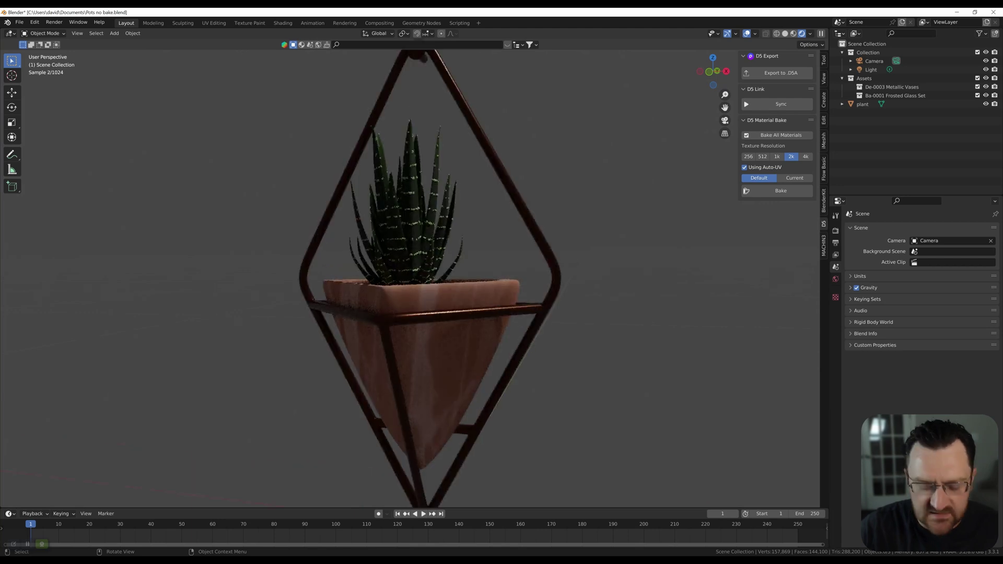
pyautogui.scroll(-2, 429, 276)
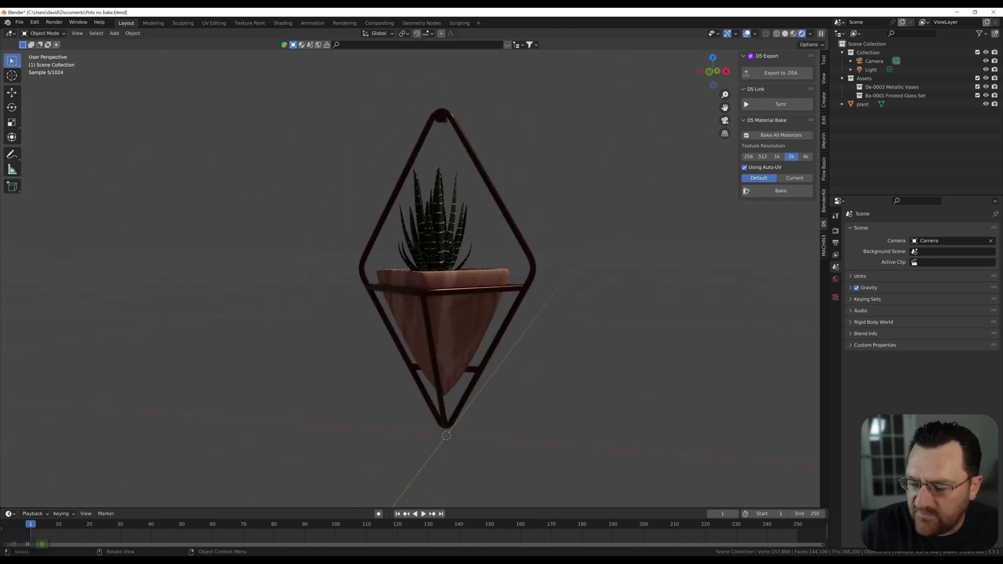
# - Set the D5 Material Bake texture resolution to 4k and bake the wall plant's materials
pyautogui.scroll(3, 545, 269)
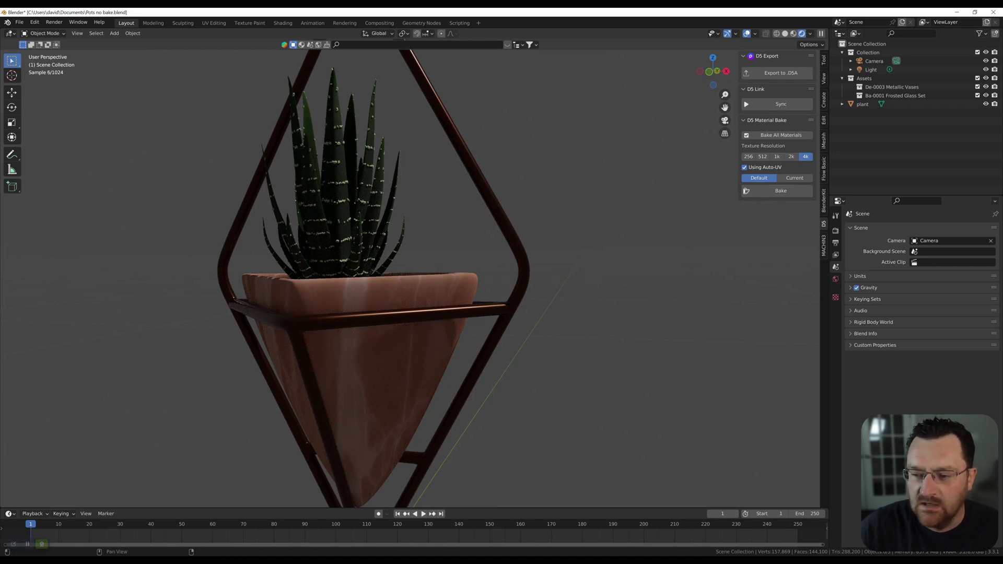
pyautogui.scroll(-3, 422, 277)
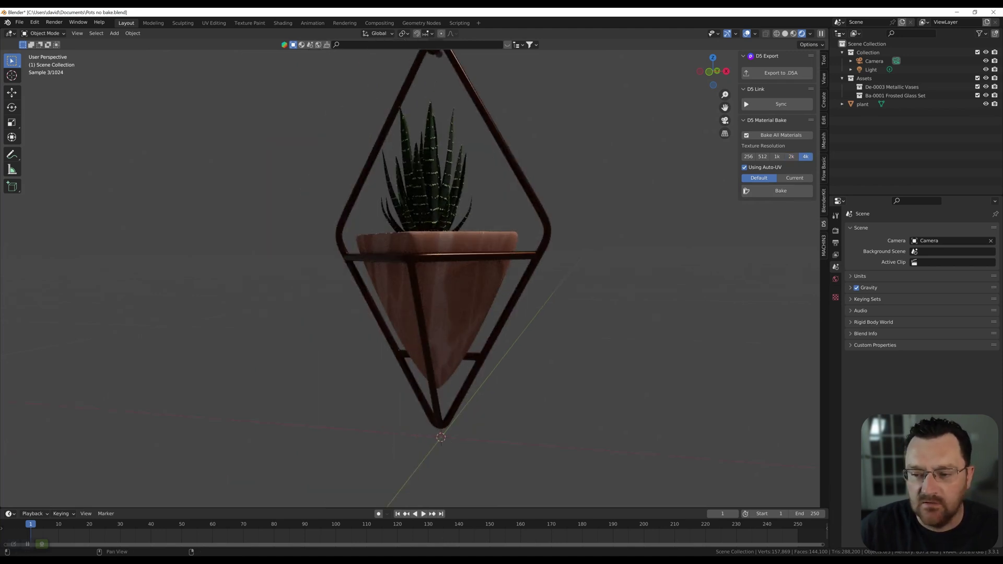
pyautogui.keyDown('shift'); pyautogui.moveTo(574, 235); pyautogui.dragTo(546, 260, button='middle'); pyautogui.keyUp('shift')
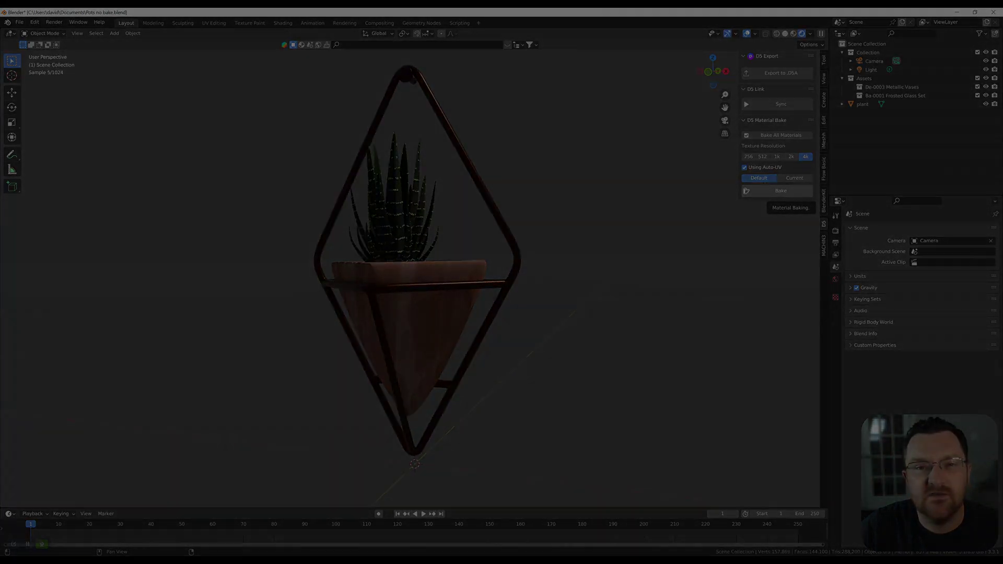
pyautogui.click(781, 191)
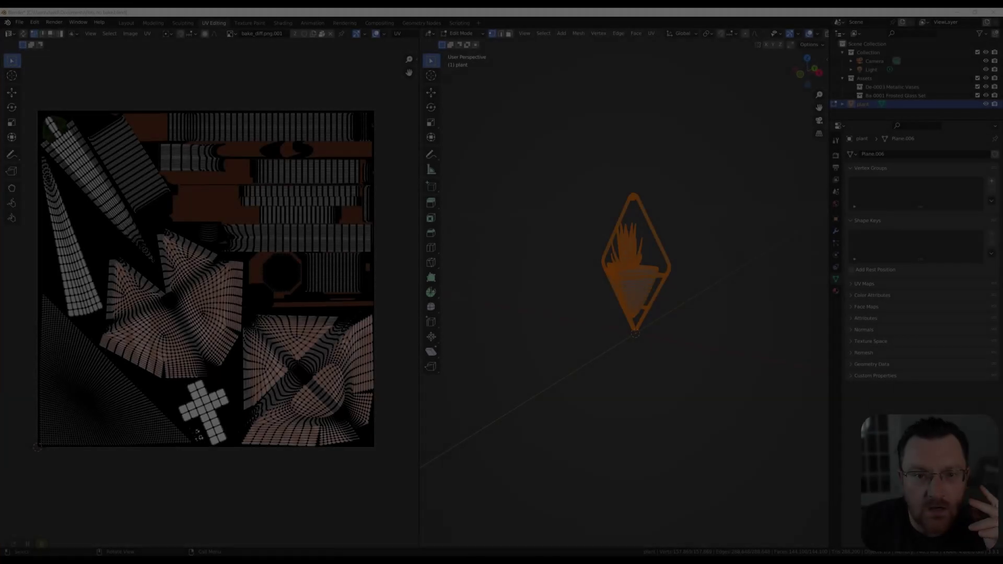
# - Examine the plant's UV layout over the baked diffuse texture, checking the pot, frame and leaf islands alongside the mesh
pyautogui.scroll(5, 643, 311)
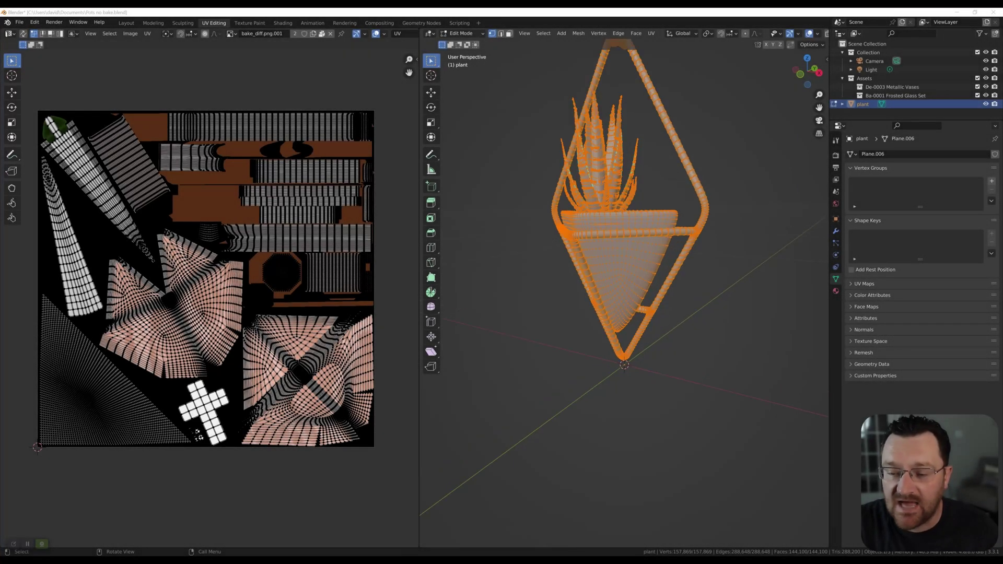
pyautogui.moveTo(643, 310); pyautogui.dragTo(646, 312, button='middle')
pyautogui.moveTo(627, 261); pyautogui.dragTo(584, 251, button='middle')
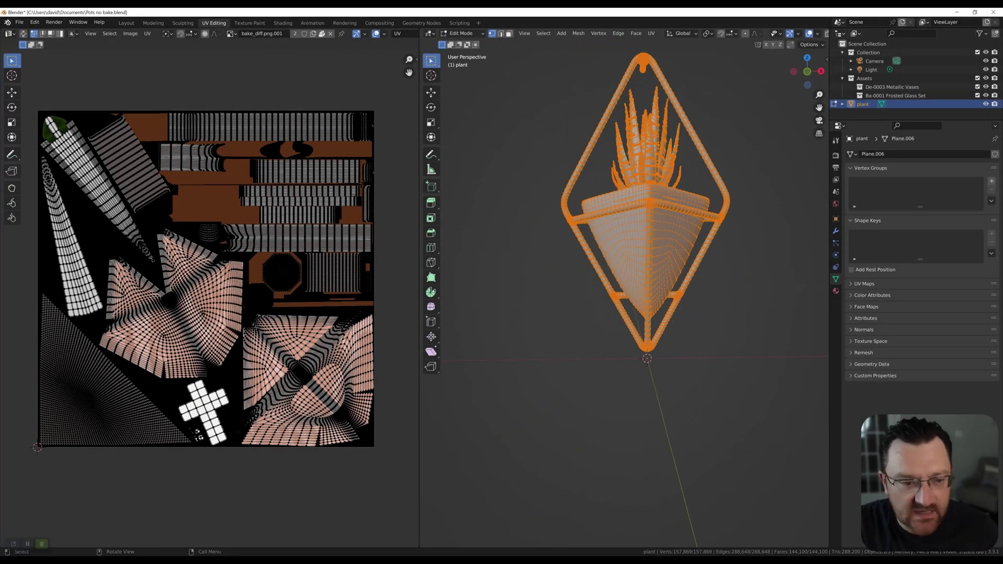
pyautogui.scroll(4, 218, 306)
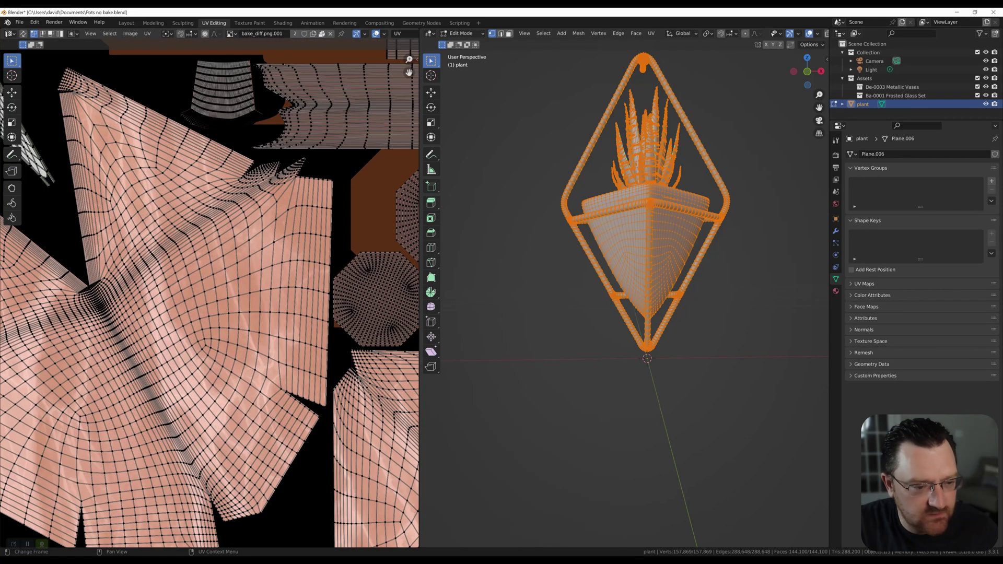
pyautogui.scroll(-3, 218, 306)
pyautogui.keyDown('shift'); pyautogui.moveTo(218, 305); pyautogui.dragTo(147, 428, button='middle'); pyautogui.keyUp('shift')
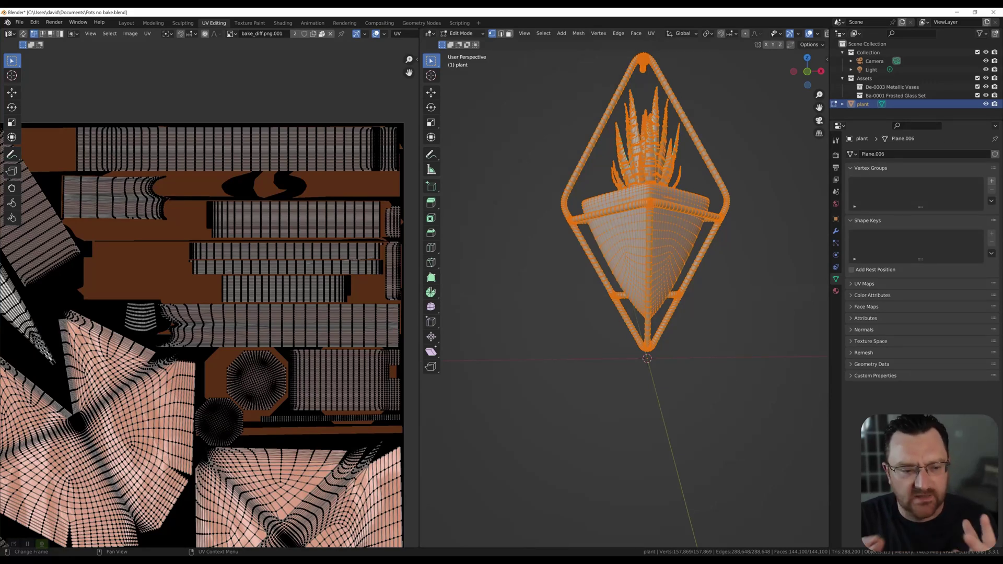
pyautogui.scroll(-2, 149, 382)
pyautogui.moveTo(149, 382); pyautogui.dragTo(245, 288, button='middle')
pyautogui.scroll(5, 112, 320)
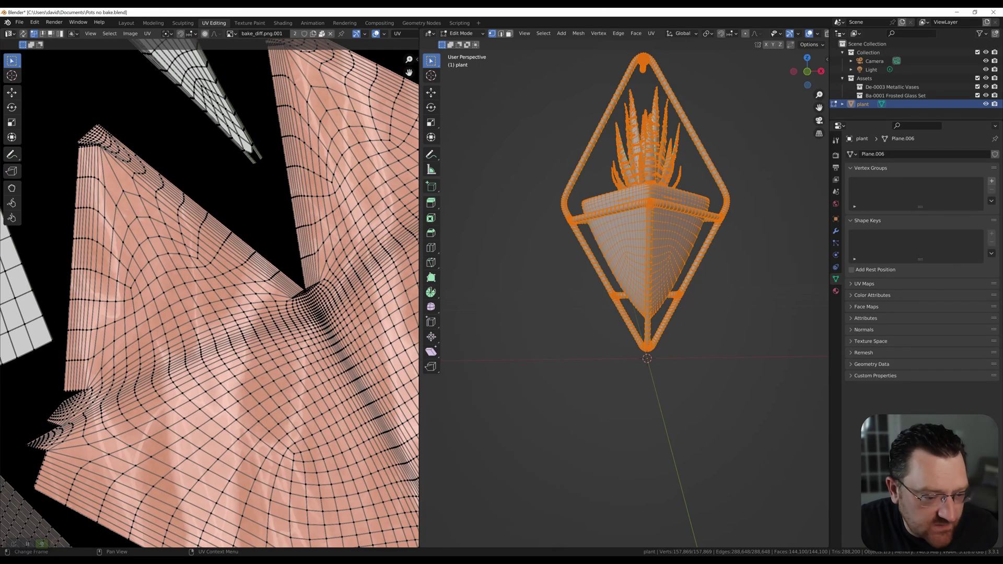
pyautogui.scroll(-3, 112, 320)
pyautogui.scroll(-3, 221, 322)
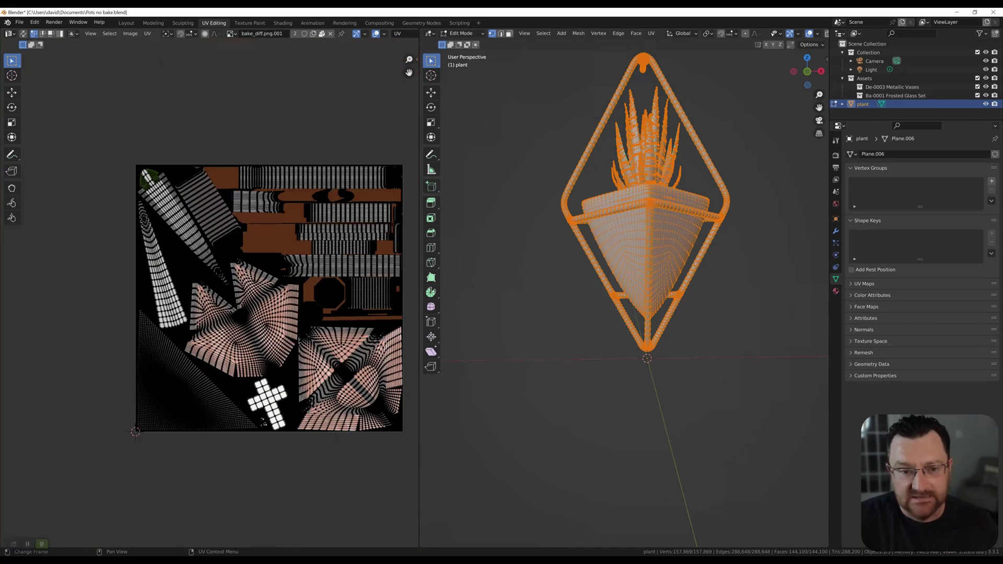
pyautogui.keyDown('shift'); pyautogui.moveTo(221, 323); pyautogui.dragTo(185, 335, button='middle'); pyautogui.keyUp('shift')
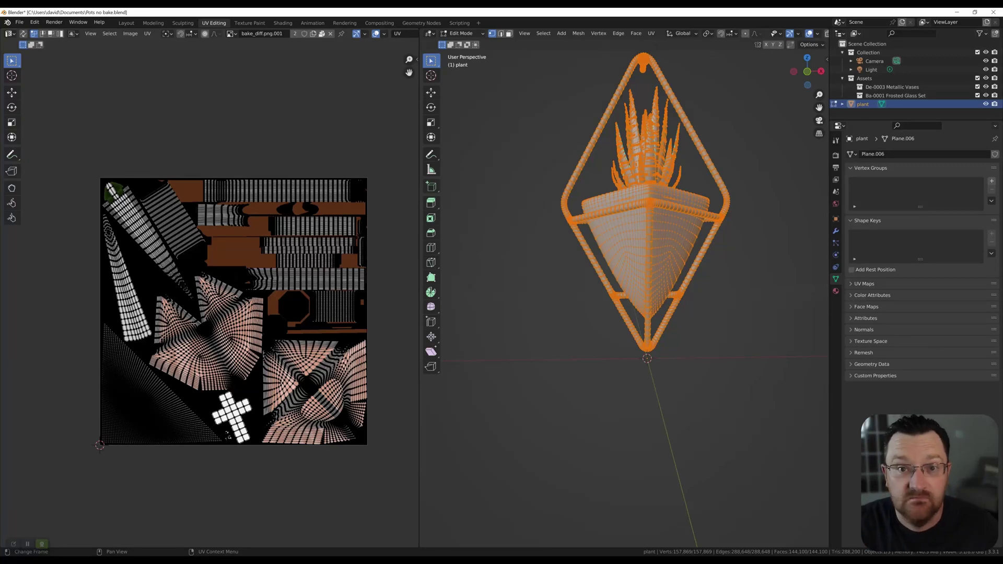
# - Return the plant to Object Mode, switch back to the Layout workspace and collapse the D5 Material Bake settings
pyautogui.moveTo(647, 272); pyautogui.dragTo(599, 320, button='middle')
pyautogui.press('Tab')
pyautogui.scroll(4, 624, 298)
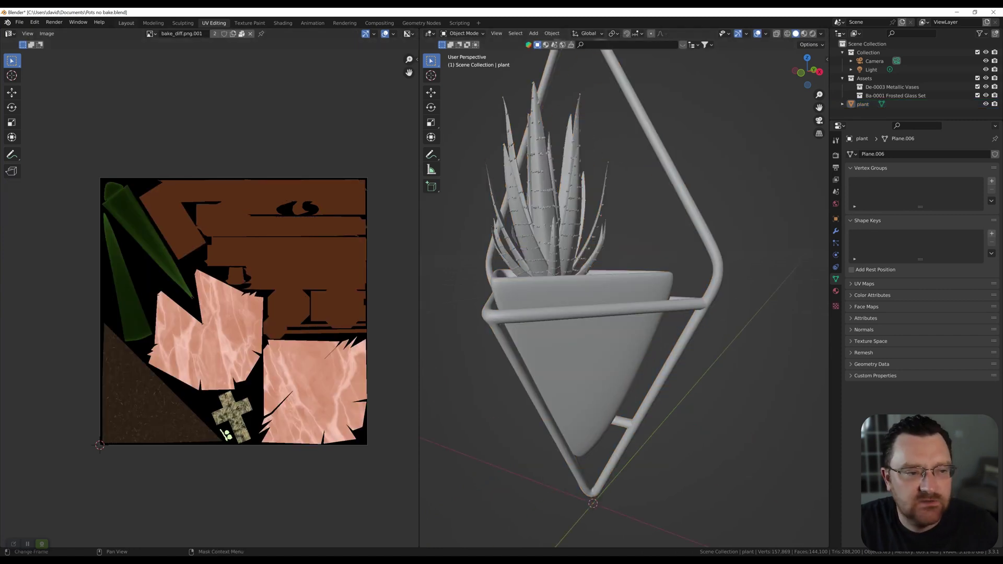
pyautogui.click(126, 22)
pyautogui.click(766, 120)
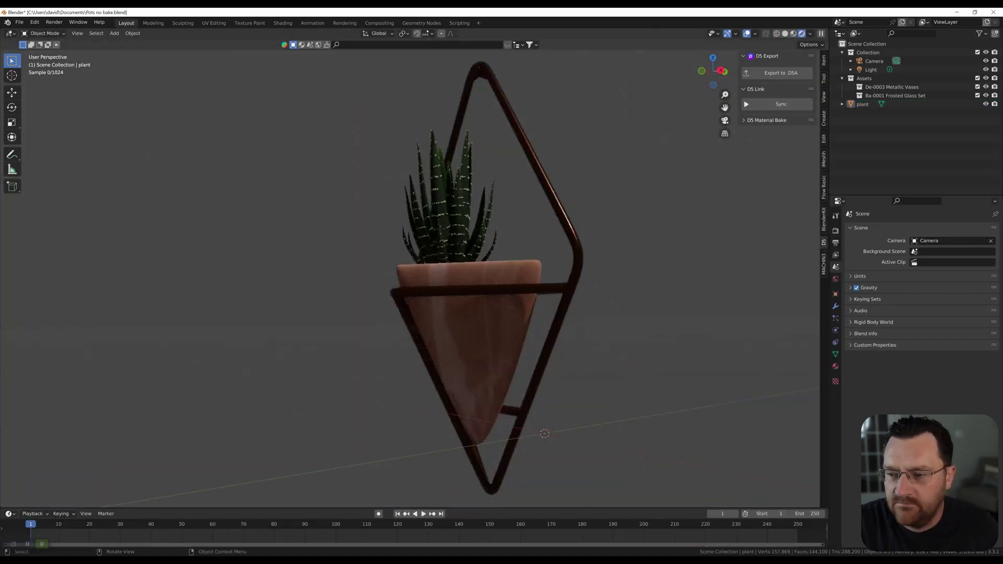
pyautogui.scroll(-3, 762, 156)
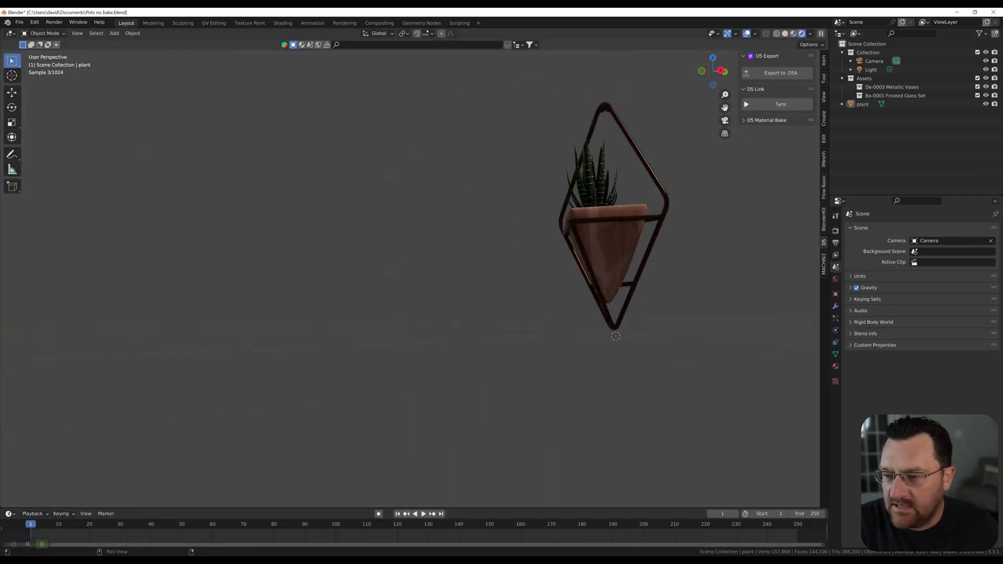
pyautogui.moveTo(621, 250)
pyautogui.mouseDown(button='middle')
pyautogui.moveTo(577, 258)
pyautogui.moveTo(616, 269)
pyautogui.mouseUp(button='middle')
pyautogui.keyDown('shift'); pyautogui.moveTo(501, 368); pyautogui.dragTo(450, 326, button='middle'); pyautogui.keyUp('shift')
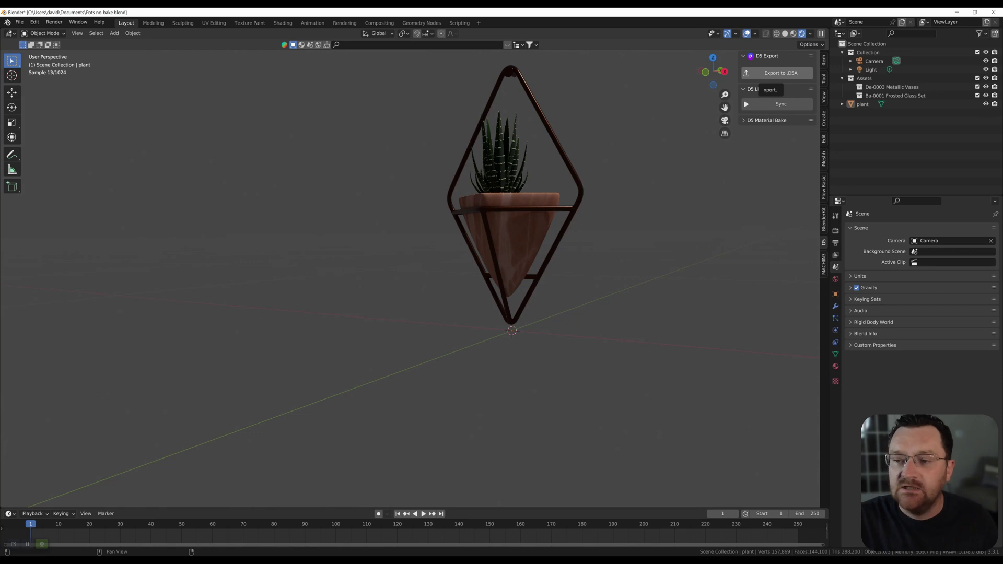
# - Export the baked wall plant to the Documents folder as Plant Thing.d5a
pyautogui.click(781, 73)
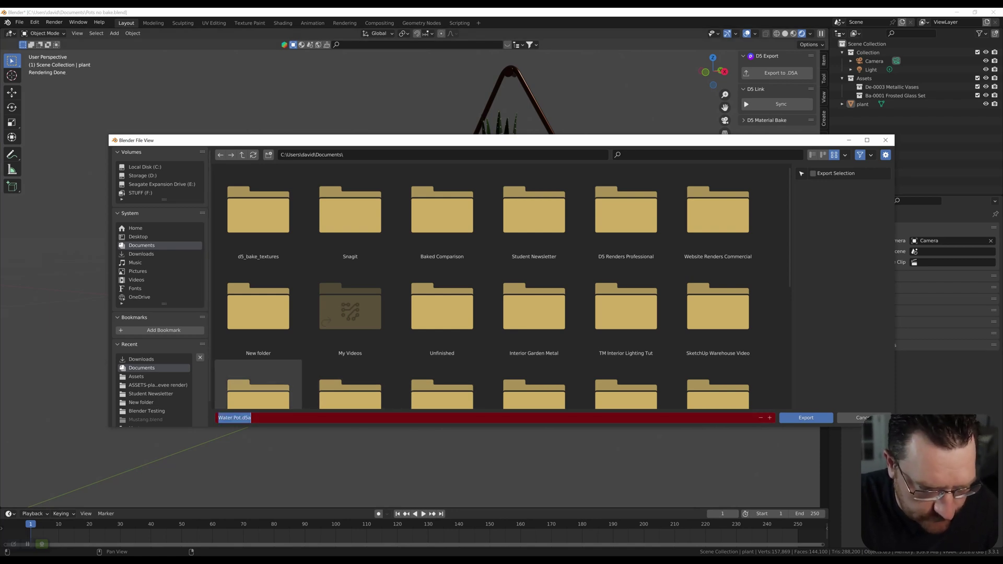
pyautogui.write('Plan')
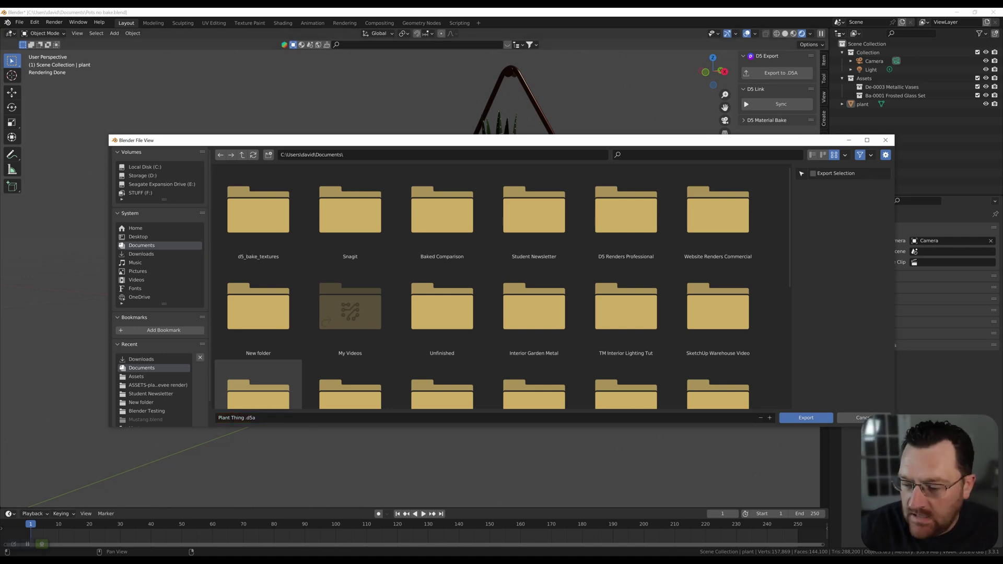
pyautogui.click(806, 417)
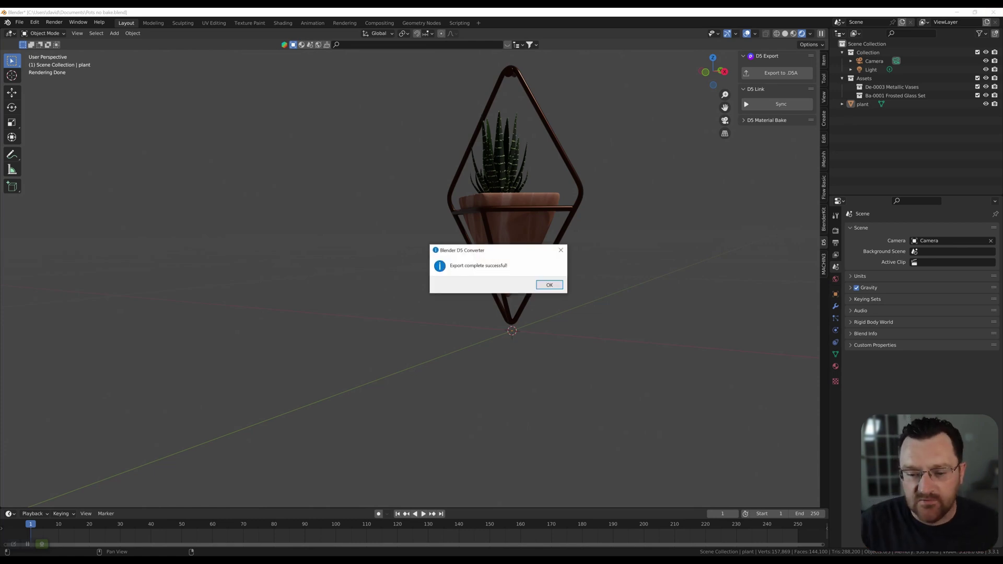
pyautogui.press('Return')
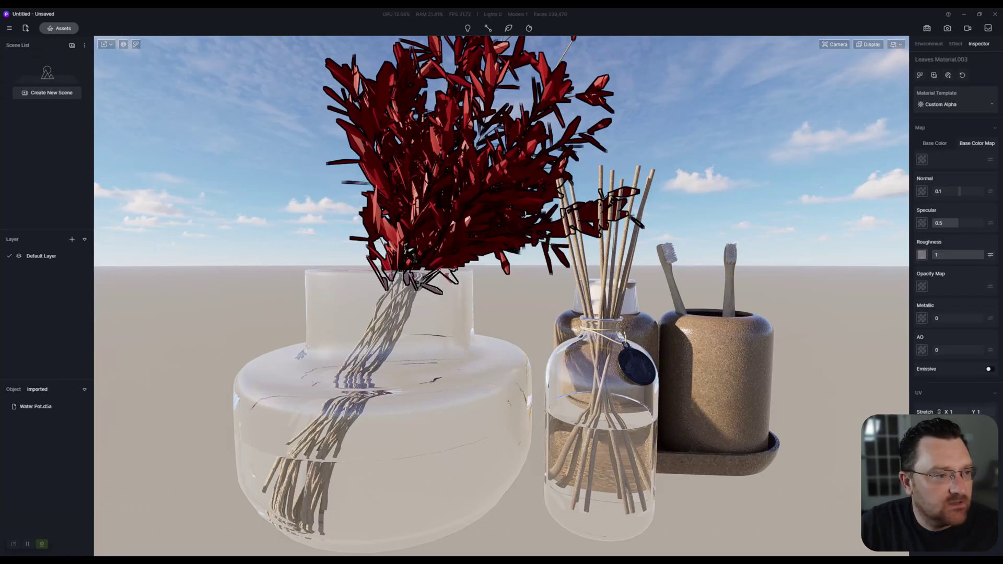
# - Switch to D5 Render and import Plant Thing.d5a from the Documents folder into the glass set scene
pyautogui.click(25, 28)
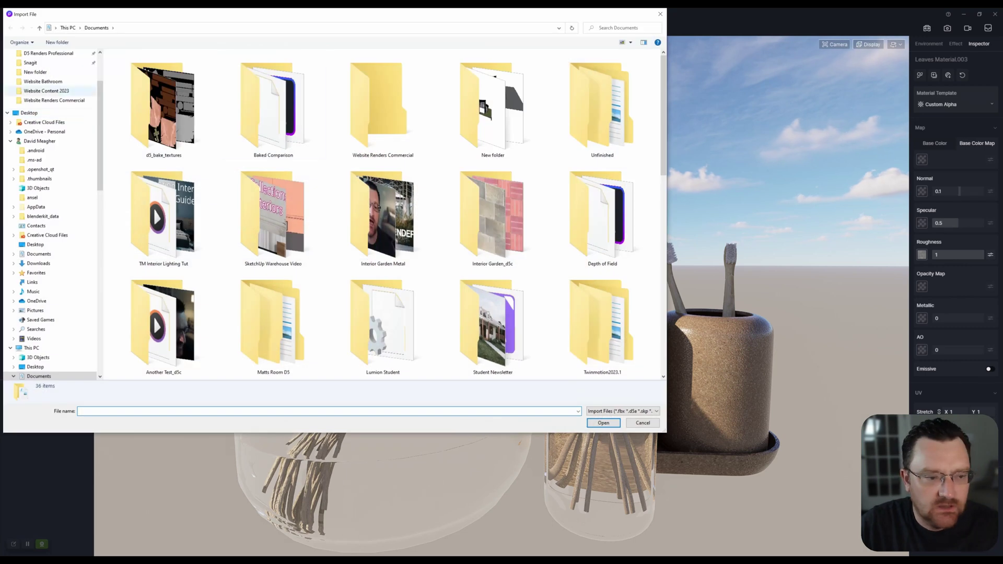
pyautogui.scroll(3, 52, 91)
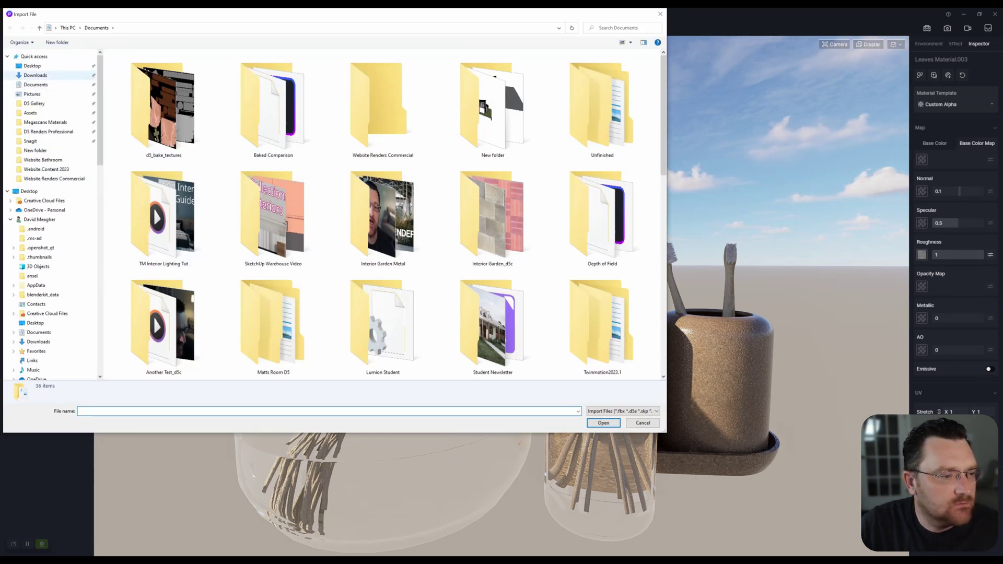
pyautogui.scroll(-5, 383, 214)
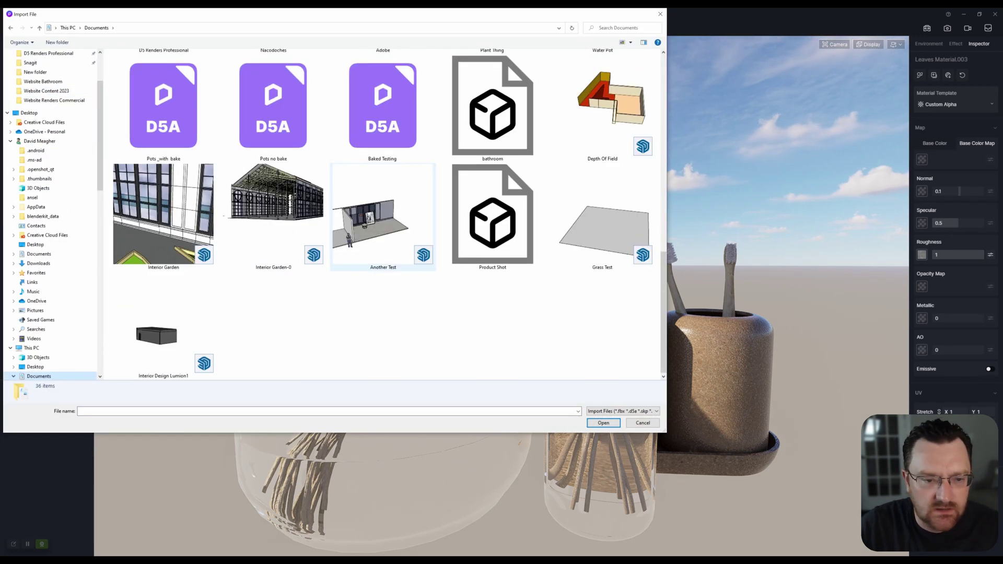
pyautogui.scroll(2, 384, 214)
pyautogui.scroll(3, 493, 130)
pyautogui.scroll(-3, 493, 130)
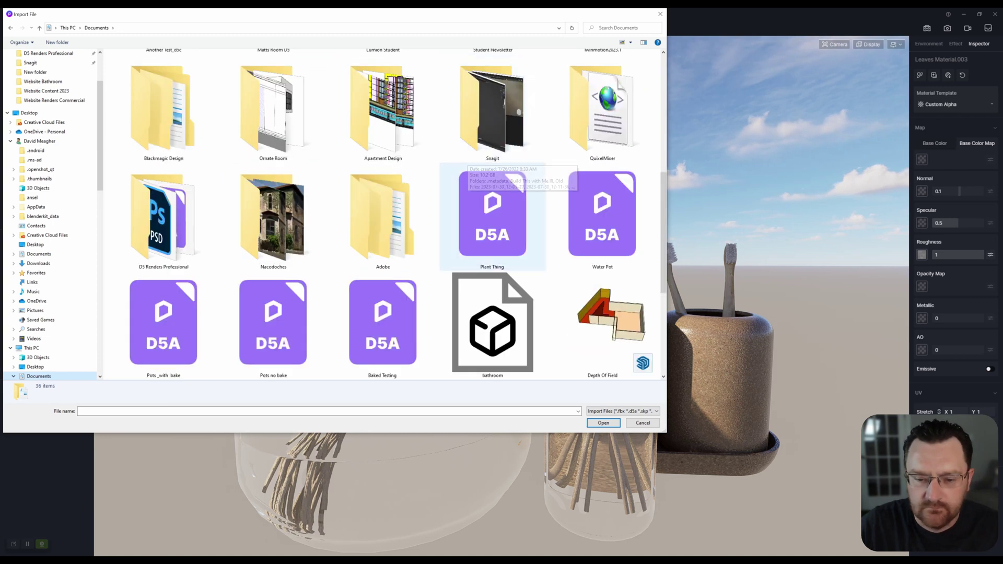
pyautogui.doubleClick(493, 212)
pyautogui.scroll(-4, 501, 296)
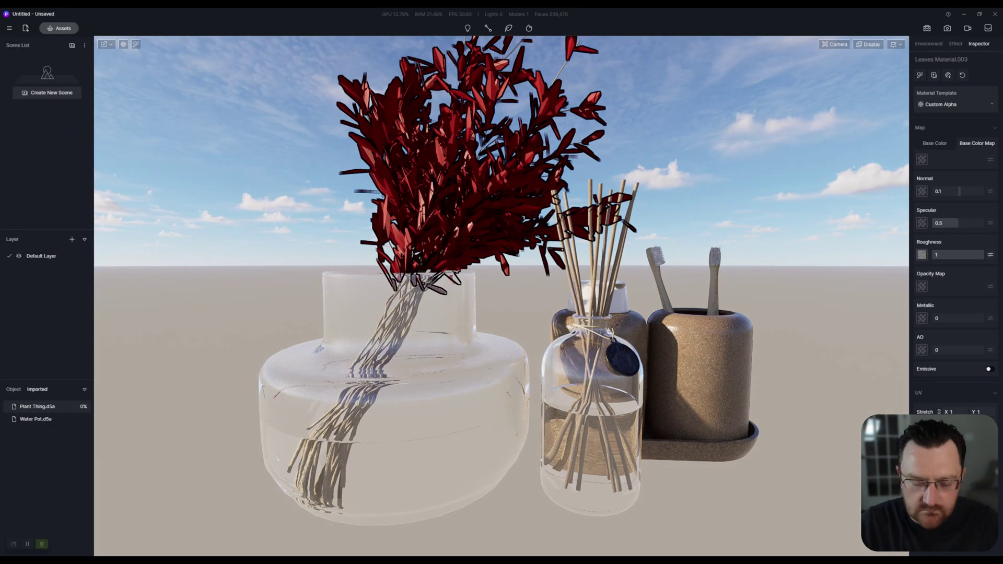
pyautogui.scroll(-4, 501, 296)
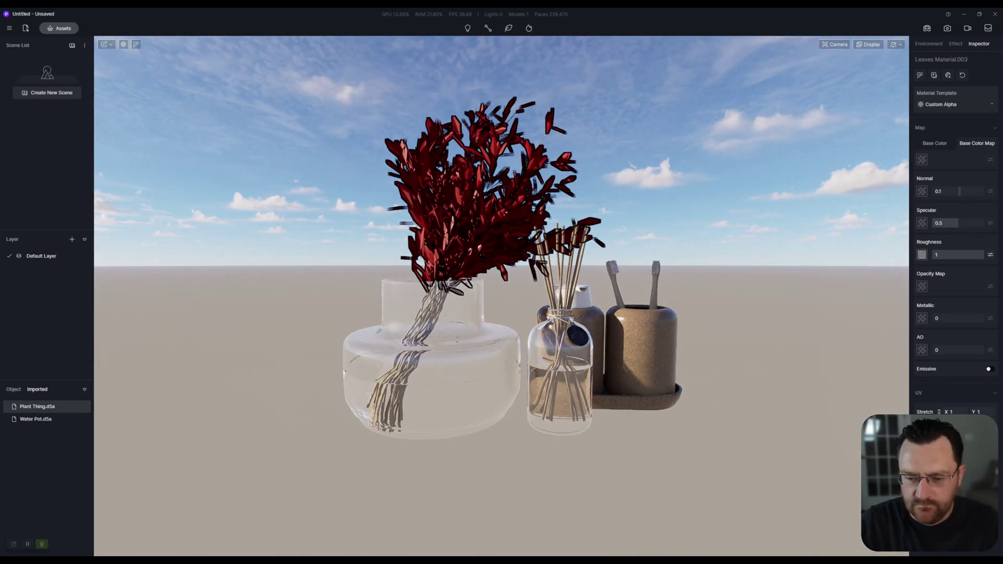
# - Place Plant Thing.d5a on the open ground beside the toothbrush holder of the glass set
pyautogui.scroll(-1, 673, 333)
pyautogui.moveTo(673, 332); pyautogui.dragTo(669, 333, button='middle')
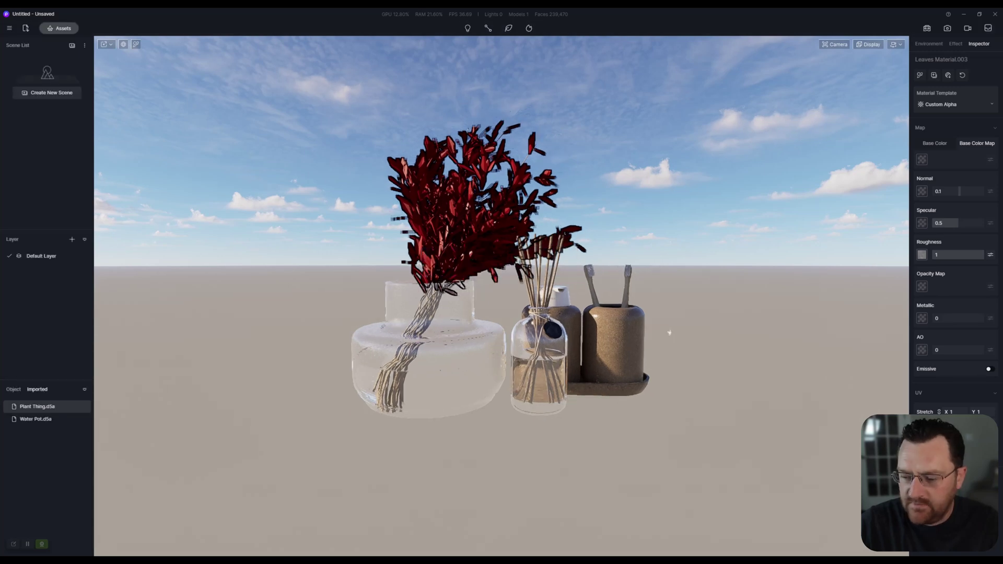
pyautogui.click(633, 334)
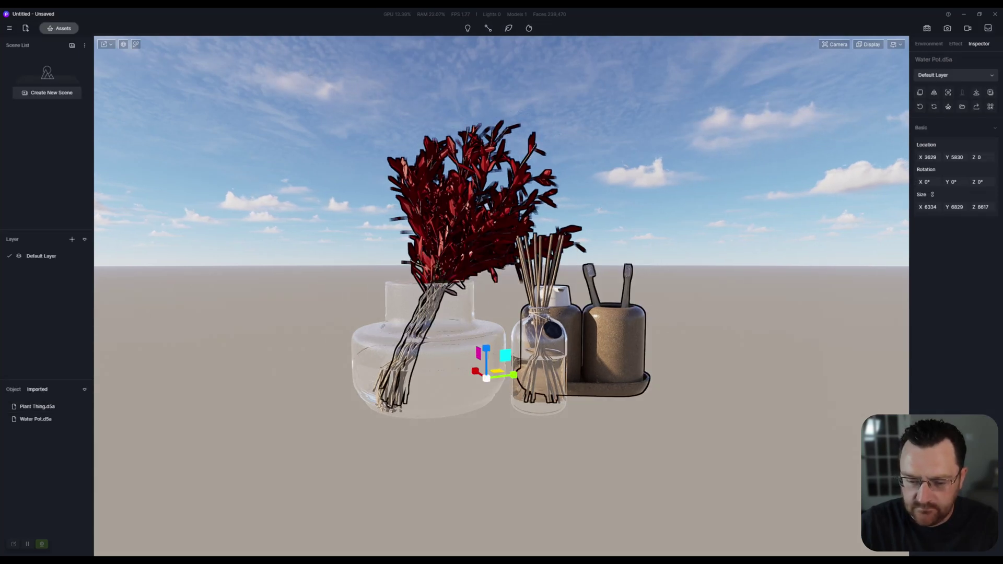
pyautogui.moveTo(633, 334); pyautogui.dragTo(867, 346, button='right')
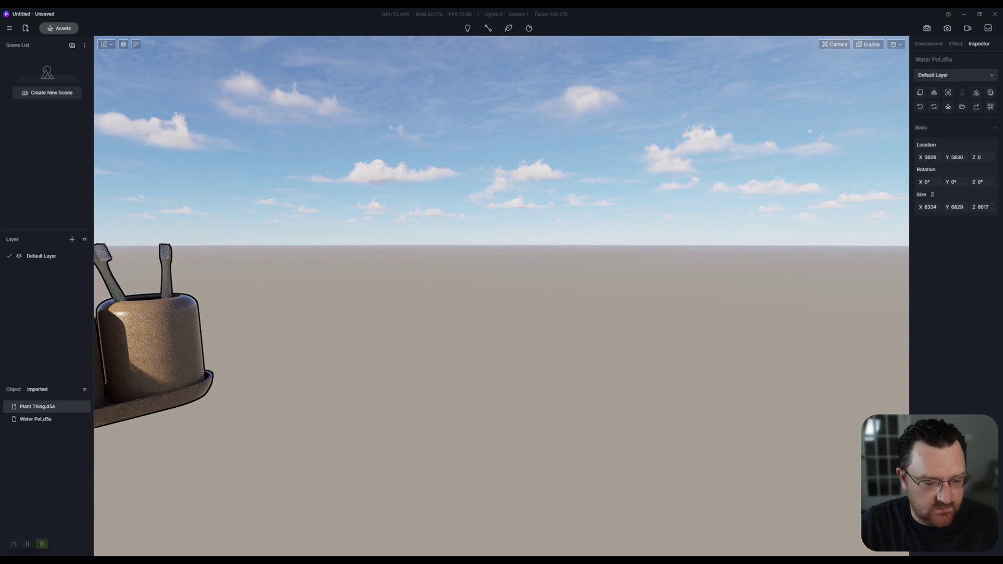
pyautogui.click(37, 406)
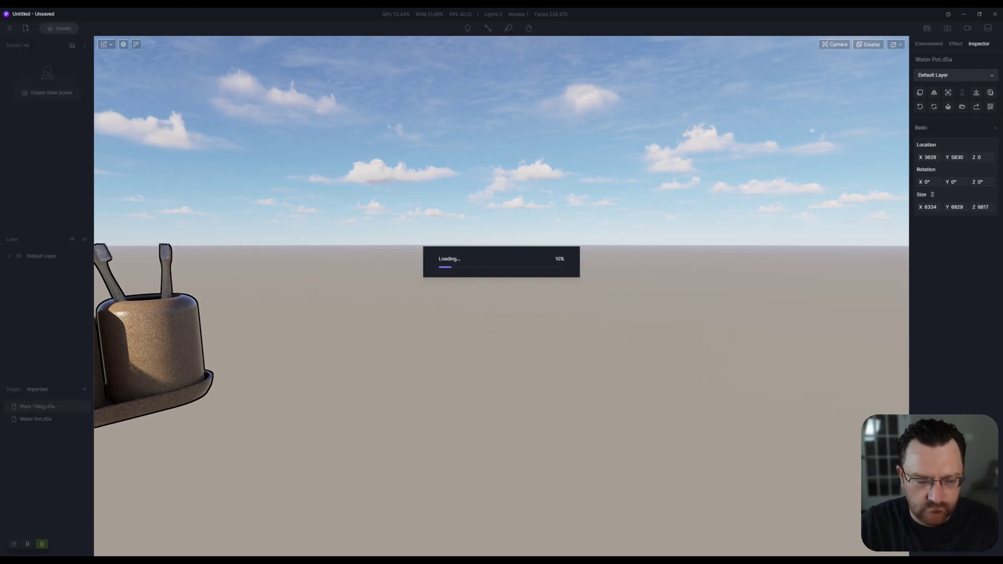
pyautogui.click(332, 425)
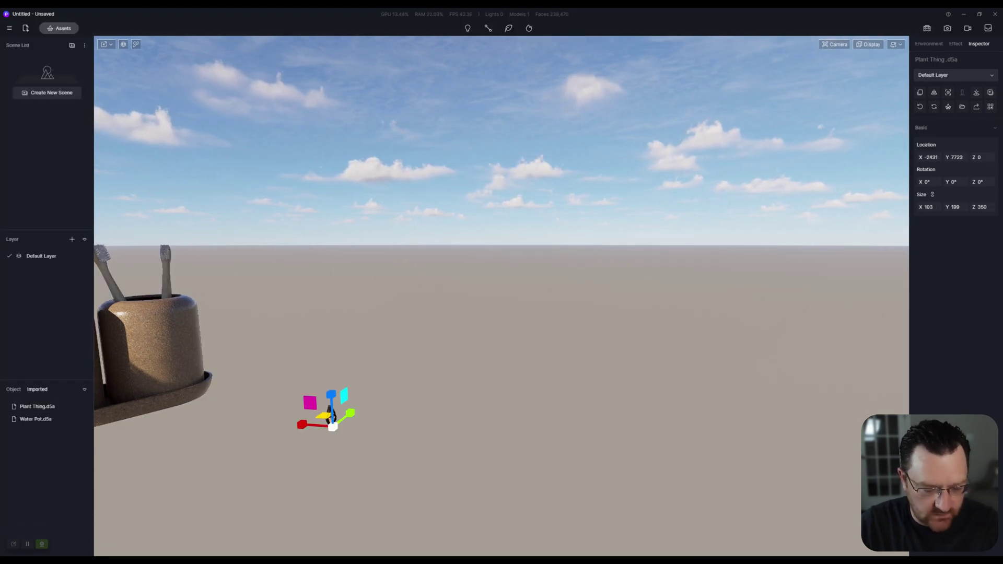
# - Scale the placed wall plant up to a size comparable with the glass set, and deselect it
pyautogui.press('space')
pyautogui.press('space')
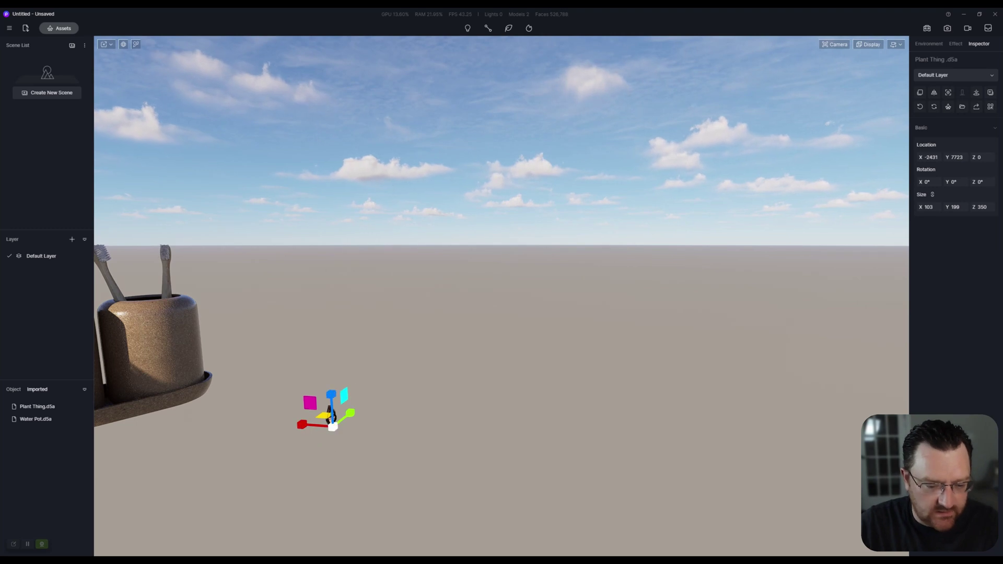
pyautogui.moveTo(330, 415); pyautogui.dragTo(364, 159)
pyautogui.press('w')
pyautogui.press('Escape')
# - Delete the Water Pot.d5a glass set from the scene, leaving only the wall plant
pyautogui.moveTo(502, 282); pyautogui.dragTo(417, 293, button='right')
pyautogui.press('d')
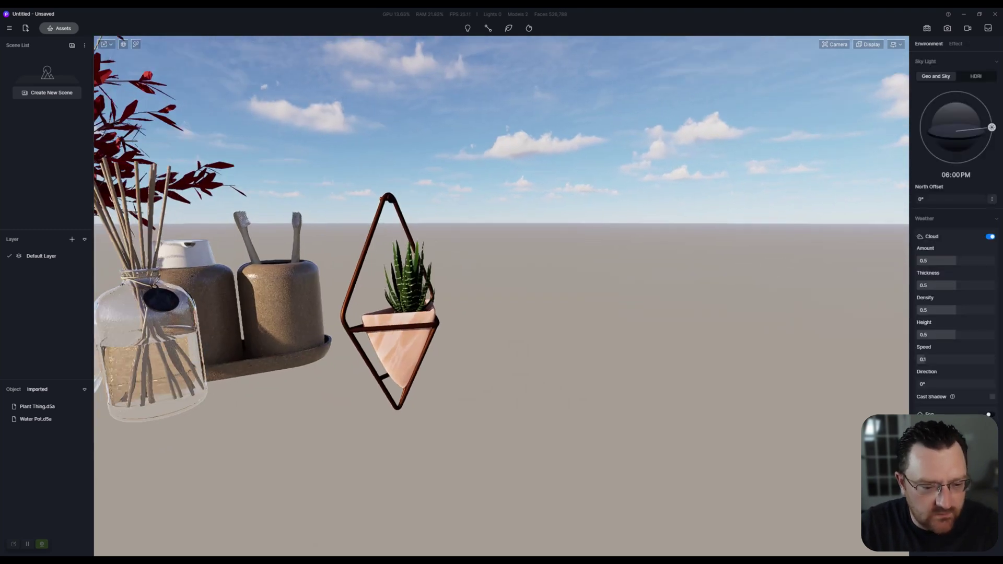
pyautogui.press('w')
pyautogui.moveTo(501, 282); pyautogui.dragTo(418, 285, button='right')
pyautogui.press('s')
pyautogui.press('w')
pyautogui.click(292, 271)
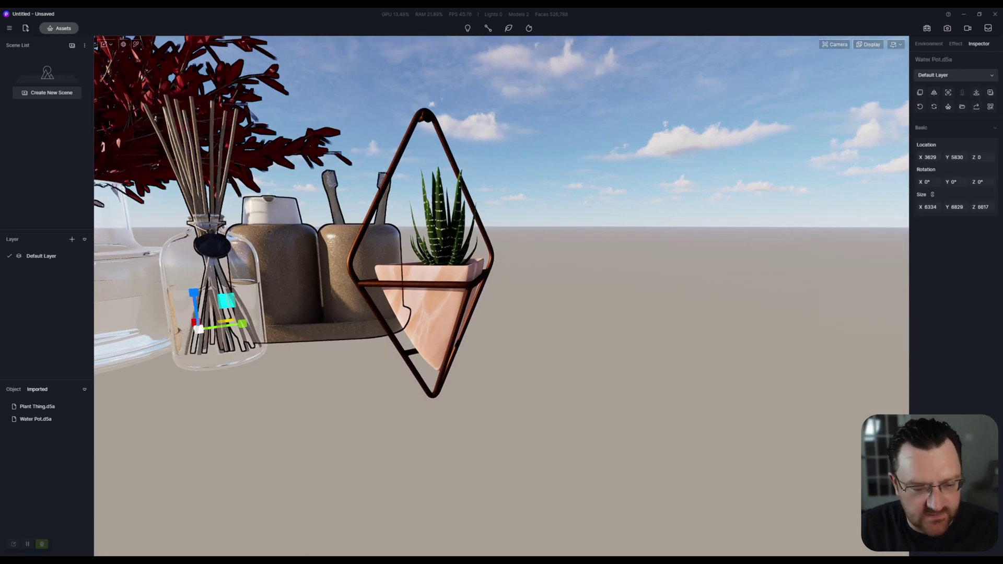
pyautogui.press('Delete')
# - Set the Geo and Sky sun to 06:54 AM to light the wall plant from the other side
pyautogui.press('w')
pyautogui.moveTo(501, 282); pyautogui.dragTo(386, 277, button='right')
pyautogui.press('d')
pyautogui.press('d')
pyautogui.press('w')
pyautogui.press('a')
pyautogui.press('s')
pyautogui.moveTo(501, 282); pyautogui.dragTo(543, 220, button='right')
pyautogui.press('w')
pyautogui.press('a')
pyautogui.moveTo(992, 128); pyautogui.dragTo(920, 119)
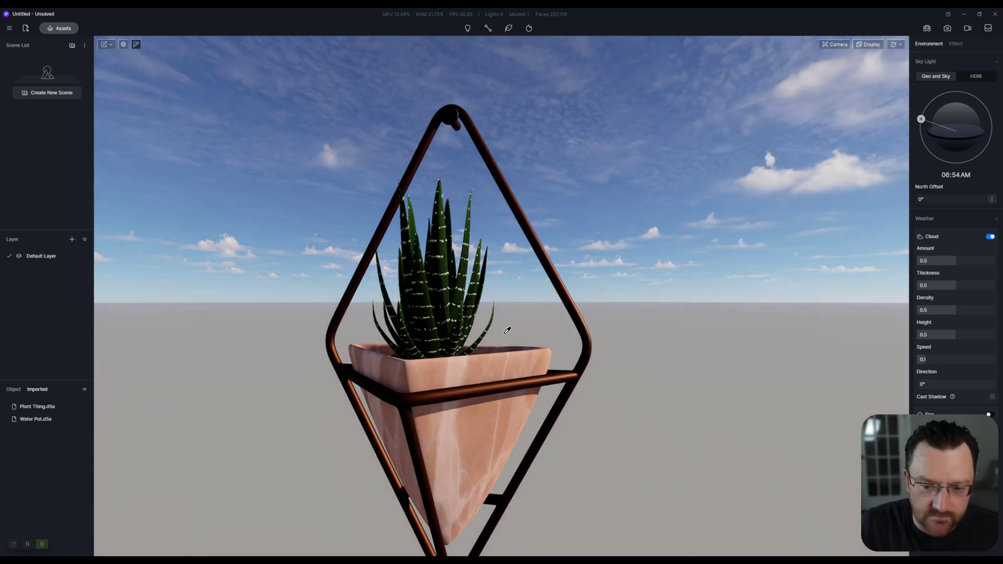
# - Sample the wall plant's baked material and examine its base color, normal, specular, roughness and metallic maps
pyautogui.click(564, 300)
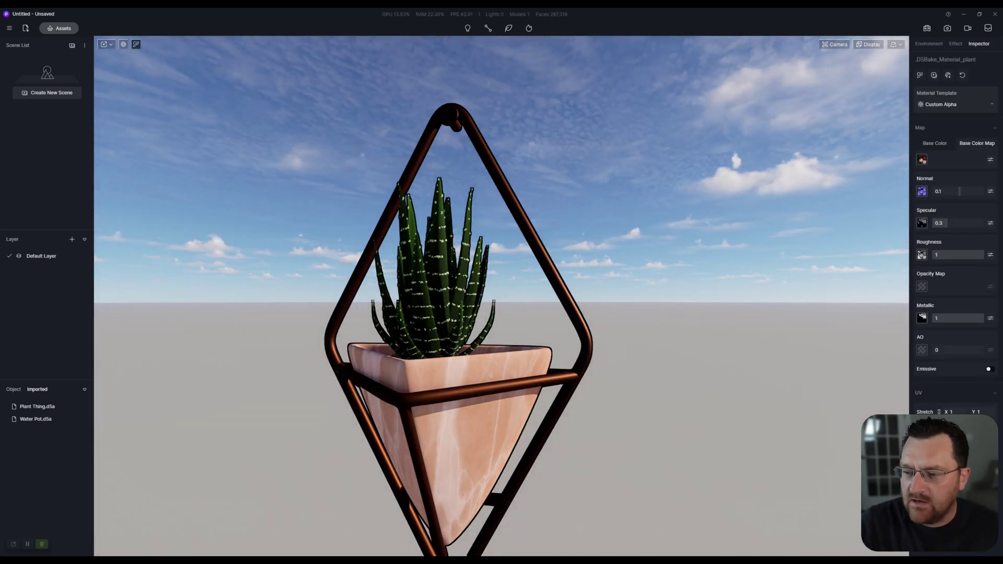
pyautogui.moveTo(700, 260); pyautogui.dragTo(596, 263, button='right')
pyautogui.press('w')
pyautogui.press('a')
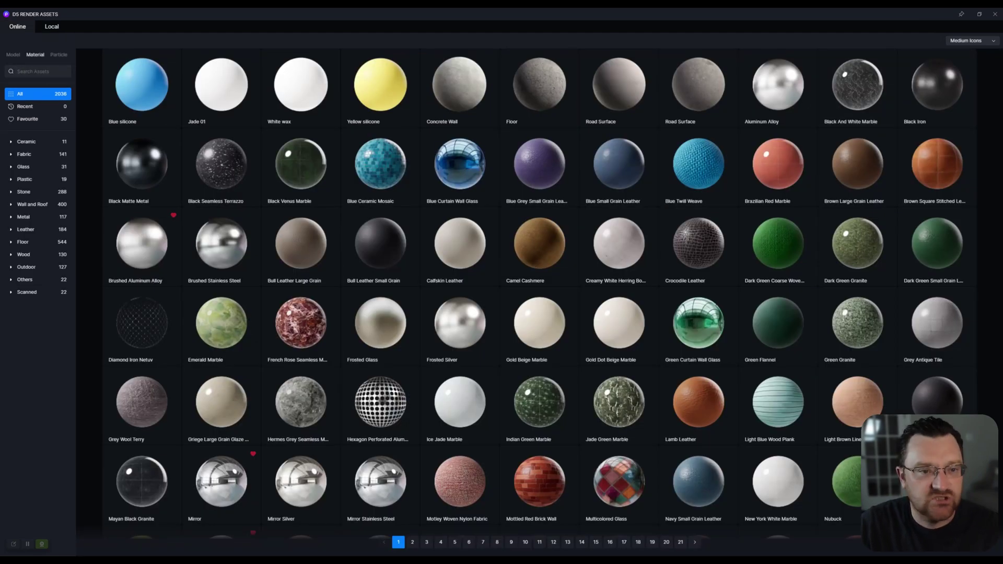
# - Shrink the asset library window and apply the Blue silicone material to the wall plant
pyautogui.click(979, 14)
pyautogui.moveTo(319, 70); pyautogui.dragTo(851, 67)
pyautogui.click(836, 140)
pyautogui.moveTo(835, 138); pyautogui.dragTo(544, 212)
pyautogui.moveTo(553, 255); pyautogui.dragTo(552, 254)
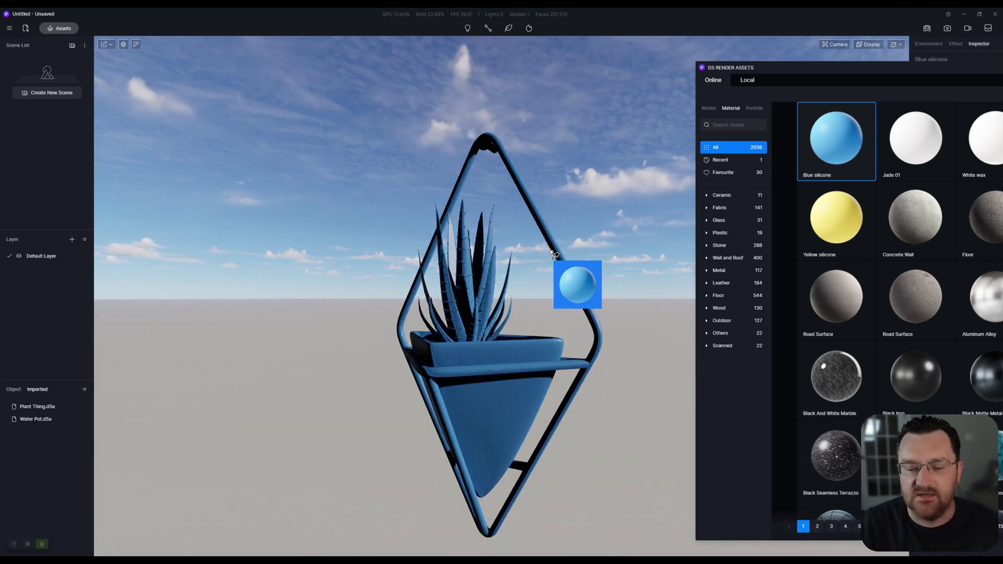
# - Close the asset library and undo the Blue silicone material on the wall plant
pyautogui.moveTo(893, 68); pyautogui.dragTo(191, 34)
pyautogui.click(349, 34)
pyautogui.scroll(3, 345, 261)
pyautogui.moveTo(344, 261)
pyautogui.mouseDown(button='right')
pyautogui.moveTo(282, 261)
pyautogui.moveTo(361, 261)
pyautogui.mouseUp(button='right')
pyautogui.hotkey('ctrl', 'z')
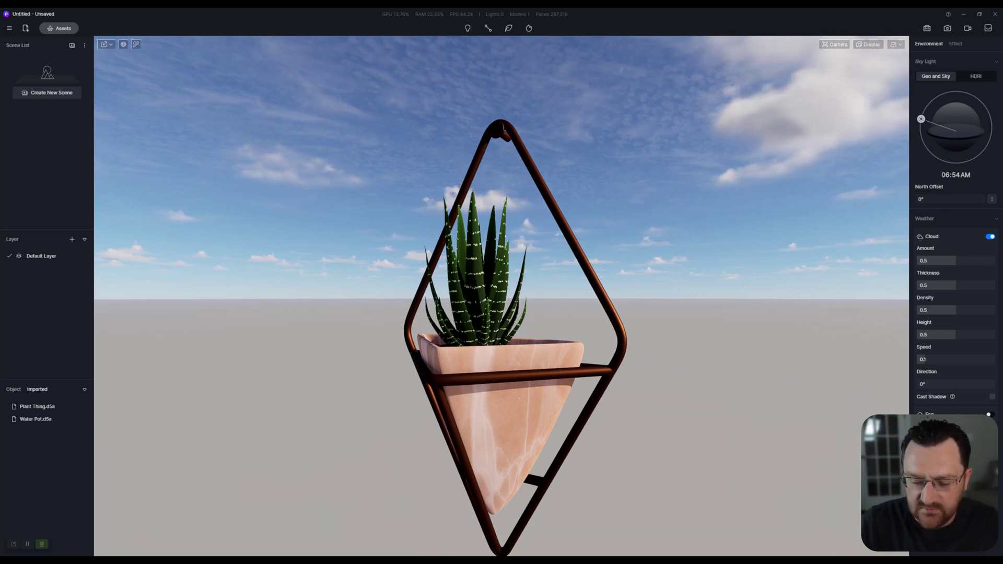
# - Switch to Blender and examine the wall plant's leaves, pot and frame from several angles for comparison with D5 Render
pyautogui.hotkey('alt', 'Tab')
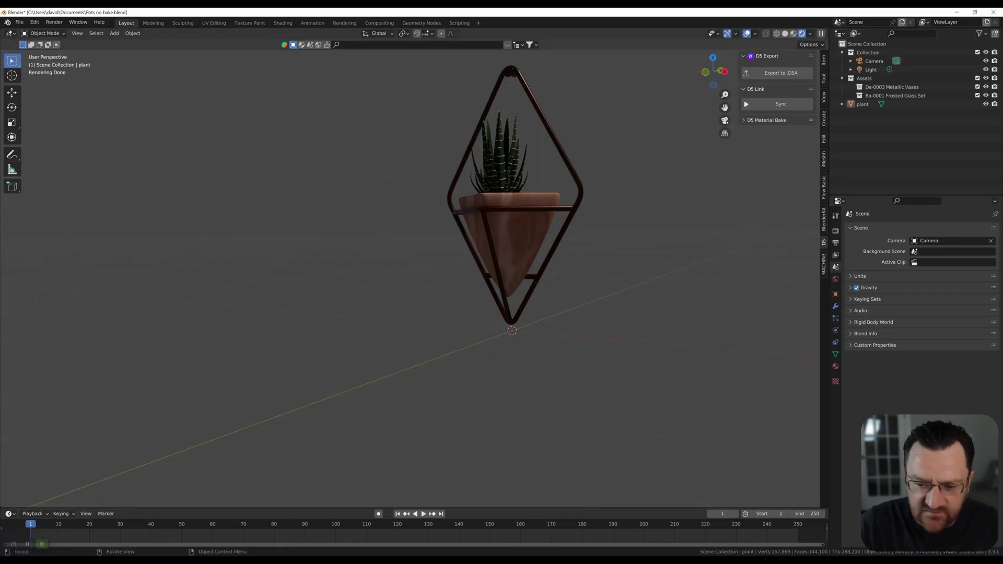
pyautogui.moveTo(470, 251); pyautogui.dragTo(447, 295, button='middle')
pyautogui.scroll(5, 530, 275)
pyautogui.moveTo(566, 276); pyautogui.dragTo(502, 291, button='middle')
pyautogui.scroll(-6, 533, 281)
pyautogui.moveTo(418, 263); pyautogui.dragTo(438, 264, button='middle')
pyautogui.scroll(4, 438, 264)
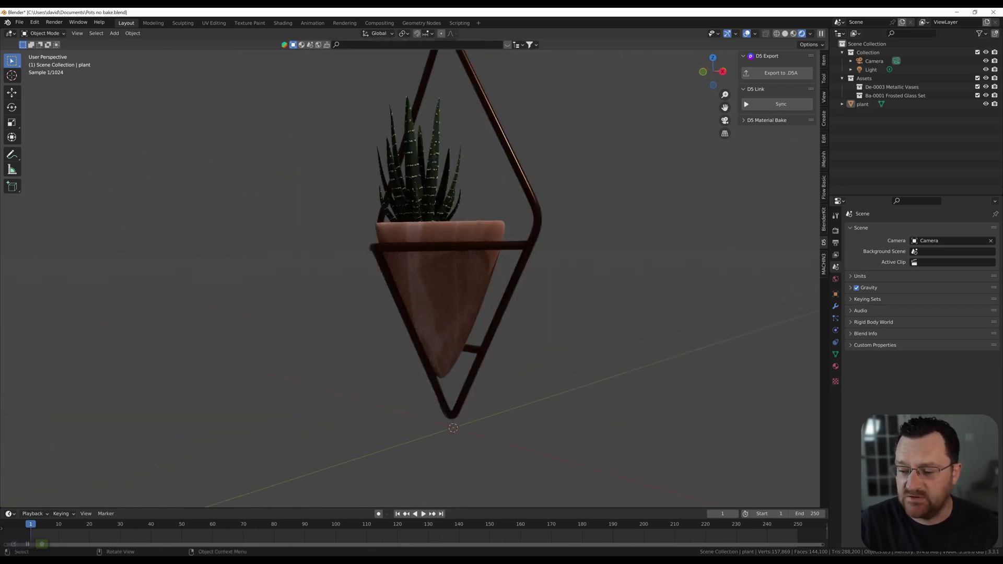